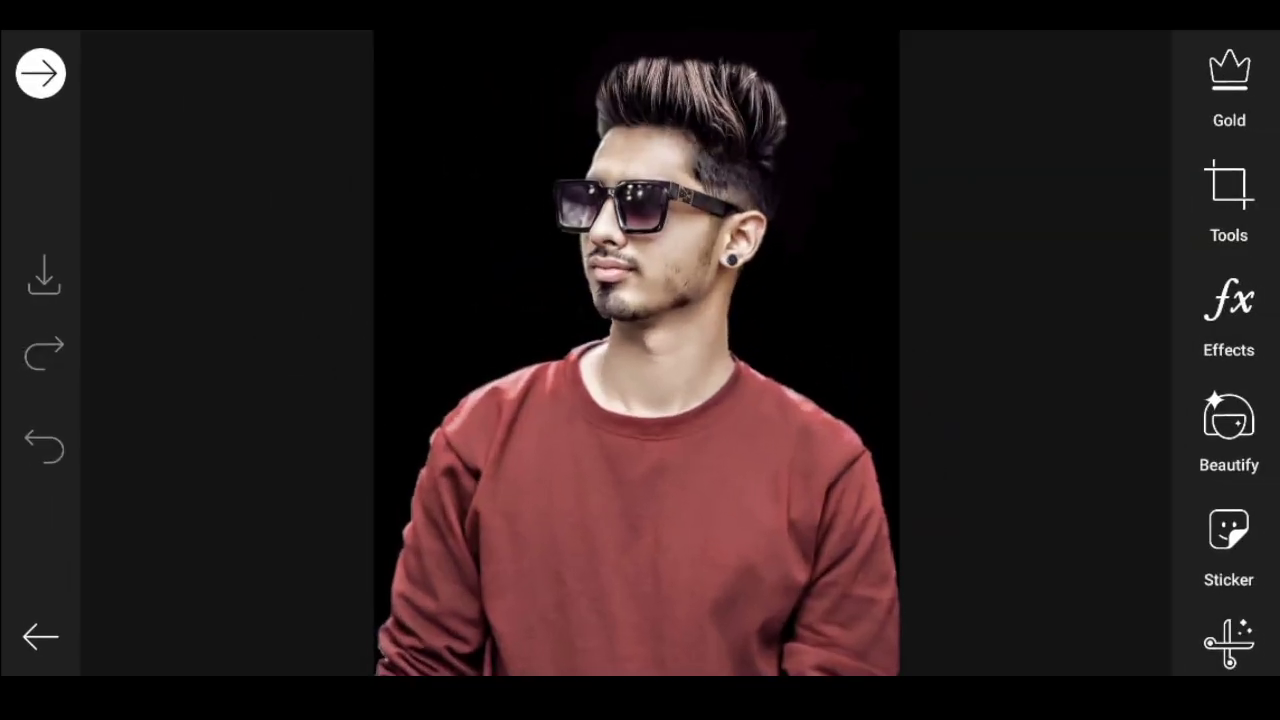
# - Boost the photo's saturation to 92 with the Adjust Saturation slider
pyautogui.click(1229, 200)
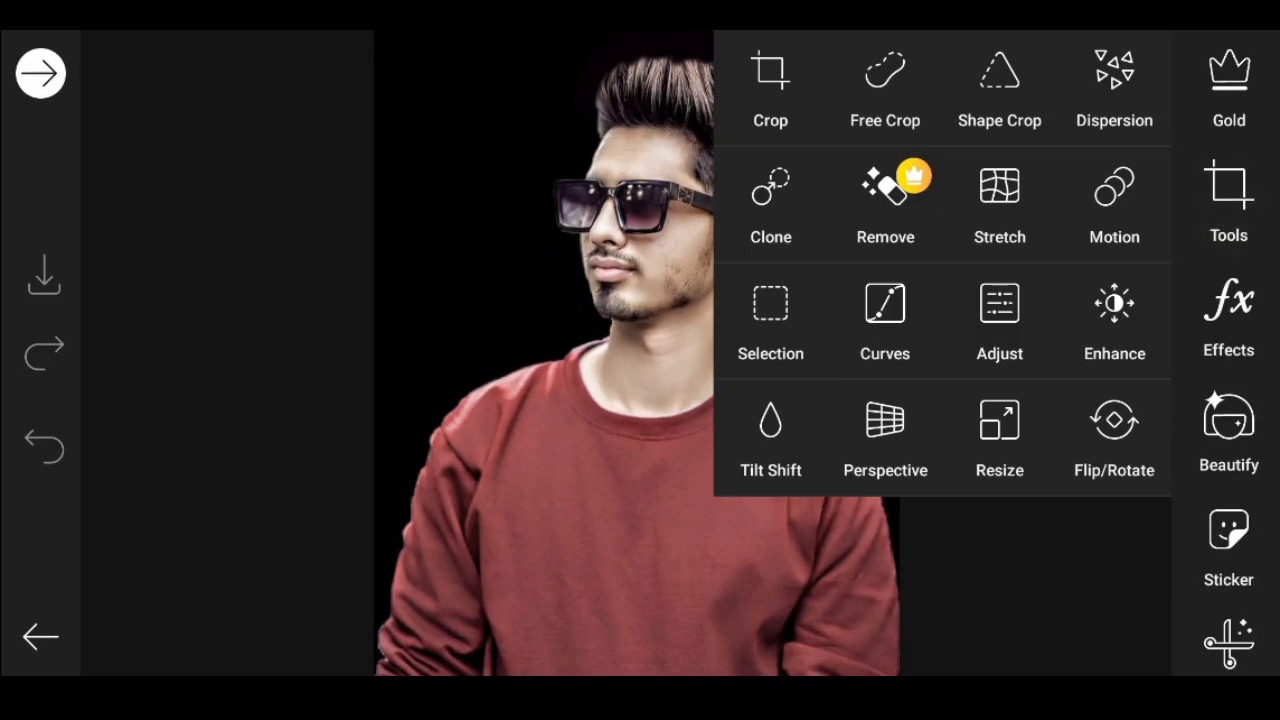
pyautogui.click(999, 320)
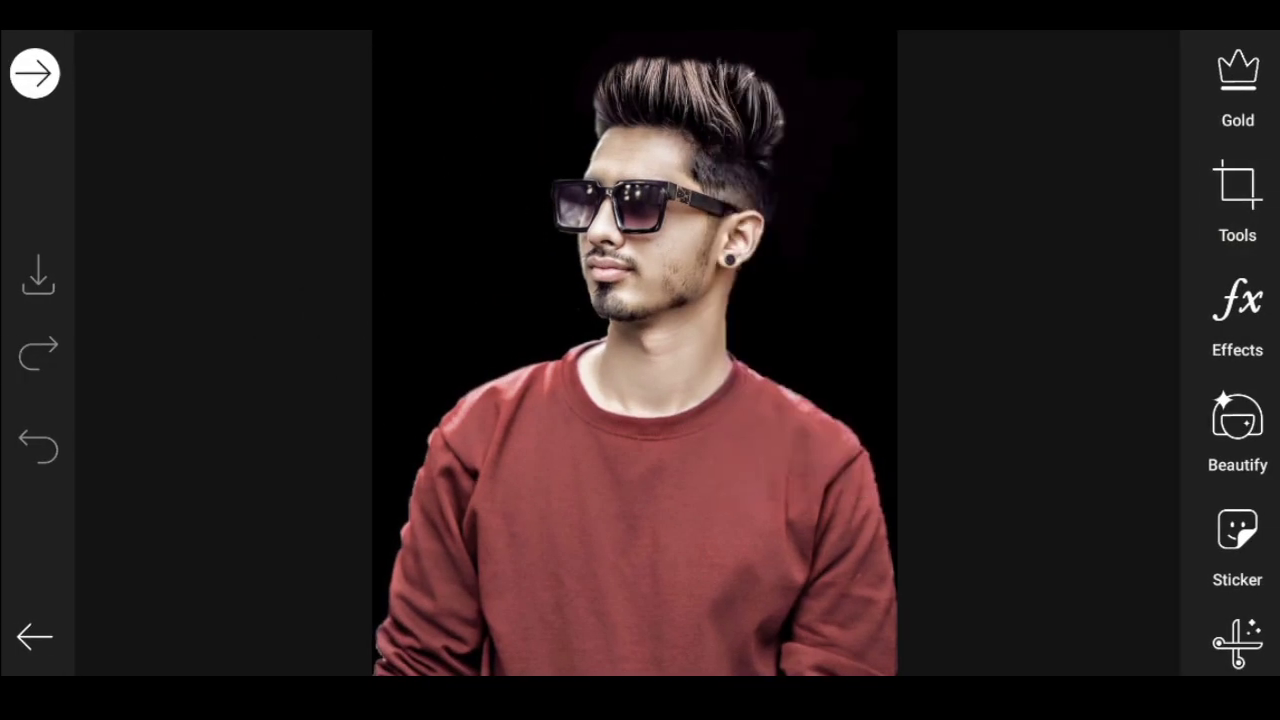
pyautogui.click(1232, 380)
pyautogui.moveTo(1128, 369); pyautogui.dragTo(1128, 161)
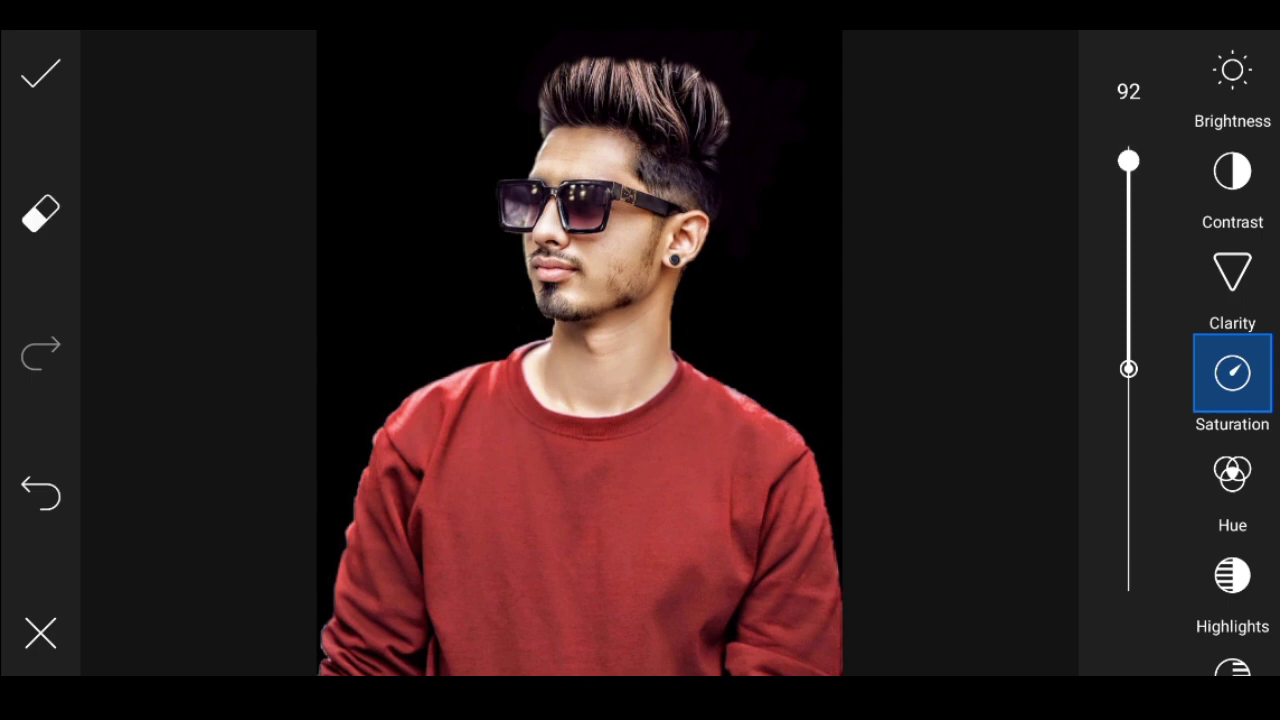
# - Erase the saturation boost from the face with a harder freehand eraser and apply it
pyautogui.click(41, 213)
pyautogui.click(758, 604)
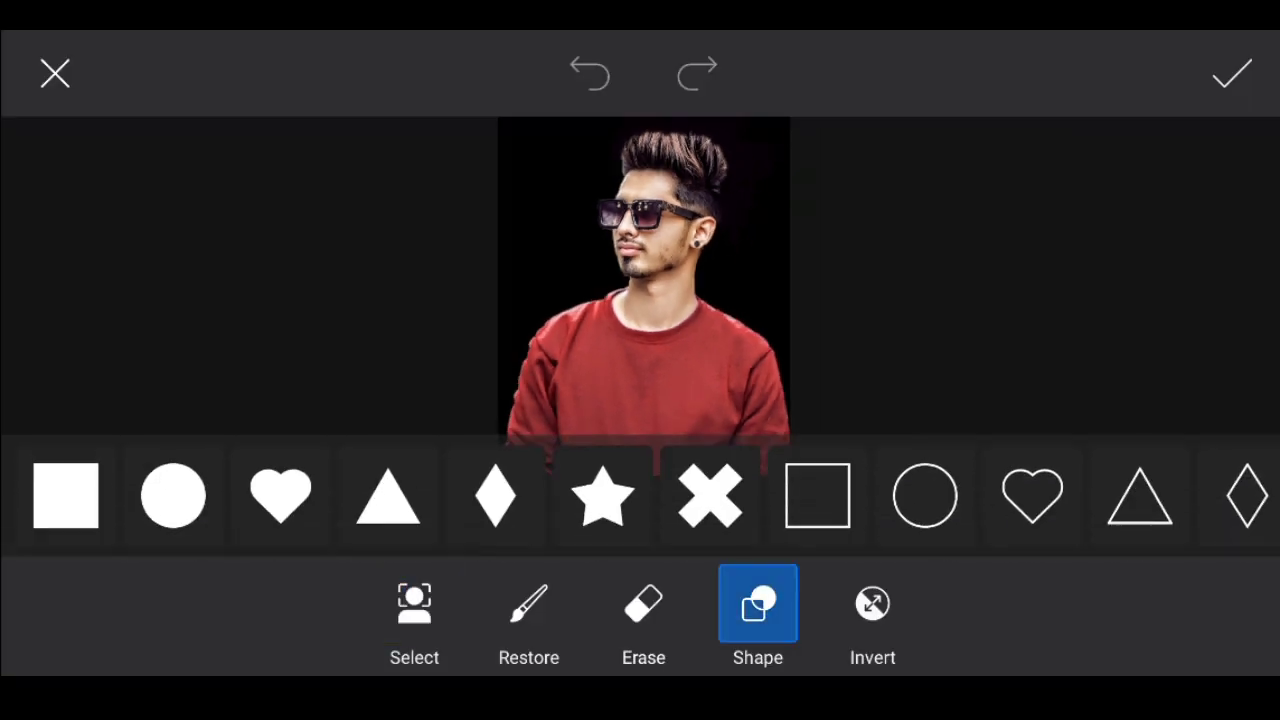
pyautogui.click(643, 604)
pyautogui.moveTo(760, 520); pyautogui.dragTo(851, 520)
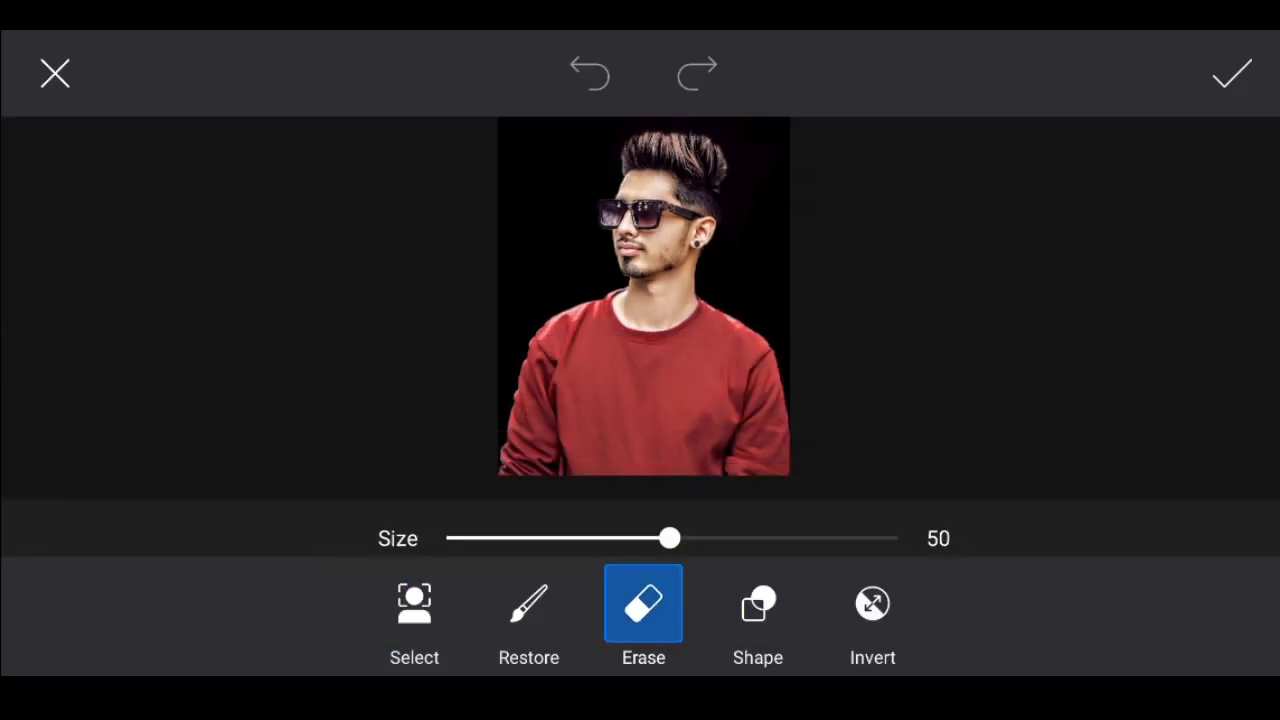
pyautogui.scroll(3, 655, 336)
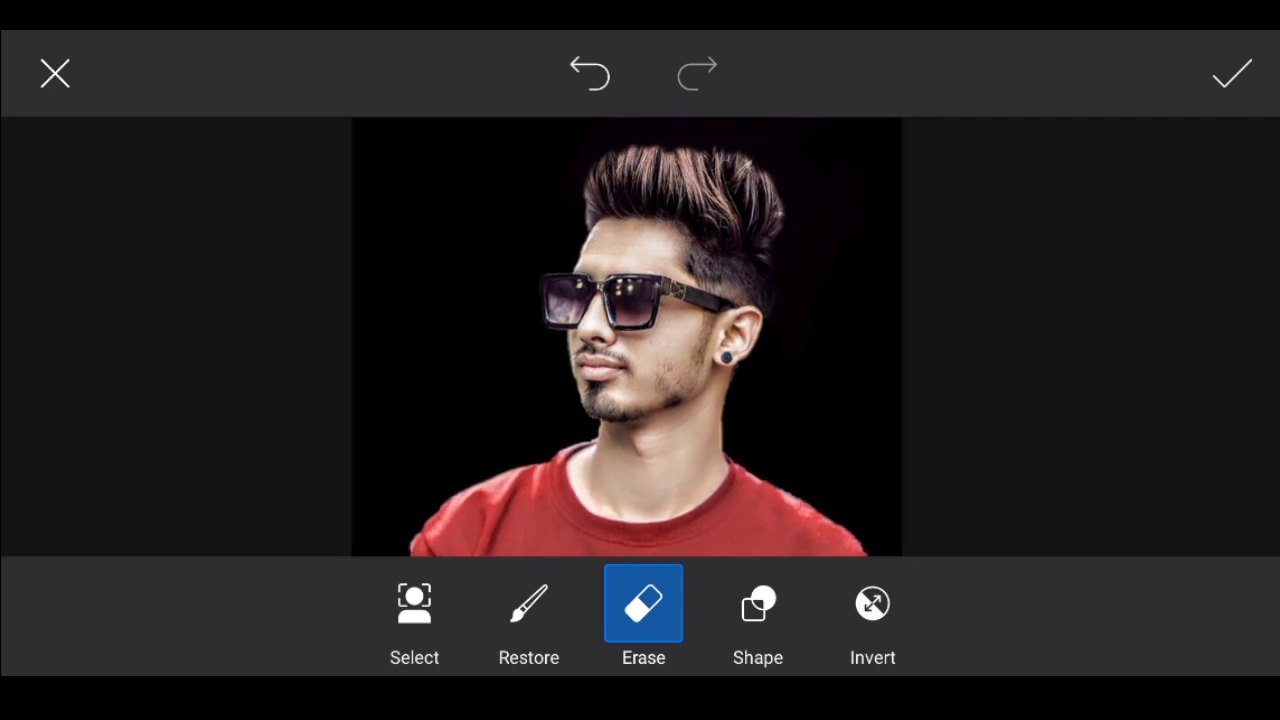
pyautogui.click(1232, 73)
pyautogui.click(40, 73)
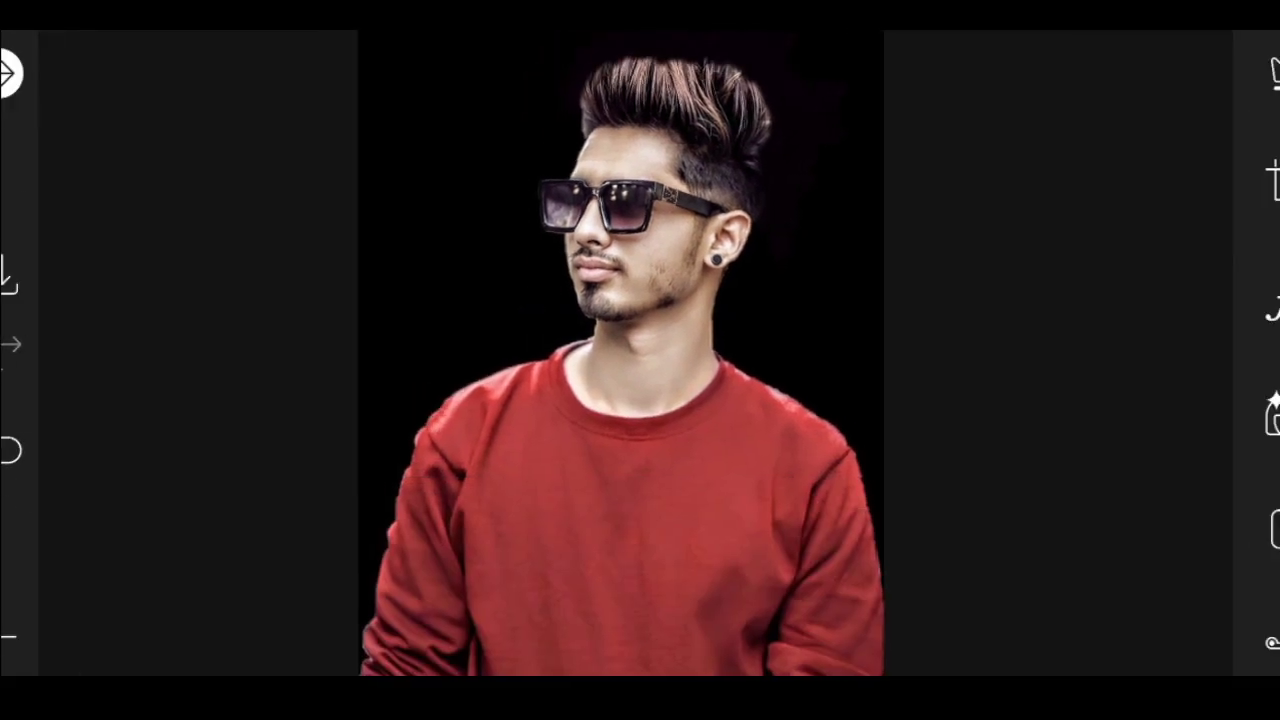
# - Apply the ARTISTIC Fattal 1 effect in Multiply blend mode with a raised Fade
pyautogui.scroll(-5, 1229, 350)
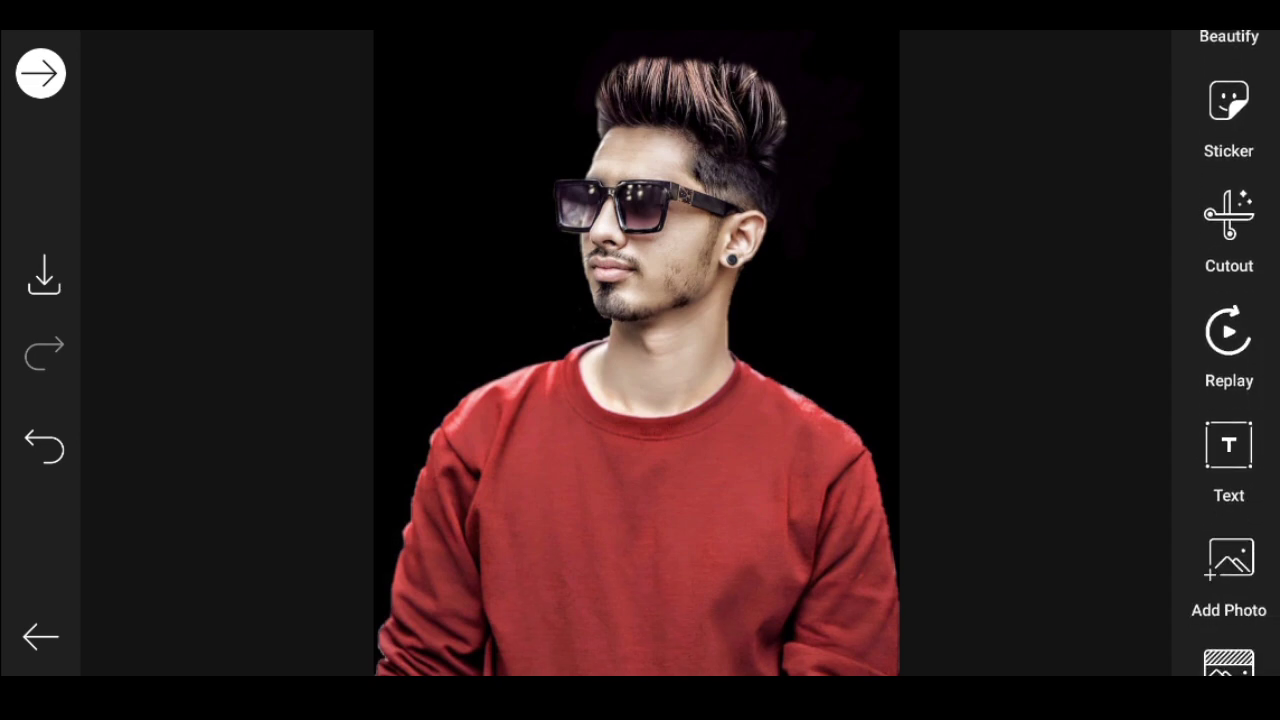
pyautogui.scroll(5, 1229, 350)
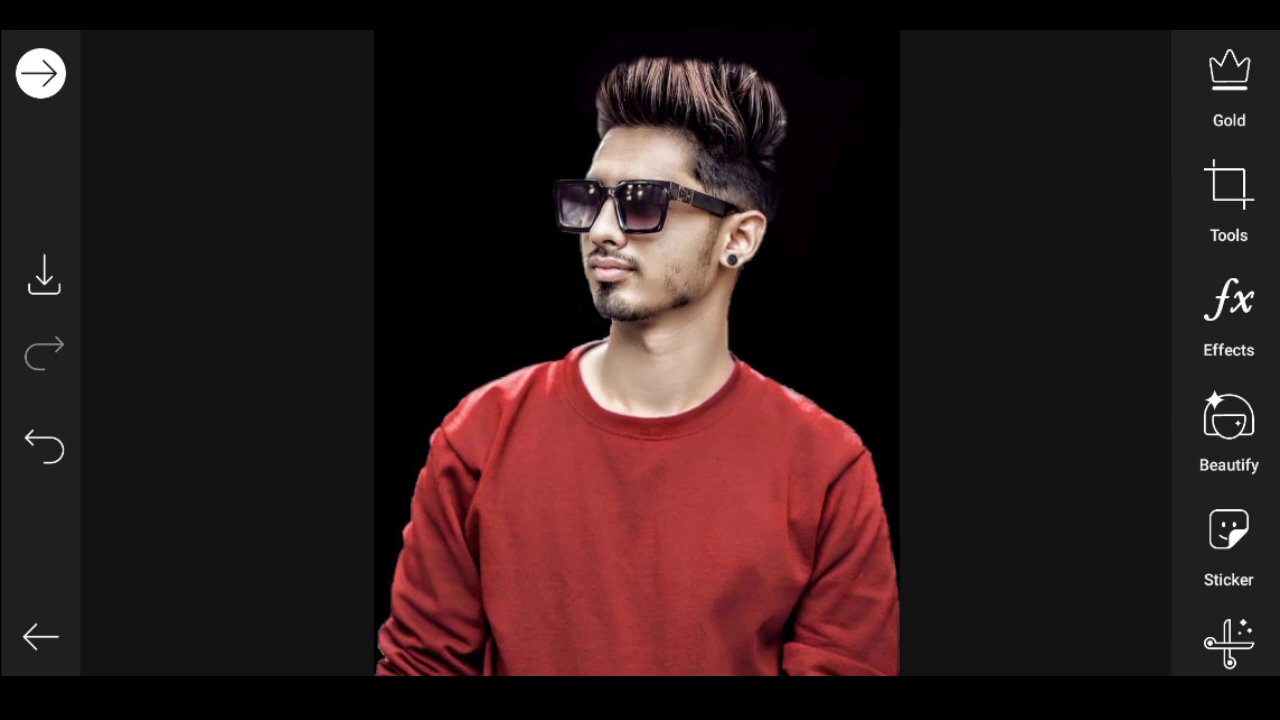
pyautogui.click(1228, 318)
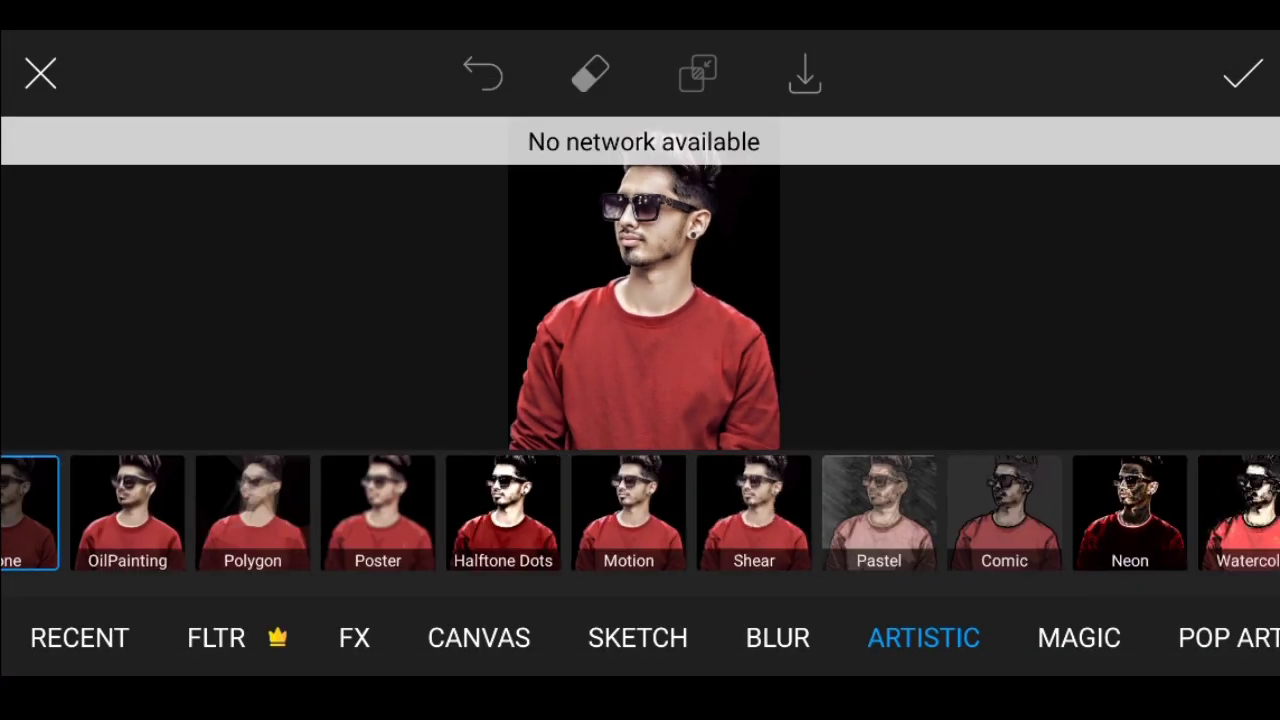
pyautogui.moveTo(1000, 512); pyautogui.dragTo(200, 512)
pyautogui.click(972, 512)
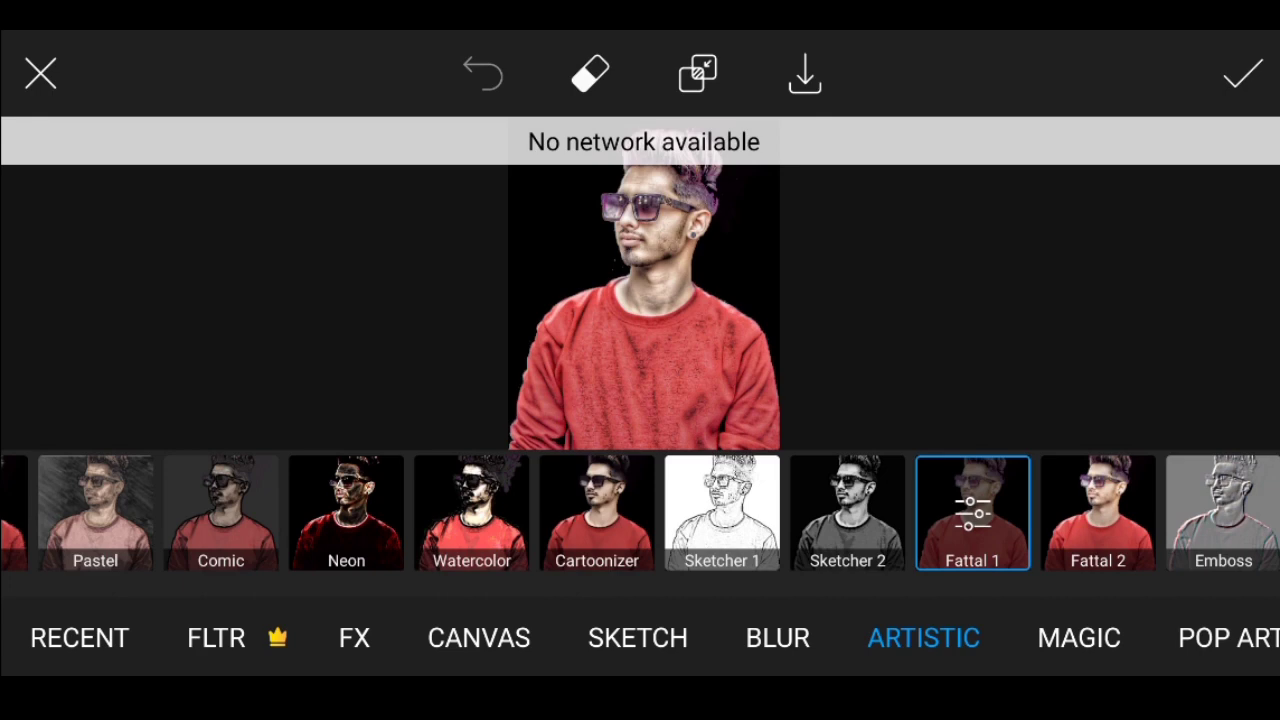
pyautogui.click(972, 512)
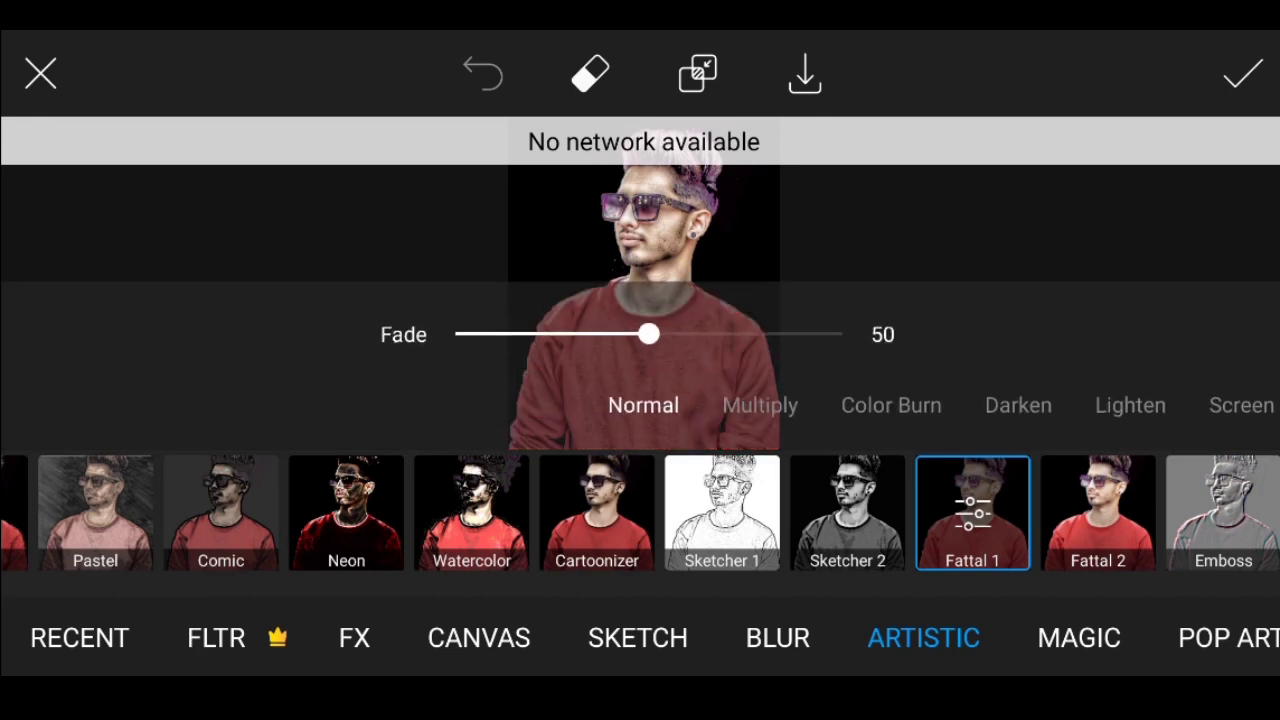
pyautogui.click(760, 405)
pyautogui.moveTo(651, 334)
pyautogui.mouseDown()
pyautogui.moveTo(741, 334)
pyautogui.moveTo(577, 334)
pyautogui.moveTo(841, 334)
pyautogui.mouseUp()
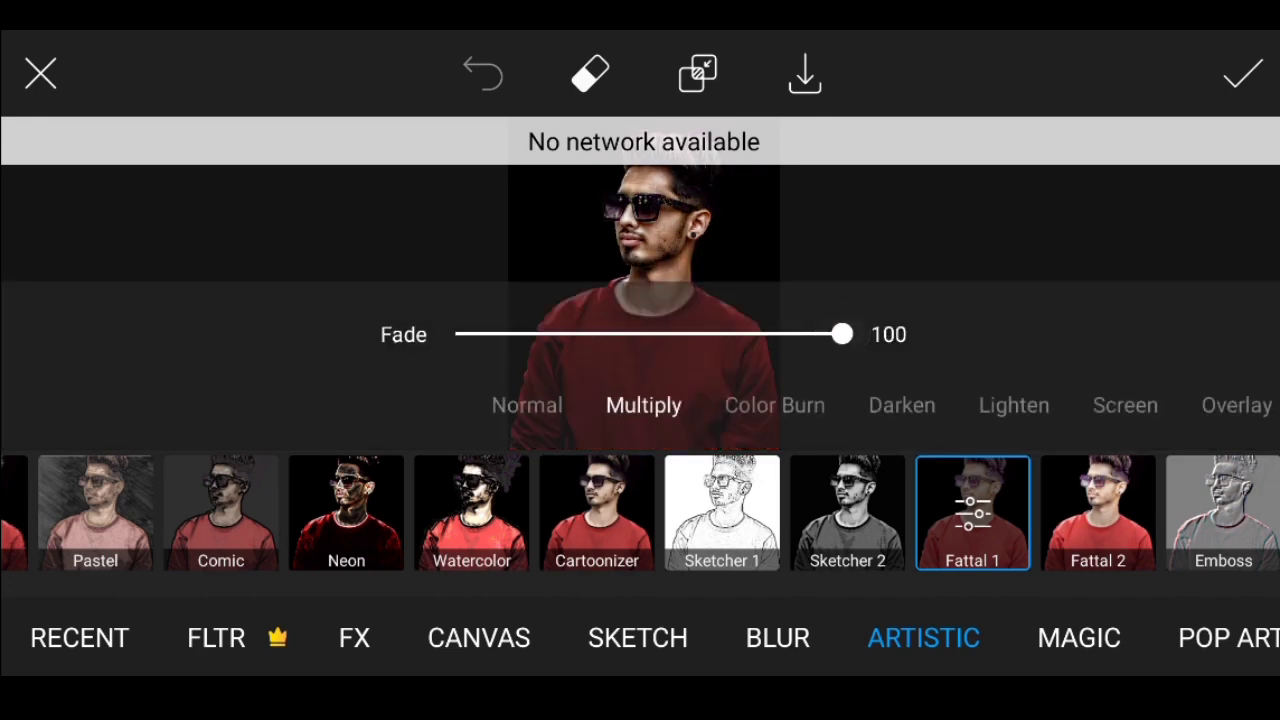
pyautogui.click(590, 73)
# - Erase the Fattal 1 effect from the hair at eraser hardness 87 and keep it
pyautogui.click(643, 603)
pyautogui.moveTo(761, 519); pyautogui.dragTo(837, 519)
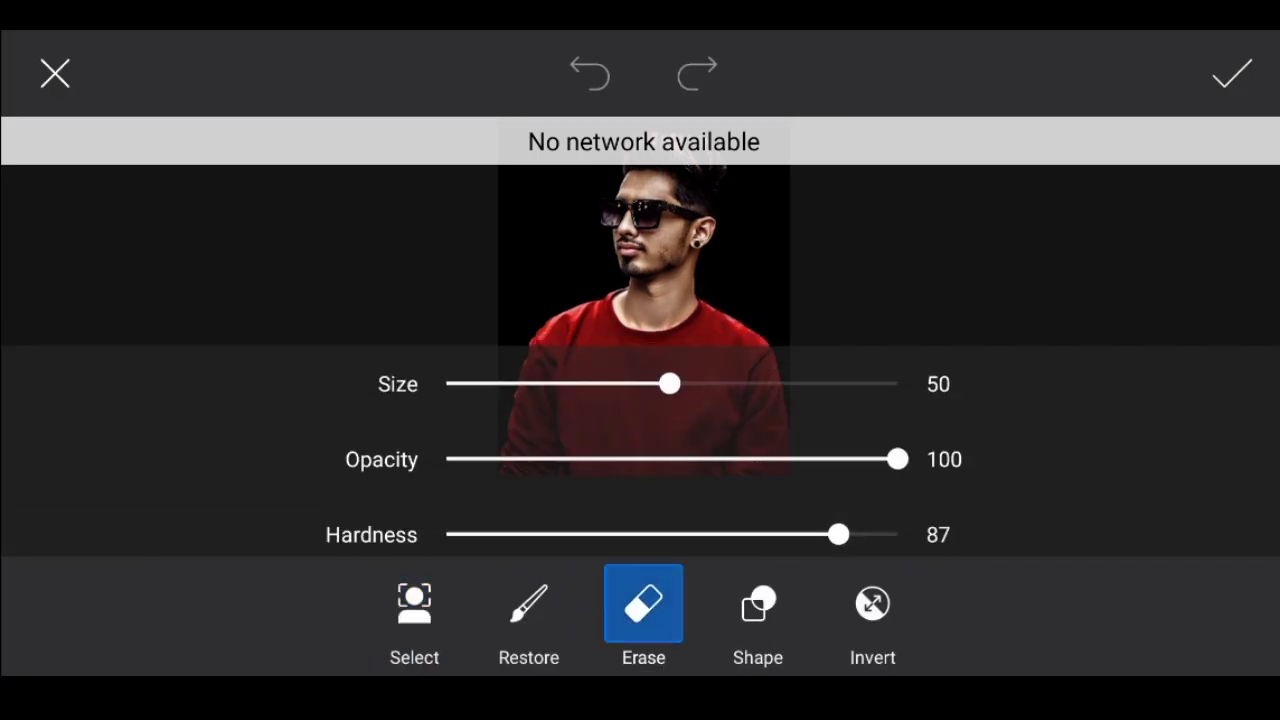
pyautogui.scroll(5, 640, 360)
pyautogui.moveTo(570, 230); pyautogui.dragTo(770, 300)
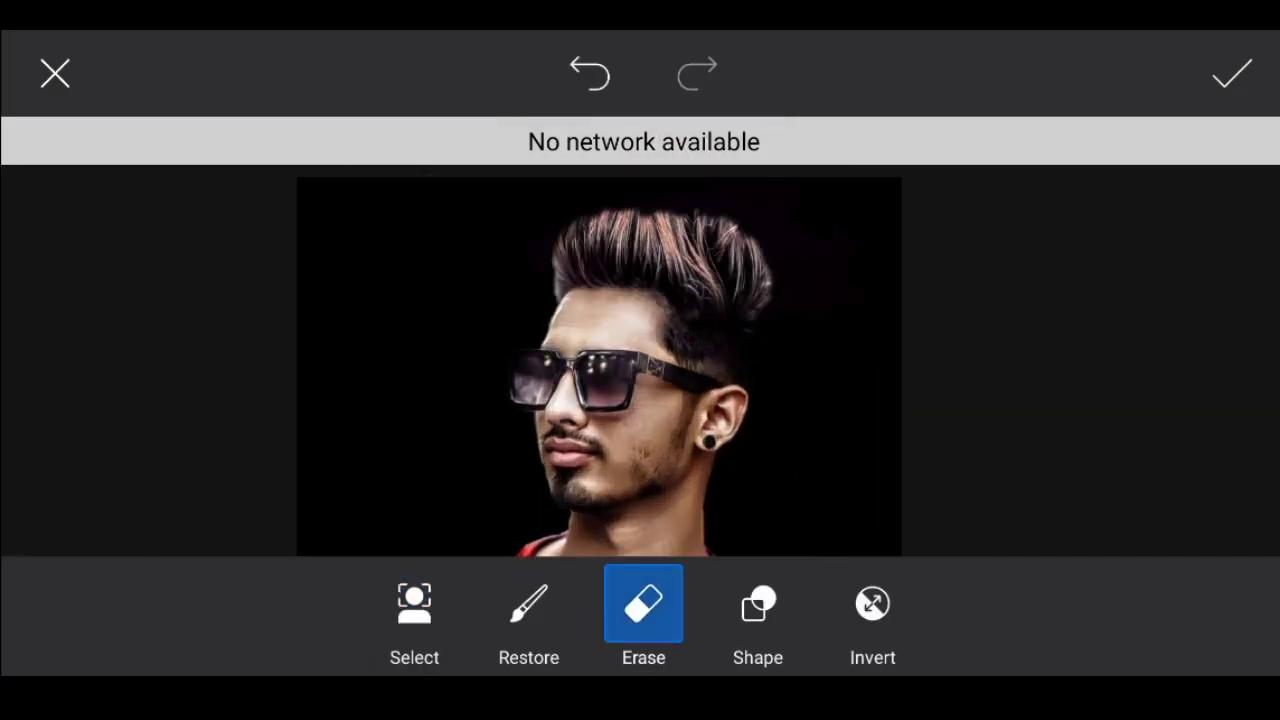
pyautogui.scroll(3, 640, 360)
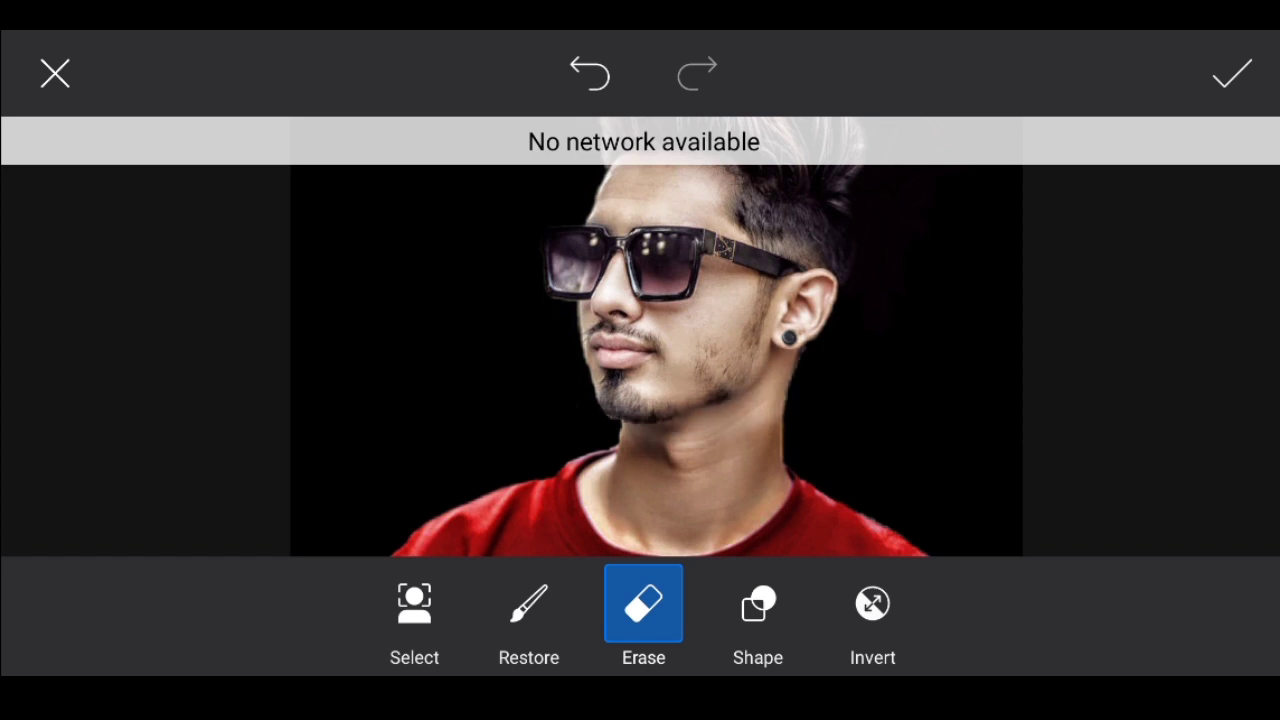
pyautogui.scroll(2, 640, 360)
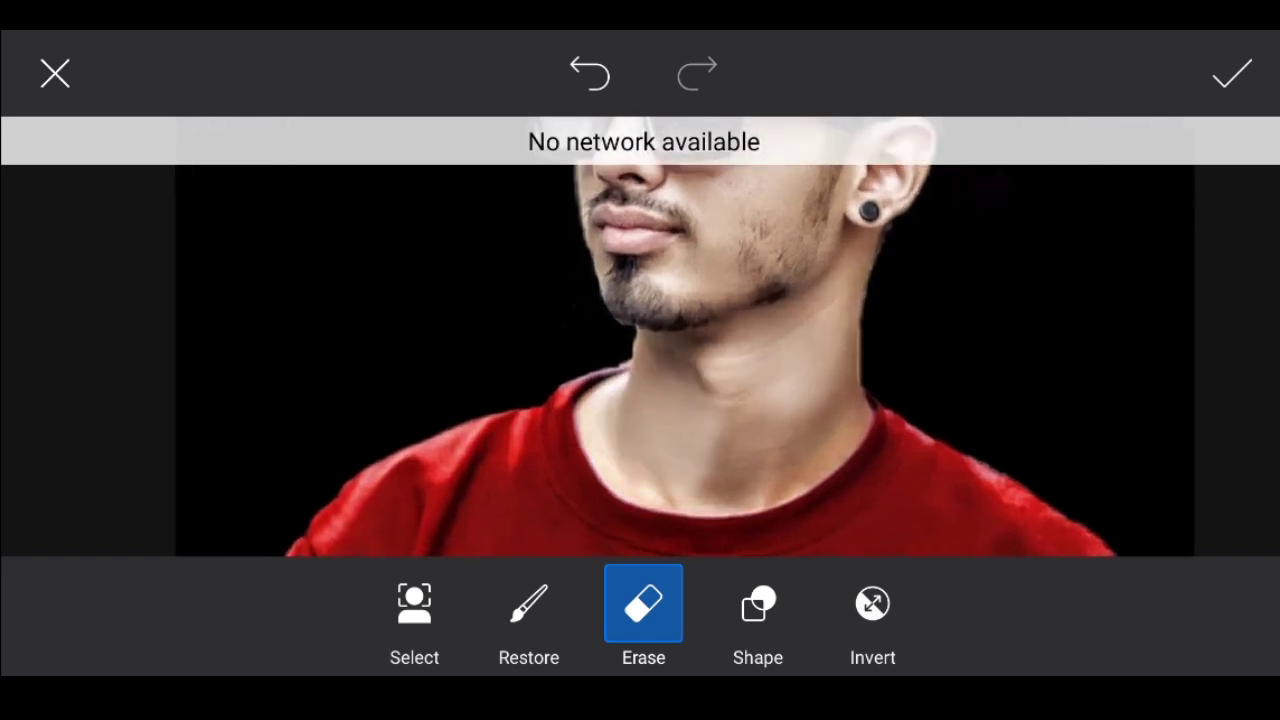
pyautogui.scroll(-5, 640, 360)
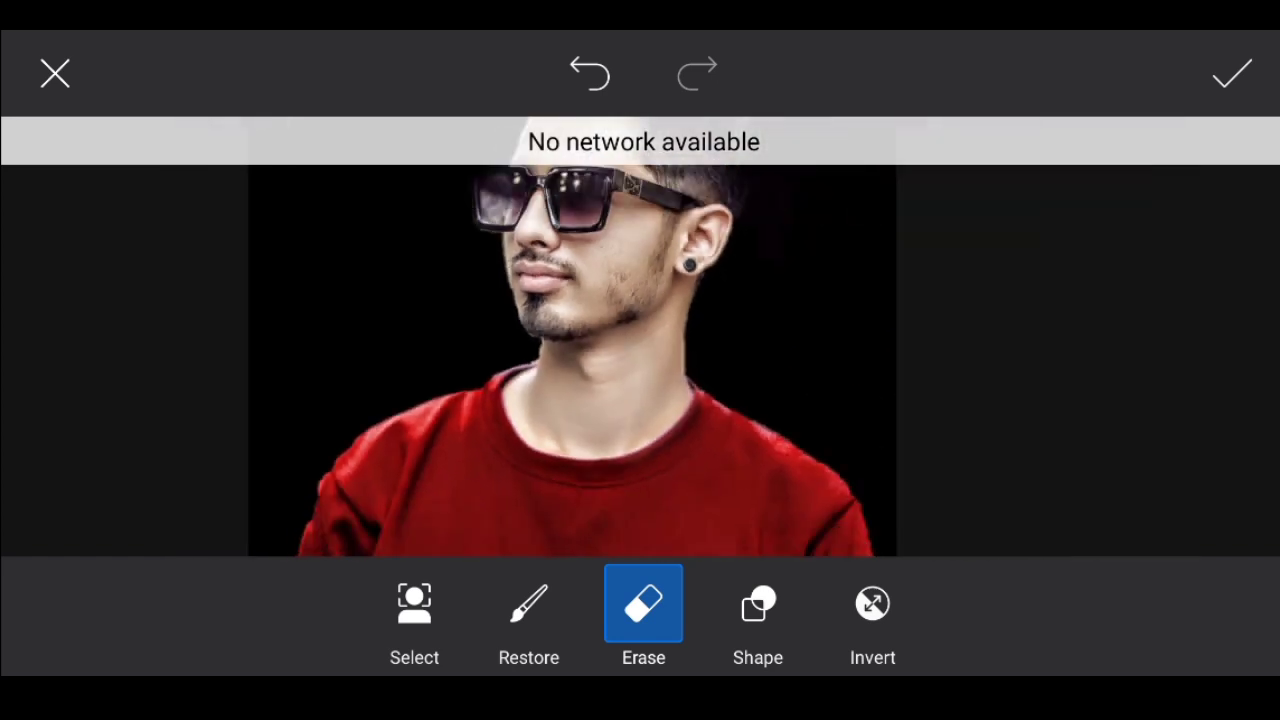
pyautogui.click(1232, 73)
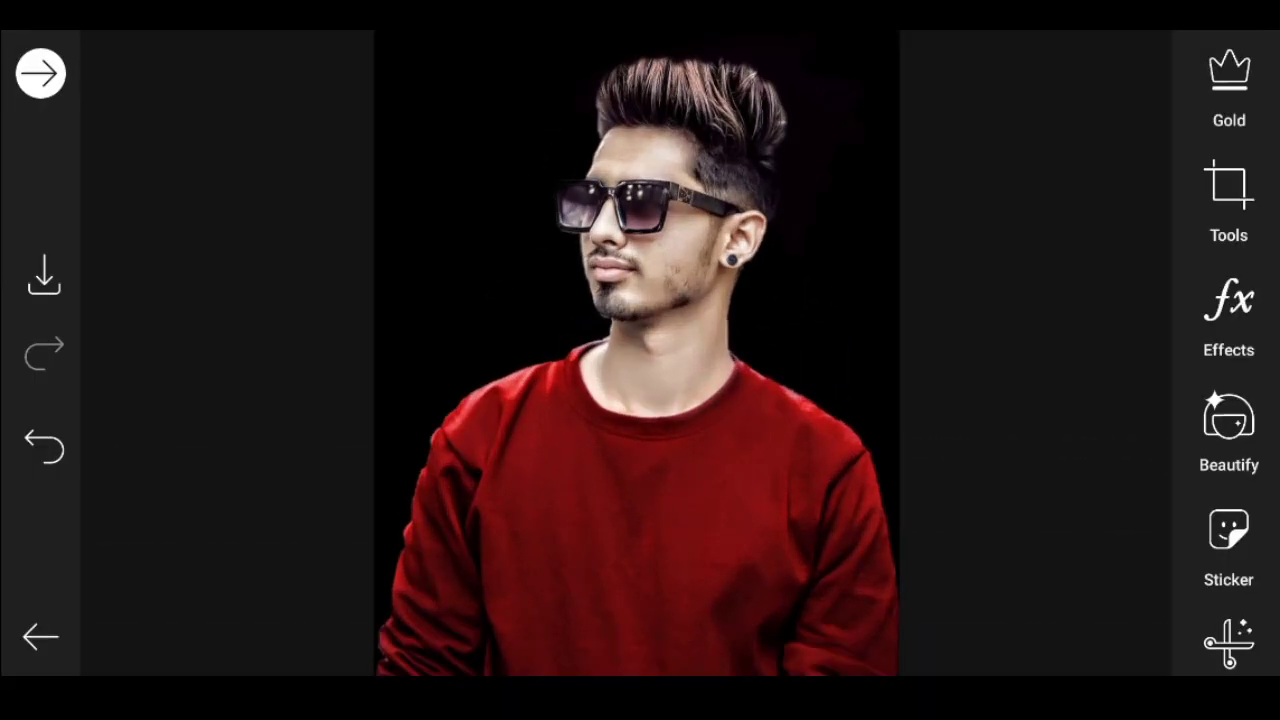
# - Open the photo in Draw and use Save Image to store it in the gallery
pyautogui.scroll(-1, 1229, 353)
pyautogui.scroll(-3, 1229, 353)
pyautogui.scroll(-2, 1229, 353)
pyautogui.scroll(-5, 1229, 353)
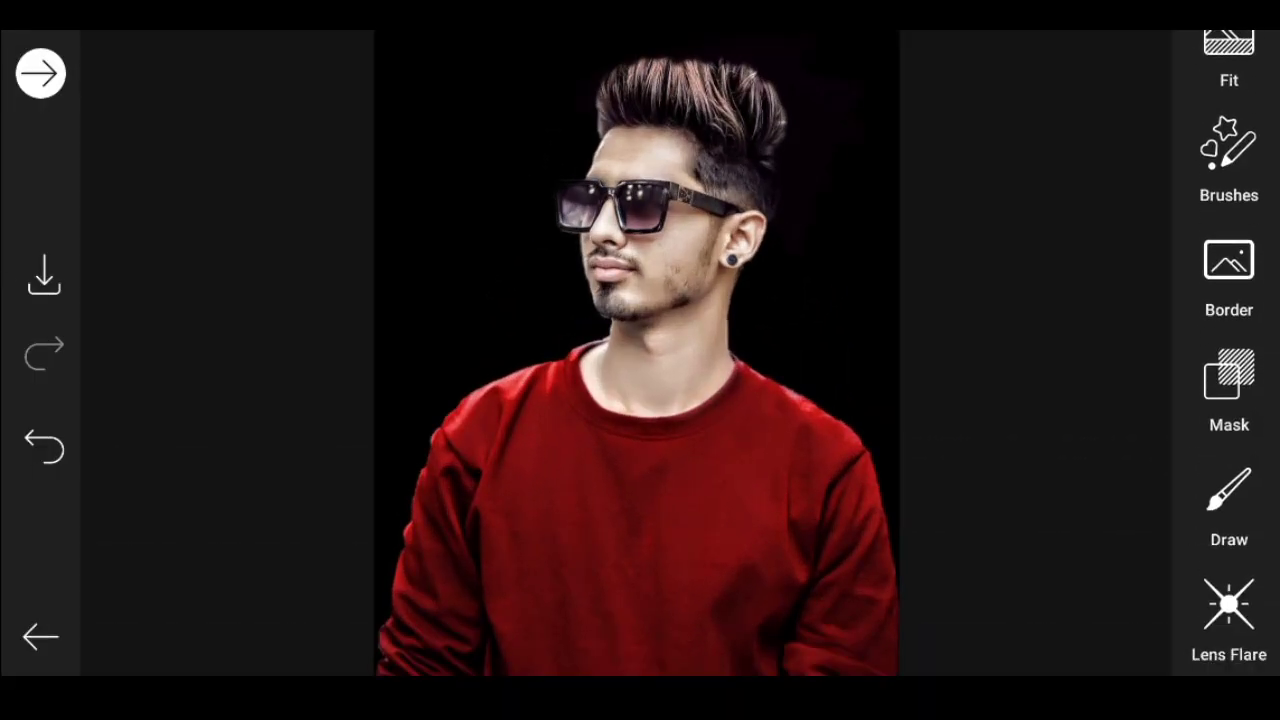
pyautogui.scroll(-1, 1229, 353)
pyautogui.click(1229, 400)
pyautogui.click(1114, 343)
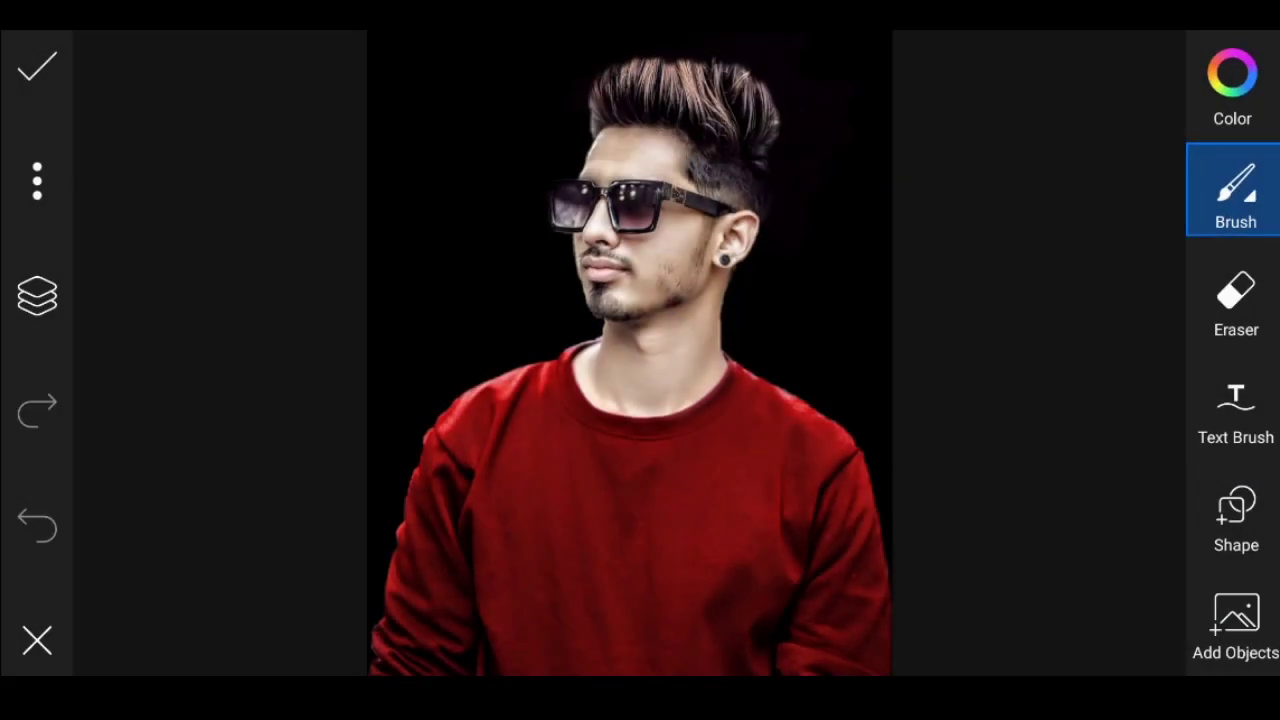
pyautogui.click(37, 180)
pyautogui.click(160, 115)
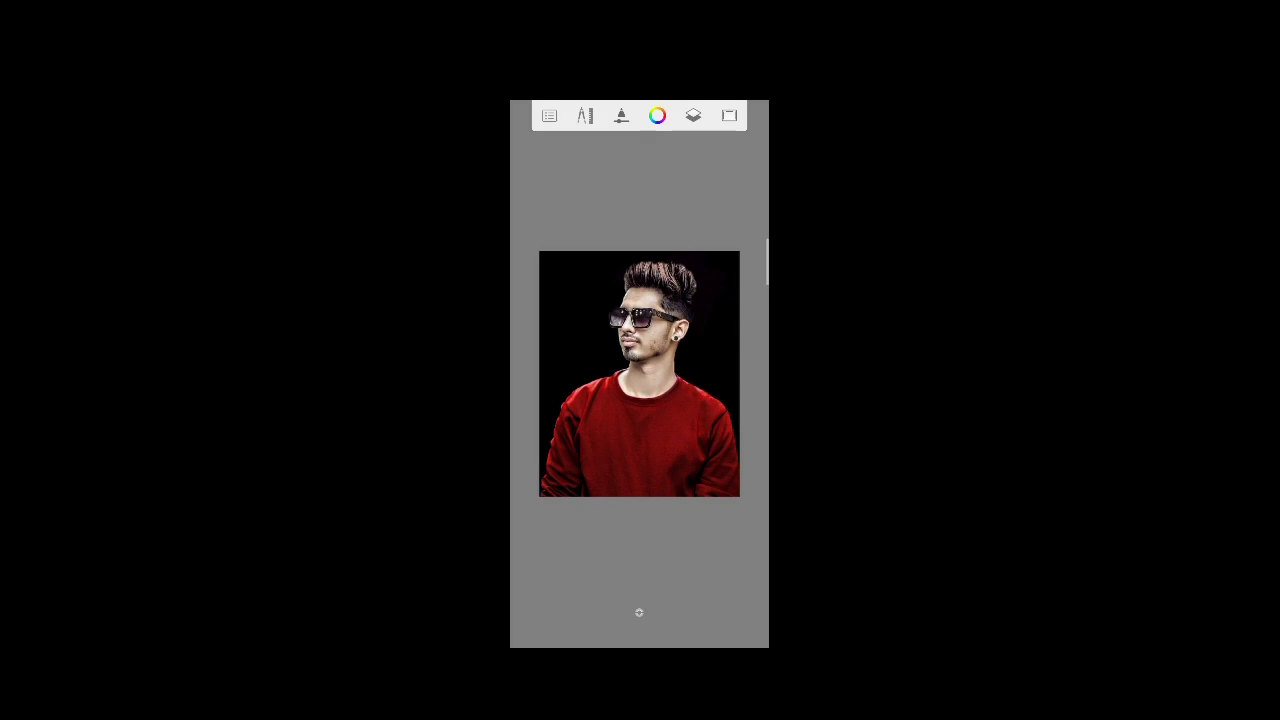
# - Pick the Smudge Round Bristle Brush from the brush library
pyautogui.scroll(2, 639, 374)
pyautogui.scroll(2, 639, 374)
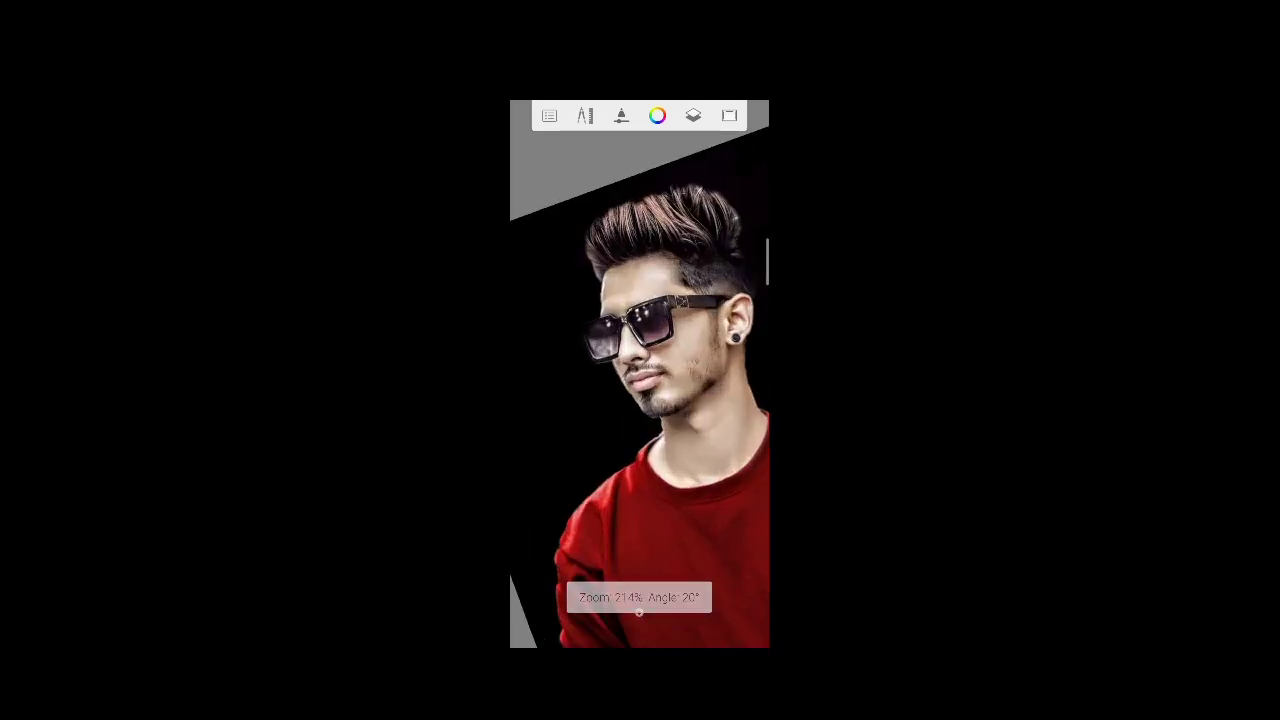
pyautogui.scroll(2, 639, 374)
pyautogui.scroll(2, 639, 374)
pyautogui.click(621, 115)
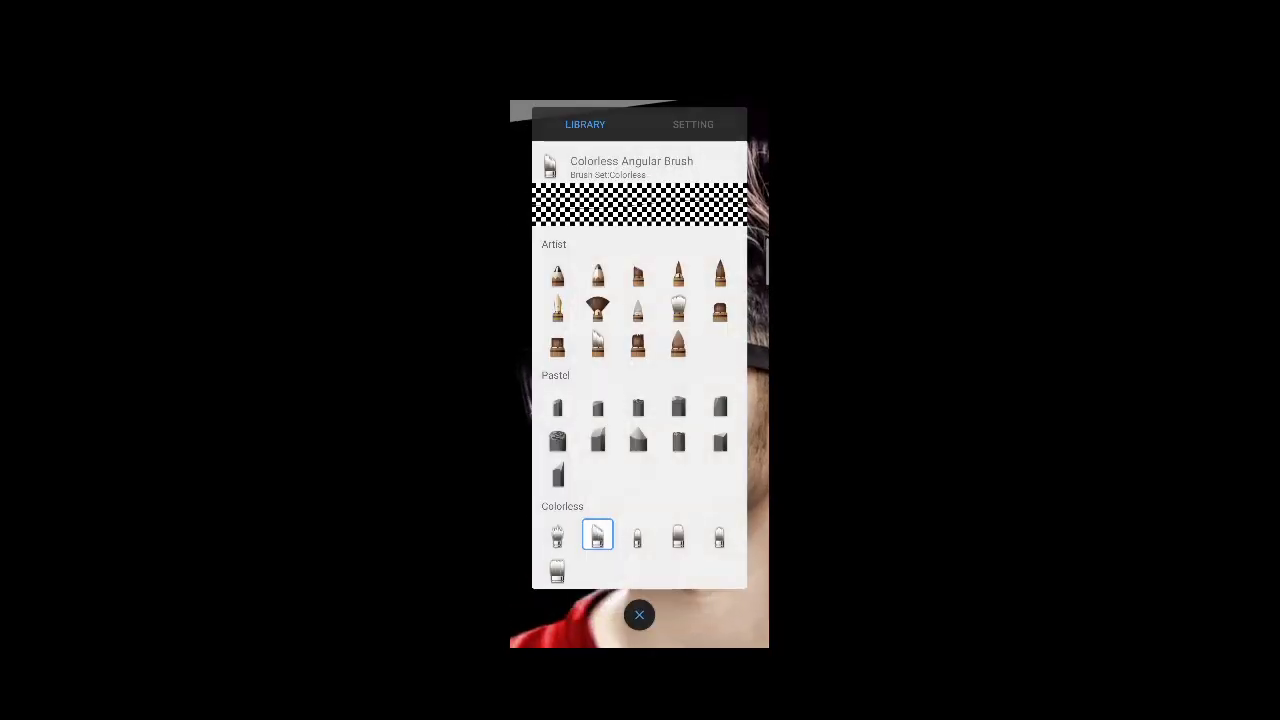
pyautogui.scroll(-10, 639, 410)
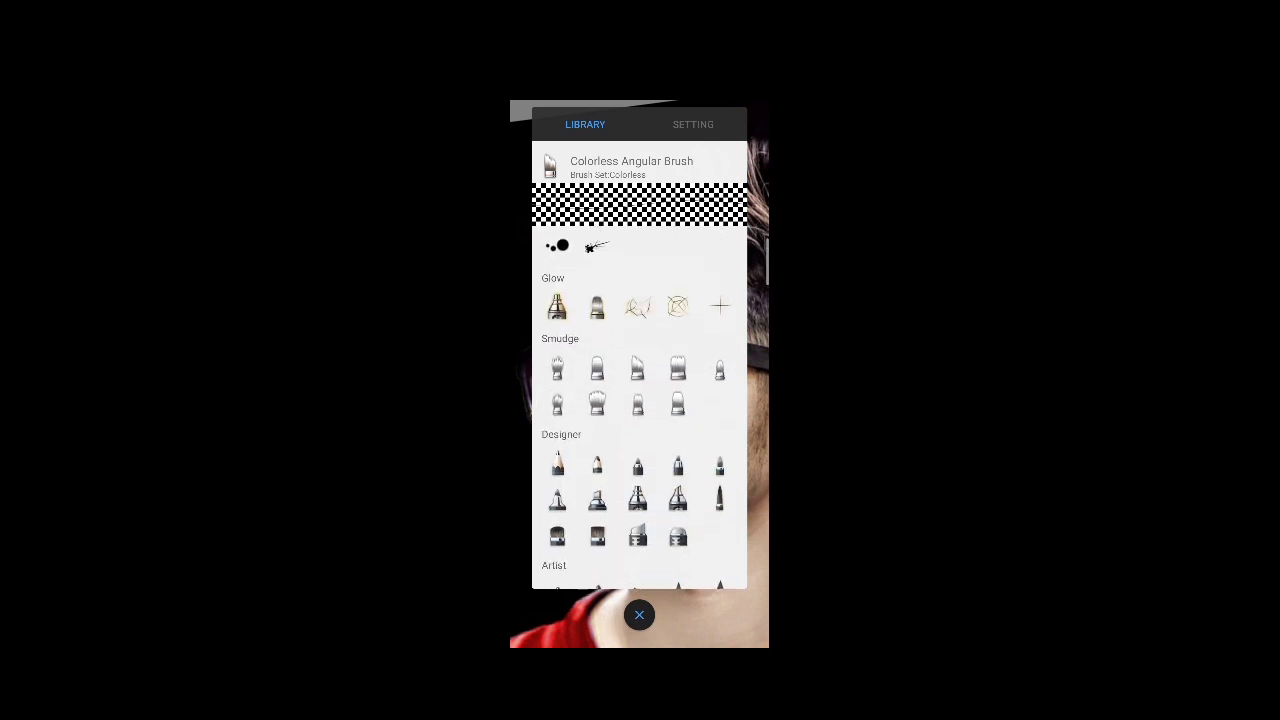
pyautogui.click(597, 402)
# - Set the smudge brush to size 19.3, flow 7% and strength 4%
pyautogui.click(693, 124)
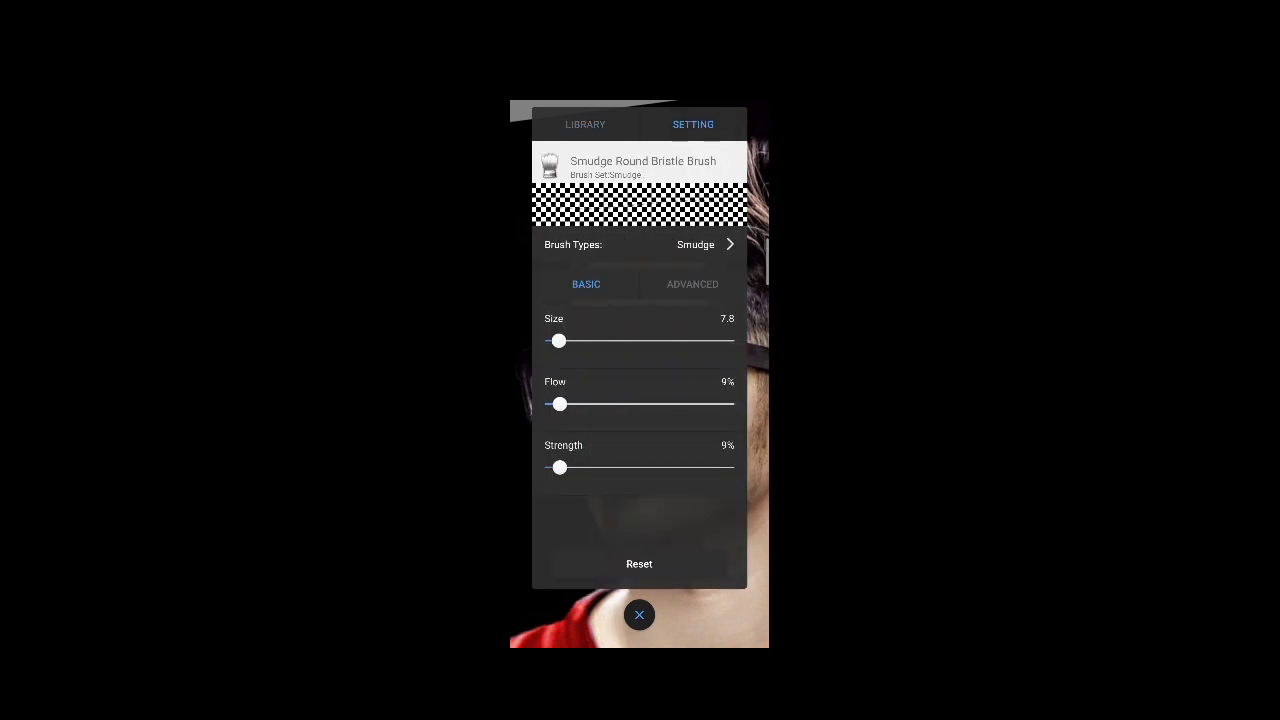
pyautogui.moveTo(558, 341)
pyautogui.mouseDown()
pyautogui.moveTo(603, 341)
pyautogui.moveTo(580, 341)
pyautogui.mouseUp()
pyautogui.click(639, 615)
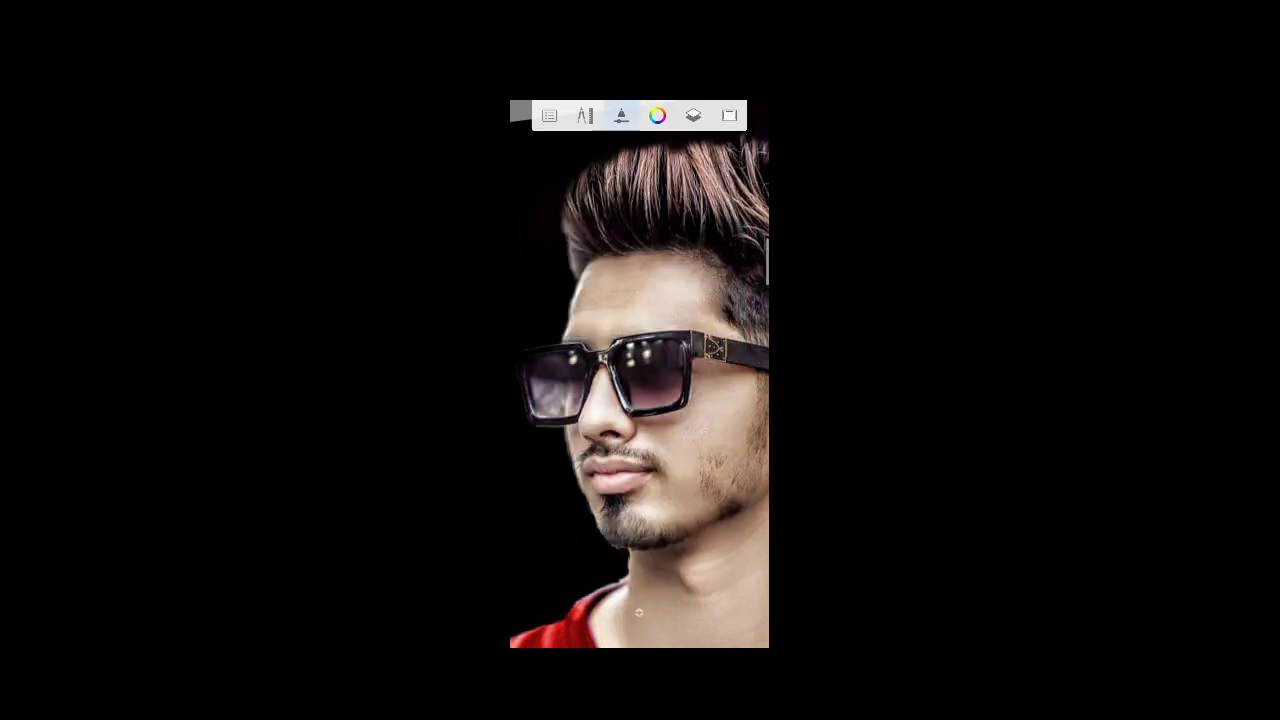
pyautogui.click(620, 115)
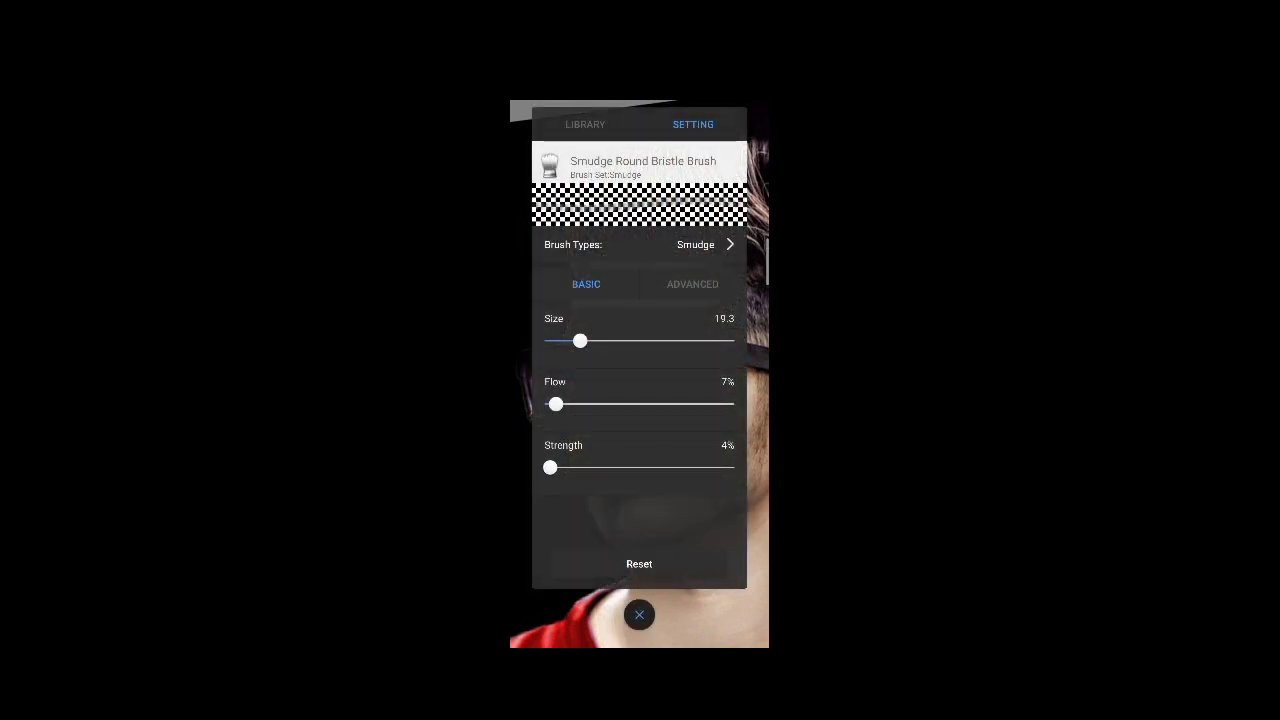
pyautogui.click(639, 615)
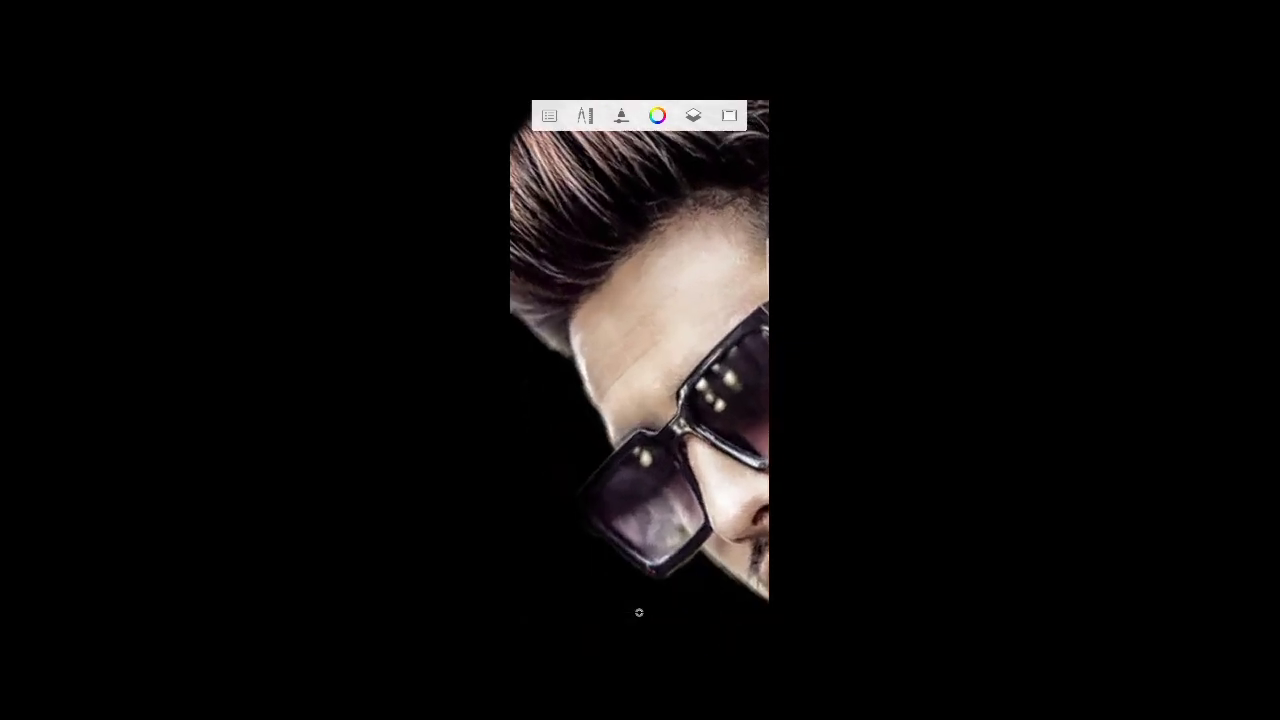
pyautogui.scroll(3, 639, 612)
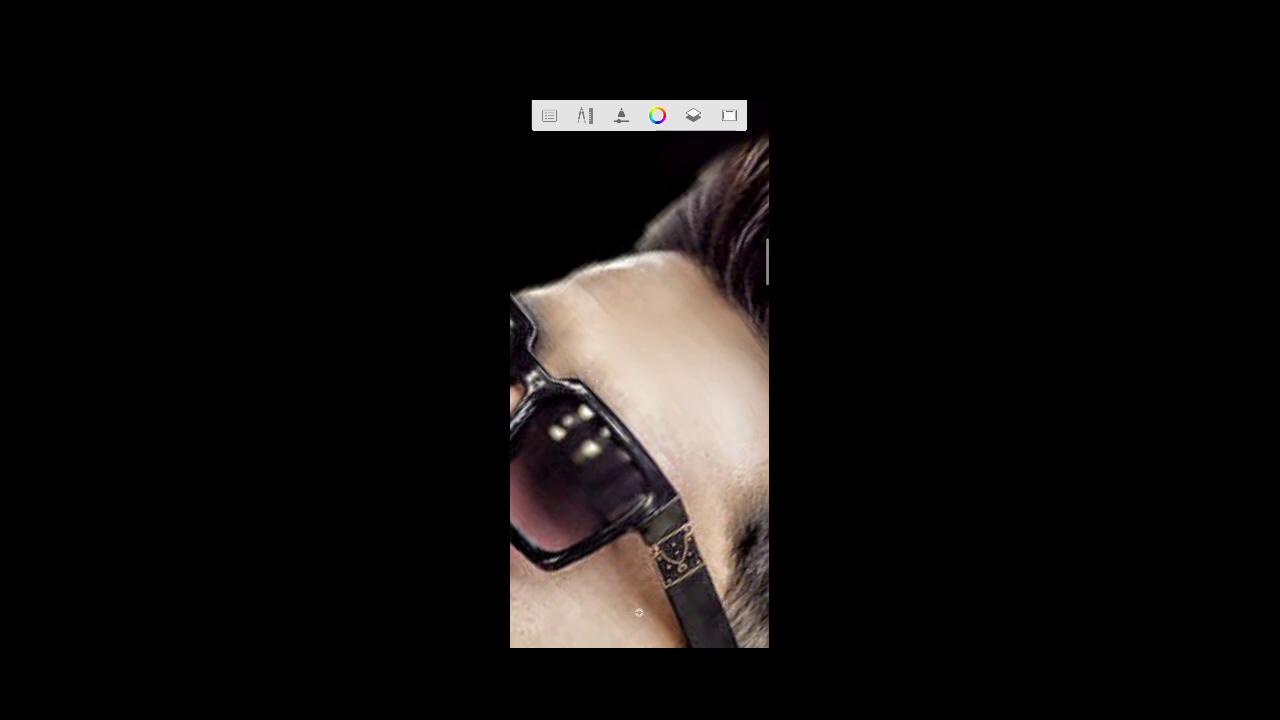
pyautogui.scroll(-2, 639, 612)
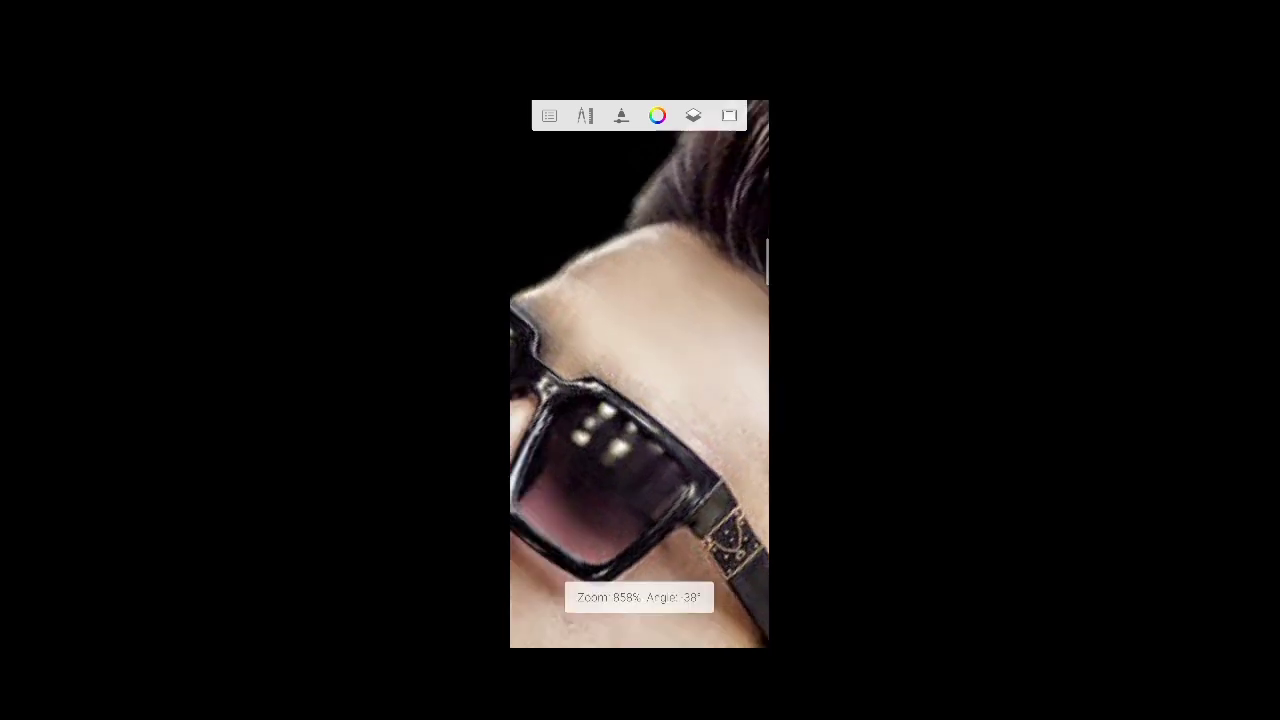
pyautogui.scroll(-2, 639, 612)
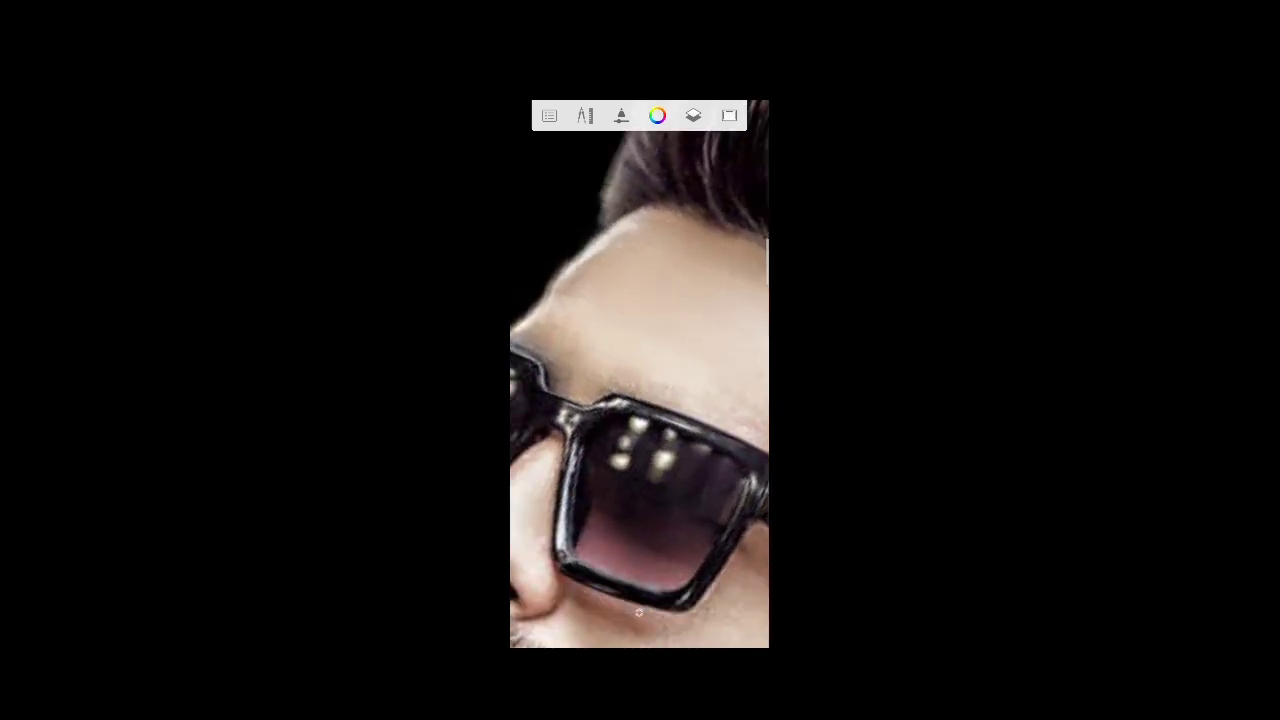
pyautogui.scroll(-3, 639, 612)
pyautogui.scroll(2, 639, 612)
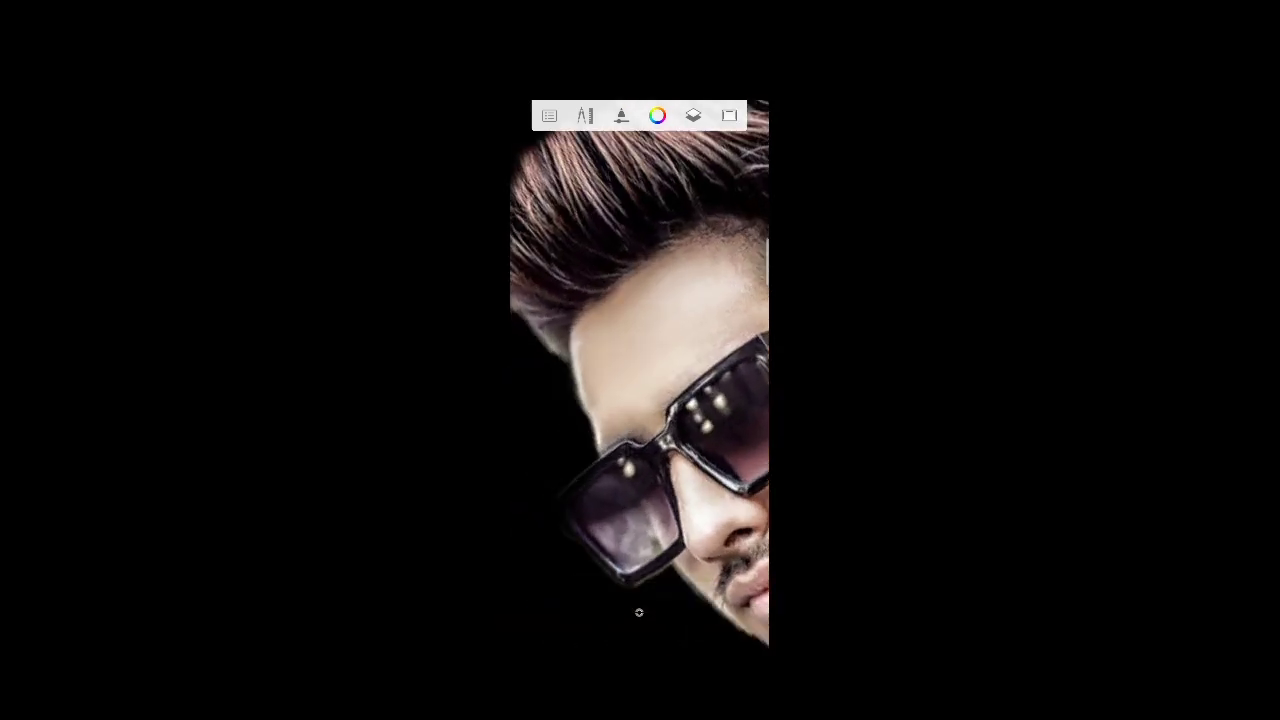
pyautogui.scroll(-2, 639, 612)
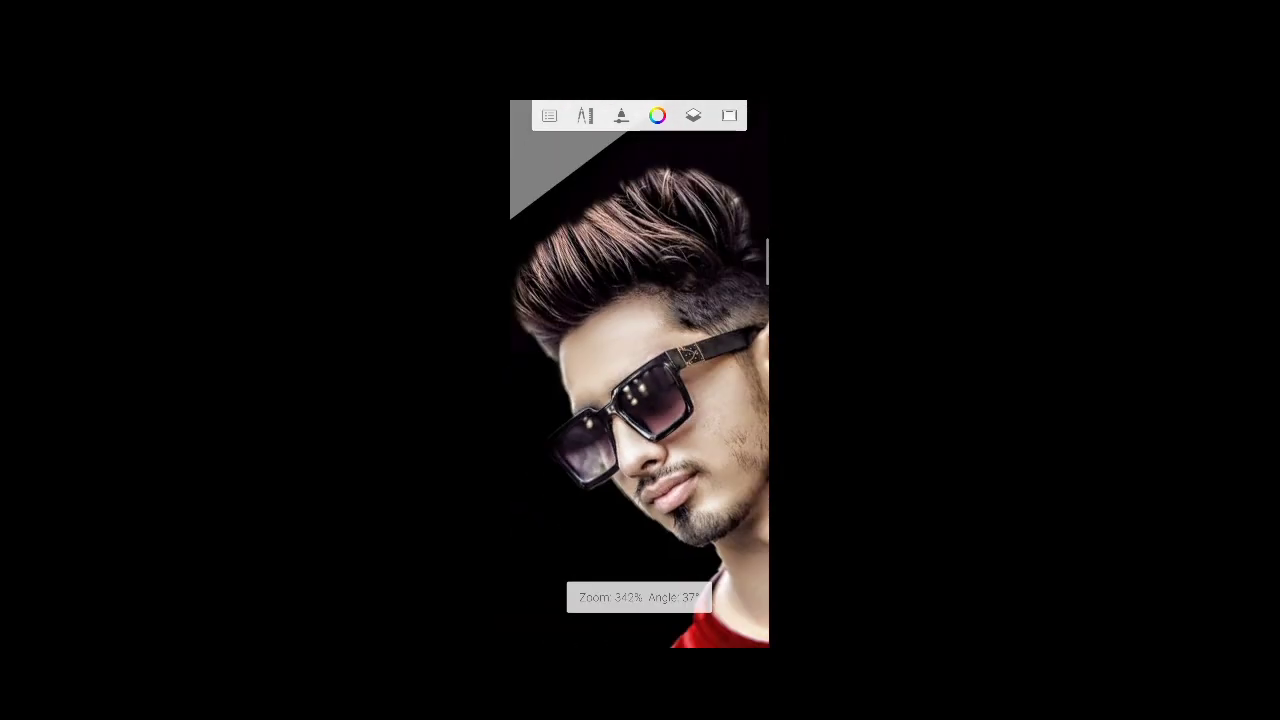
pyautogui.scroll(3, 639, 612)
pyautogui.scroll(1, 639, 612)
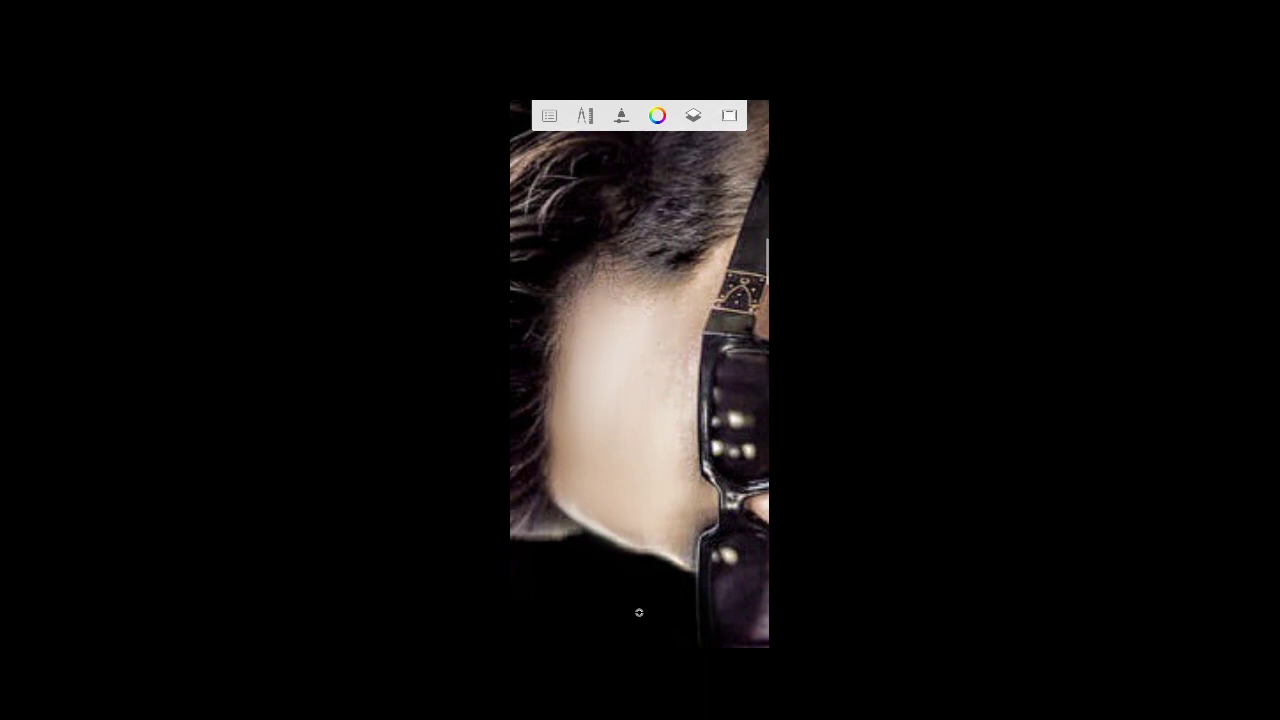
pyautogui.scroll(-3, 639, 612)
pyautogui.scroll(2, 639, 612)
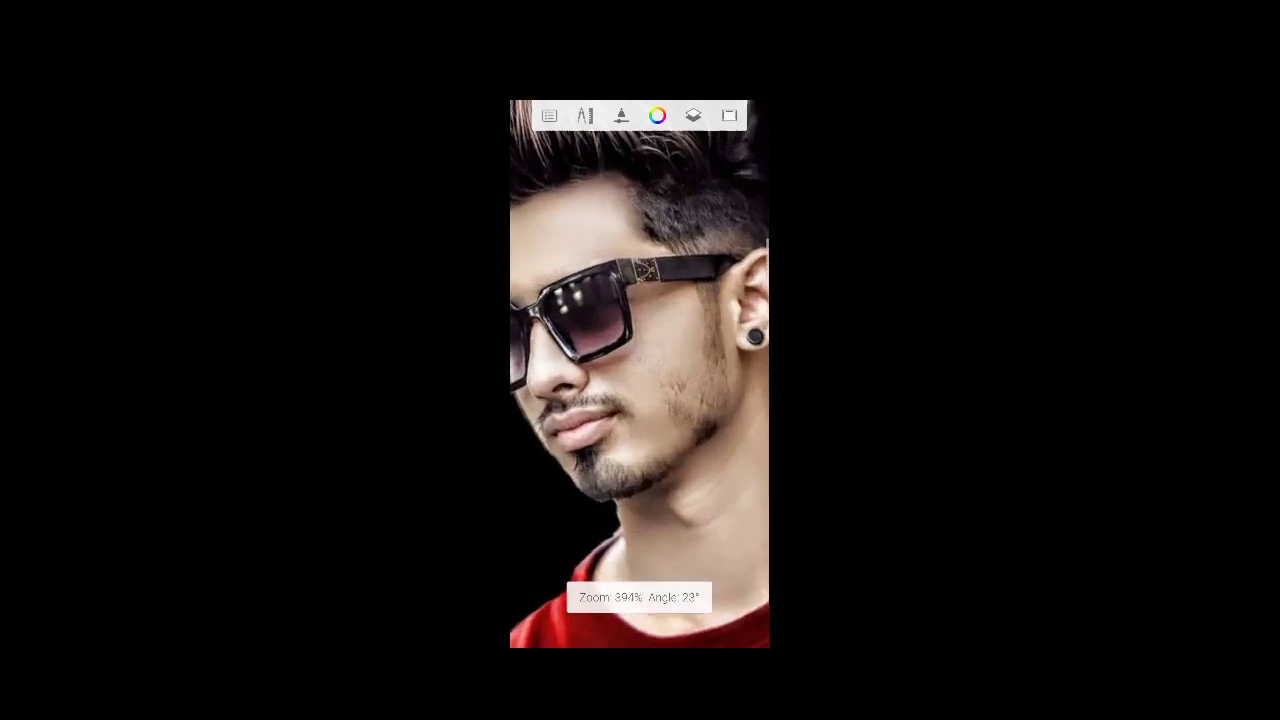
pyautogui.scroll(2, 639, 612)
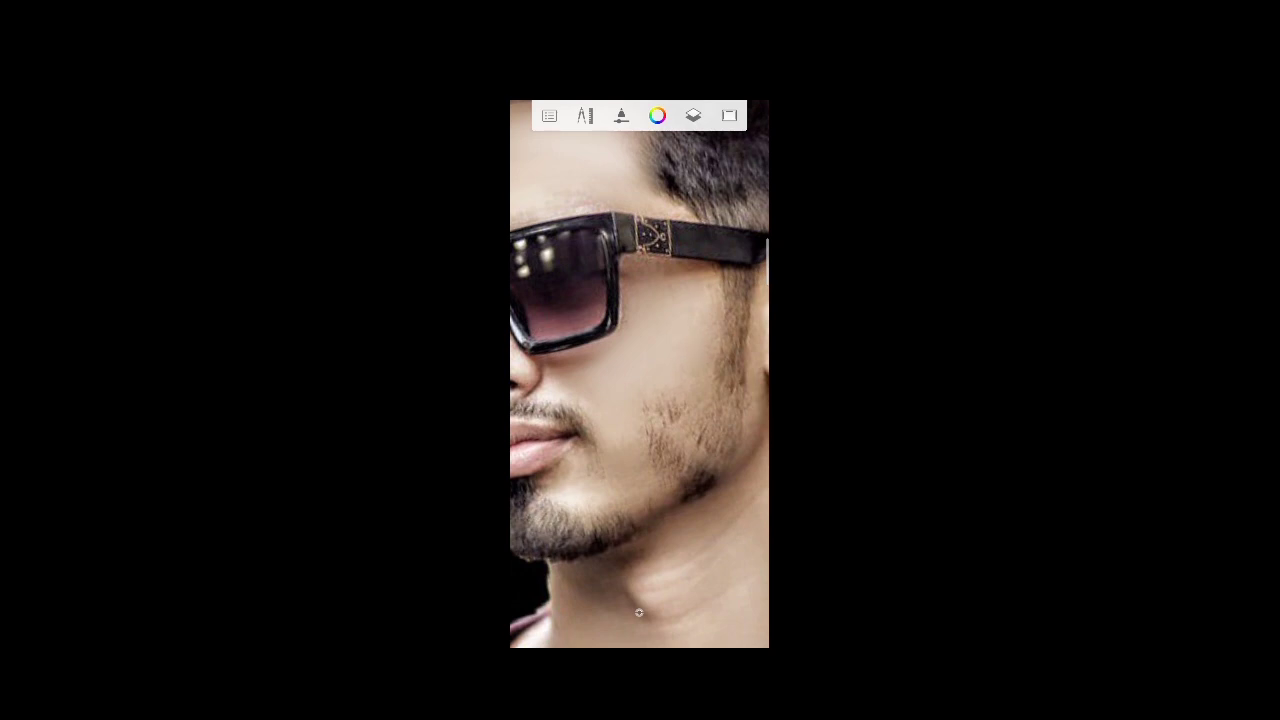
pyautogui.scroll(2, 639, 374)
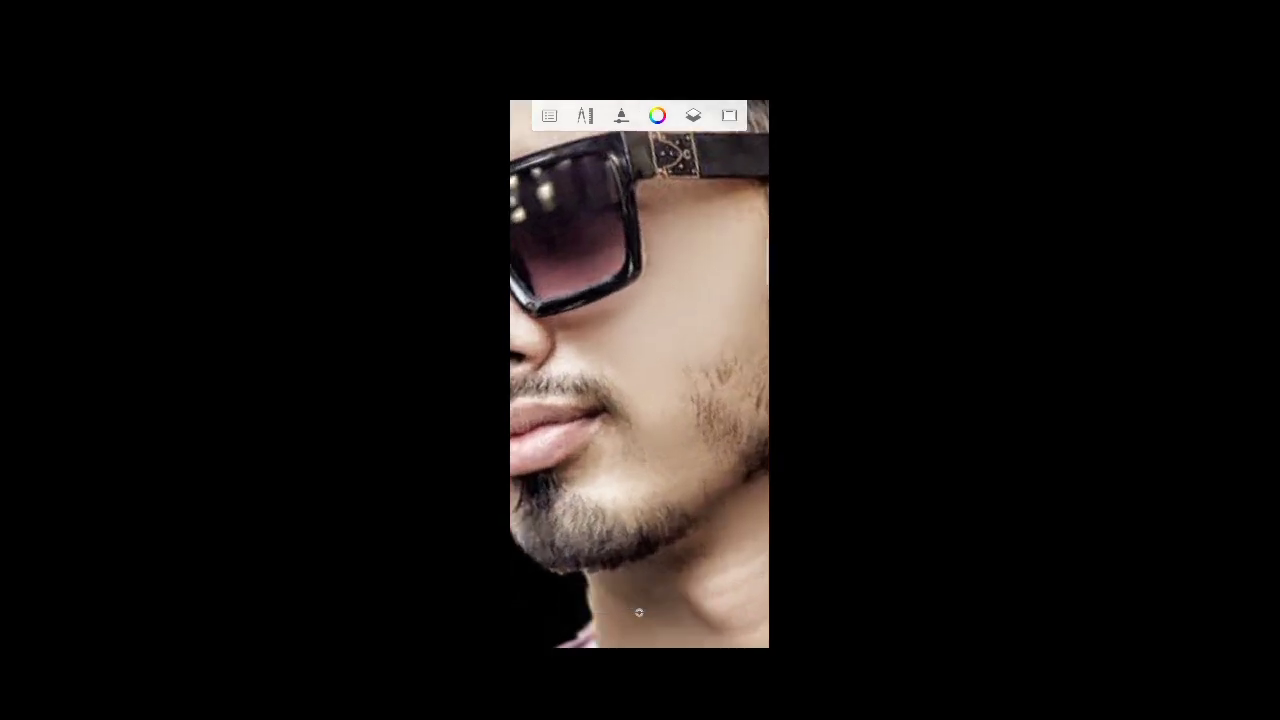
pyautogui.scroll(2, 639, 374)
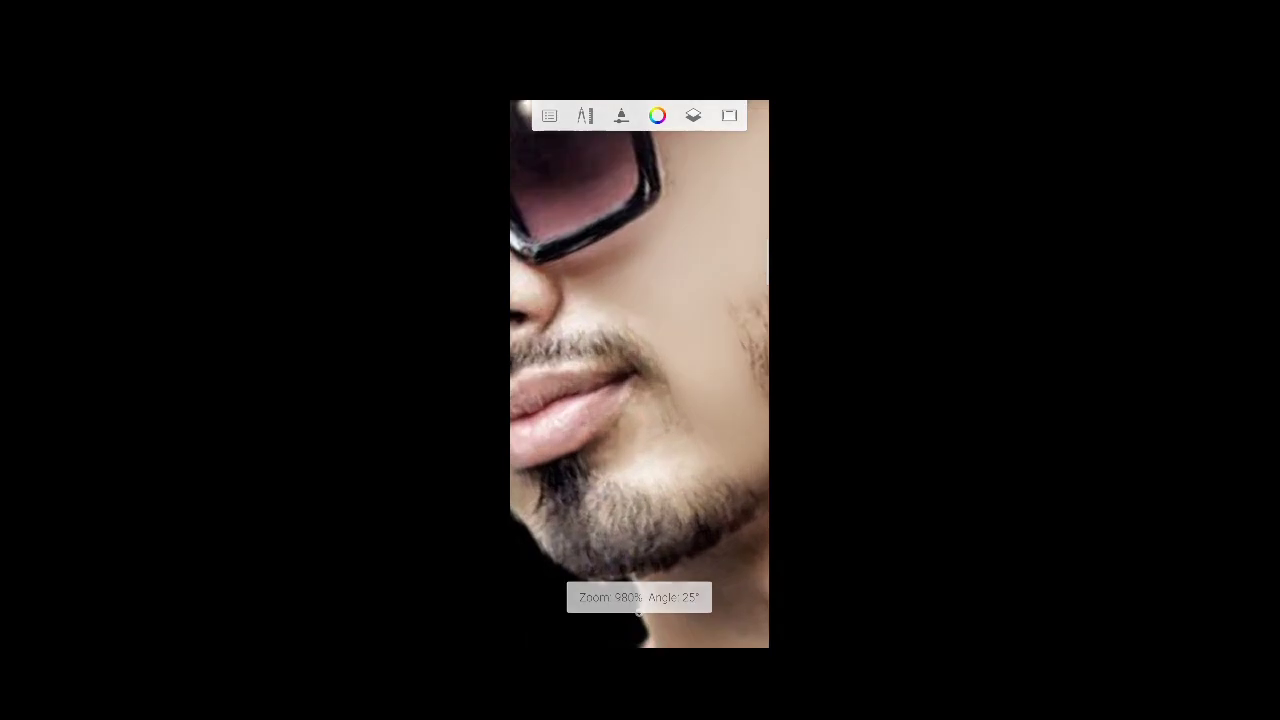
pyautogui.scroll(-3, 639, 374)
pyautogui.scroll(-2, 639, 374)
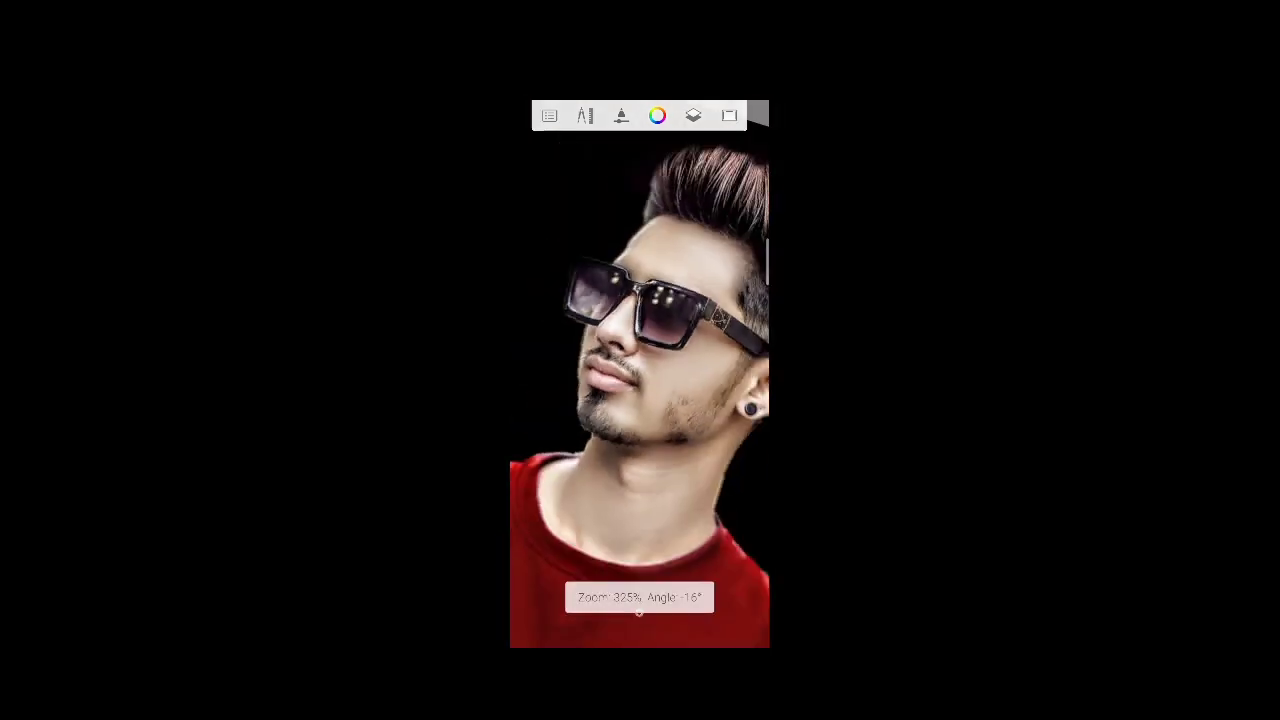
pyautogui.scroll(-2, 639, 374)
pyautogui.scroll(2, 639, 374)
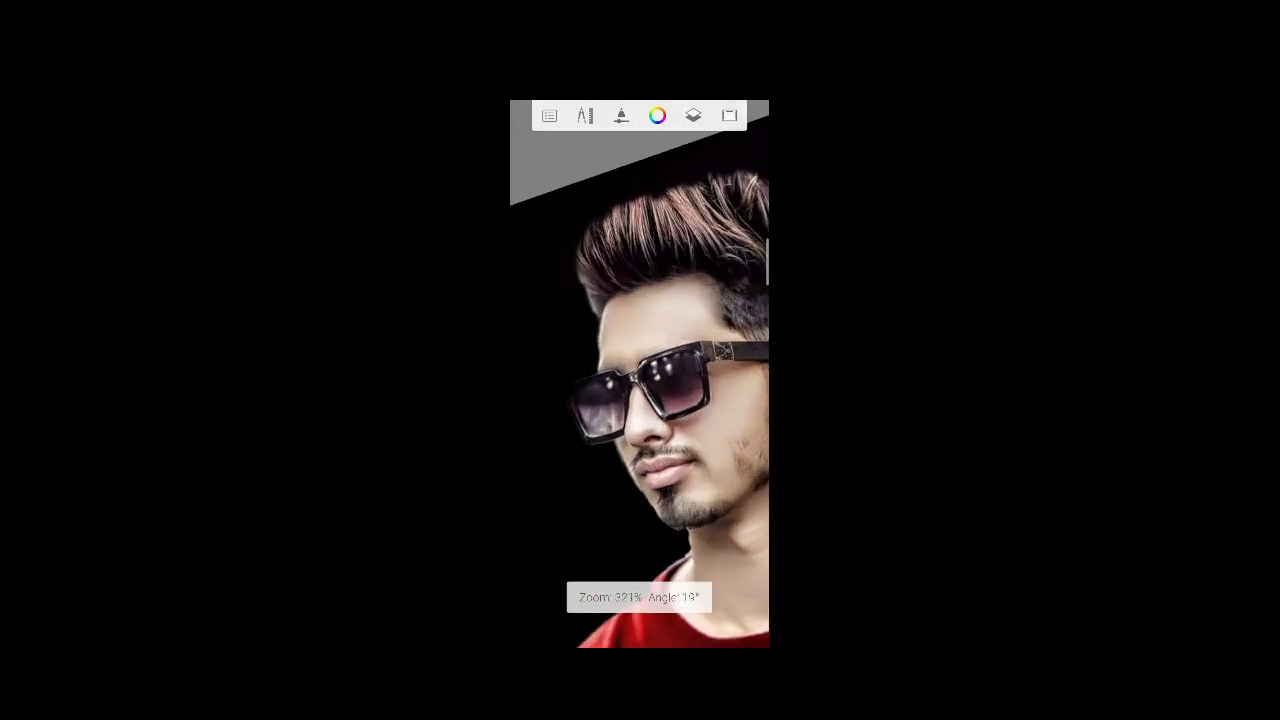
pyautogui.scroll(2, 639, 374)
# - Shrink the Smudge Round Bristle Brush to size 12.2
pyautogui.scroll(2, 639, 374)
pyautogui.click(621, 115)
pyautogui.moveTo(580, 340); pyautogui.dragTo(566, 340)
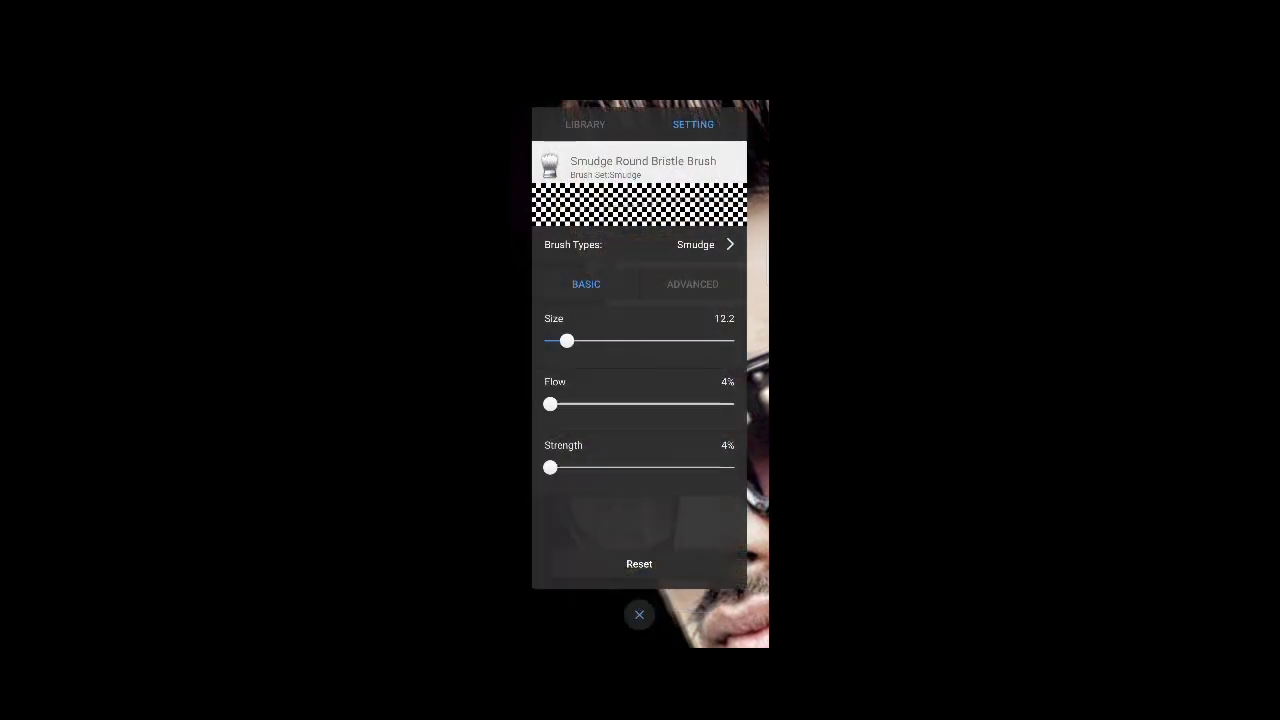
pyautogui.click(640, 400)
# - Smudge the nose bridge and the ridge beside the glasses to smooth and brighten them
pyautogui.scroll(2, 639, 374)
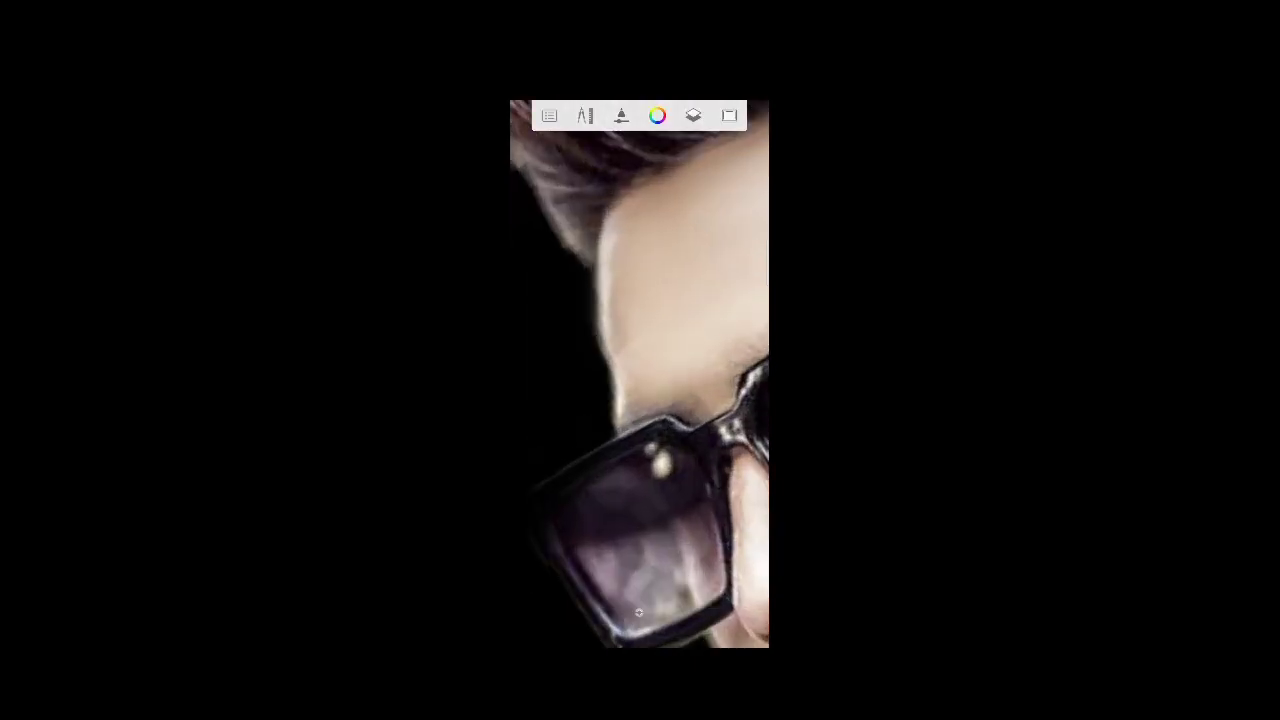
pyautogui.scroll(-3, 639, 374)
pyautogui.scroll(3, 639, 374)
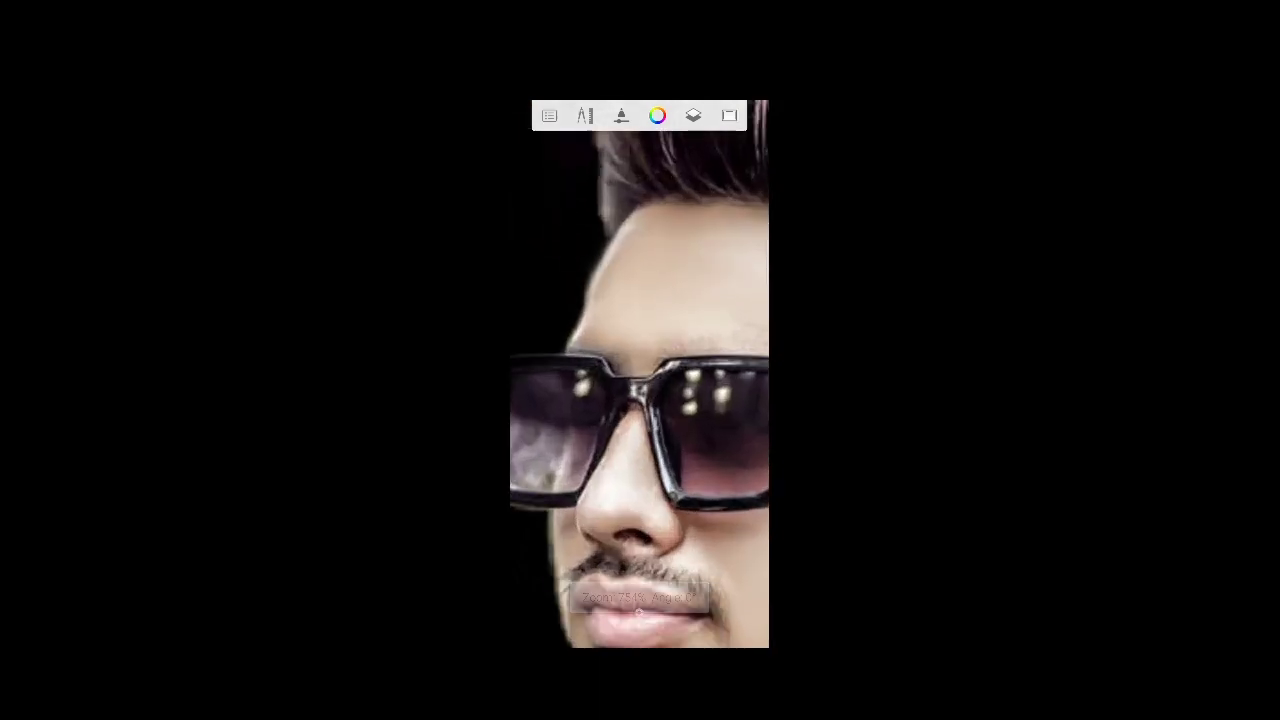
pyautogui.scroll(2, 638, 611)
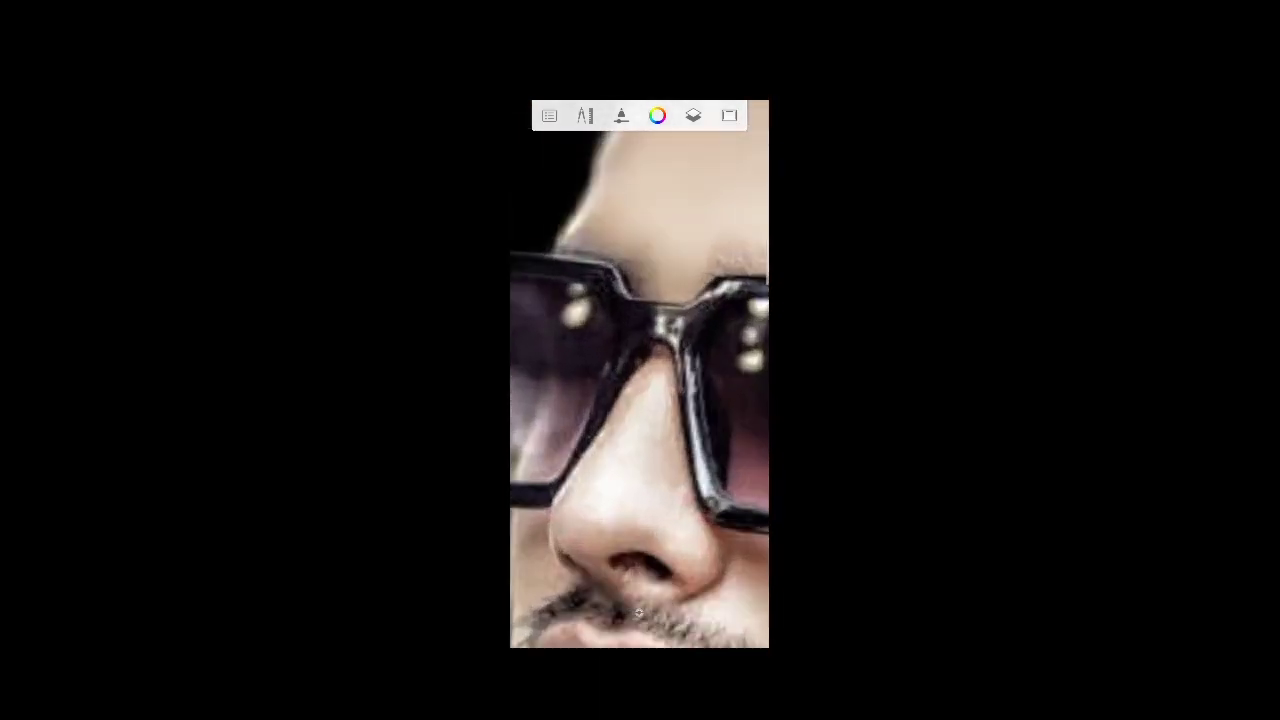
pyautogui.moveTo(600, 440)
pyautogui.mouseDown()
pyautogui.moveTo(665, 350)
pyautogui.moveTo(680, 420)
pyautogui.mouseUp()
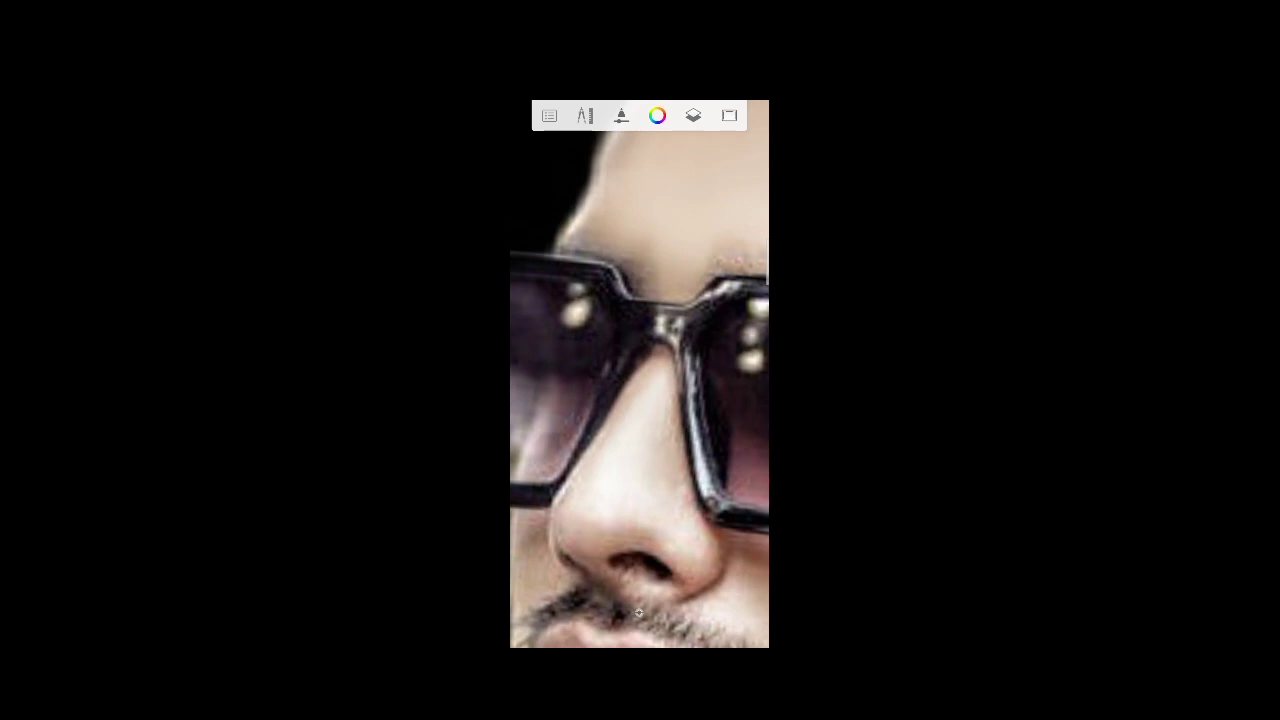
pyautogui.moveTo(689, 376); pyautogui.dragTo(690, 480)
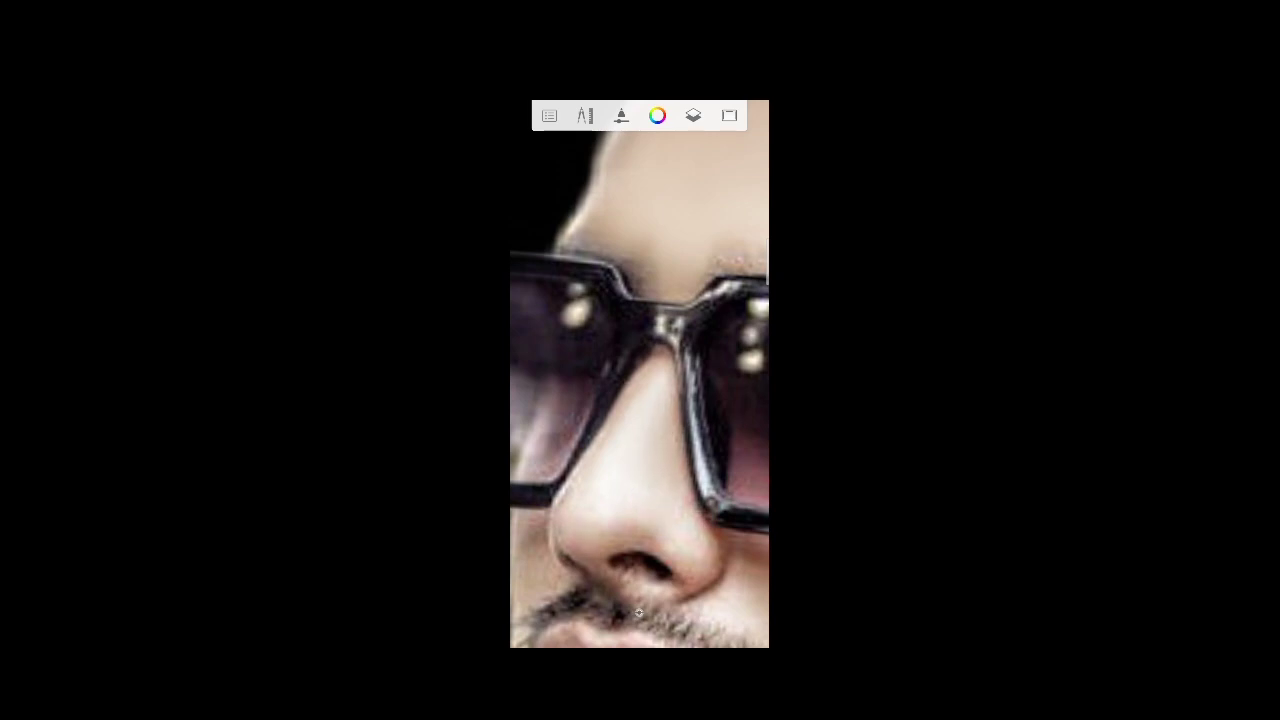
pyautogui.scroll(-2, 638, 611)
pyautogui.scroll(2, 638, 611)
pyautogui.scroll(2, 638, 611)
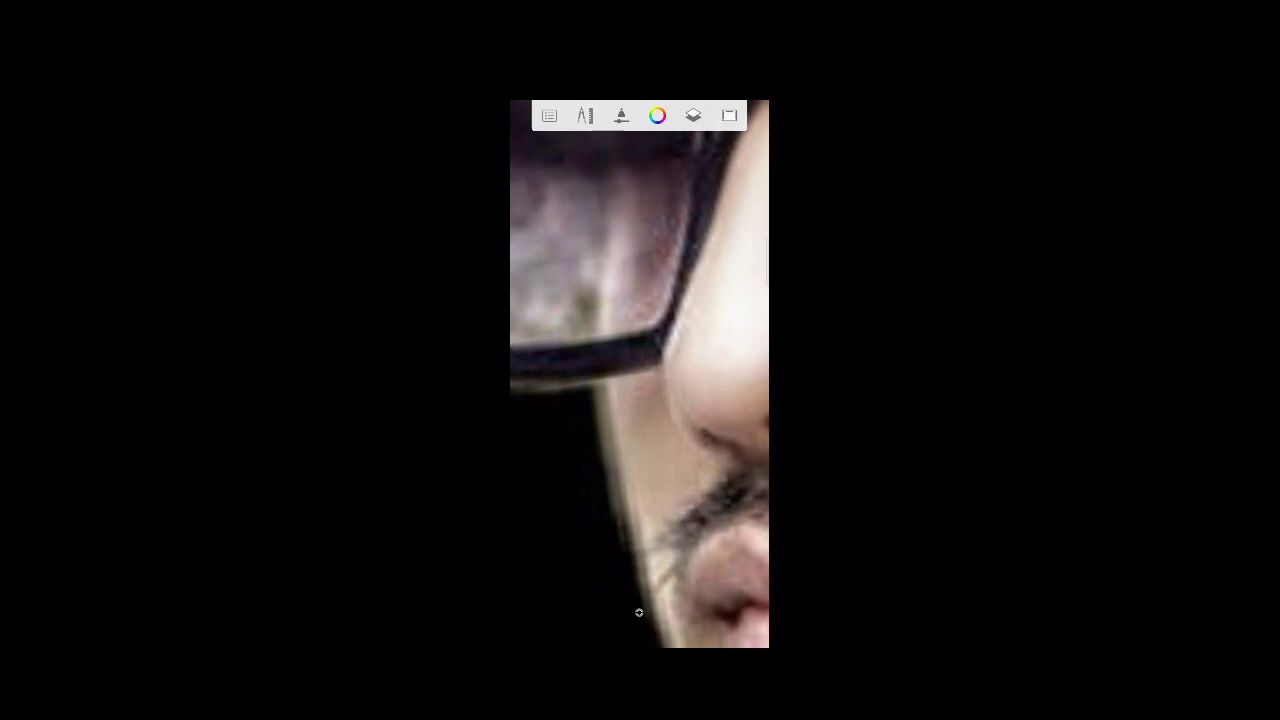
pyautogui.scroll(-2, 638, 611)
pyautogui.scroll(-1, 638, 611)
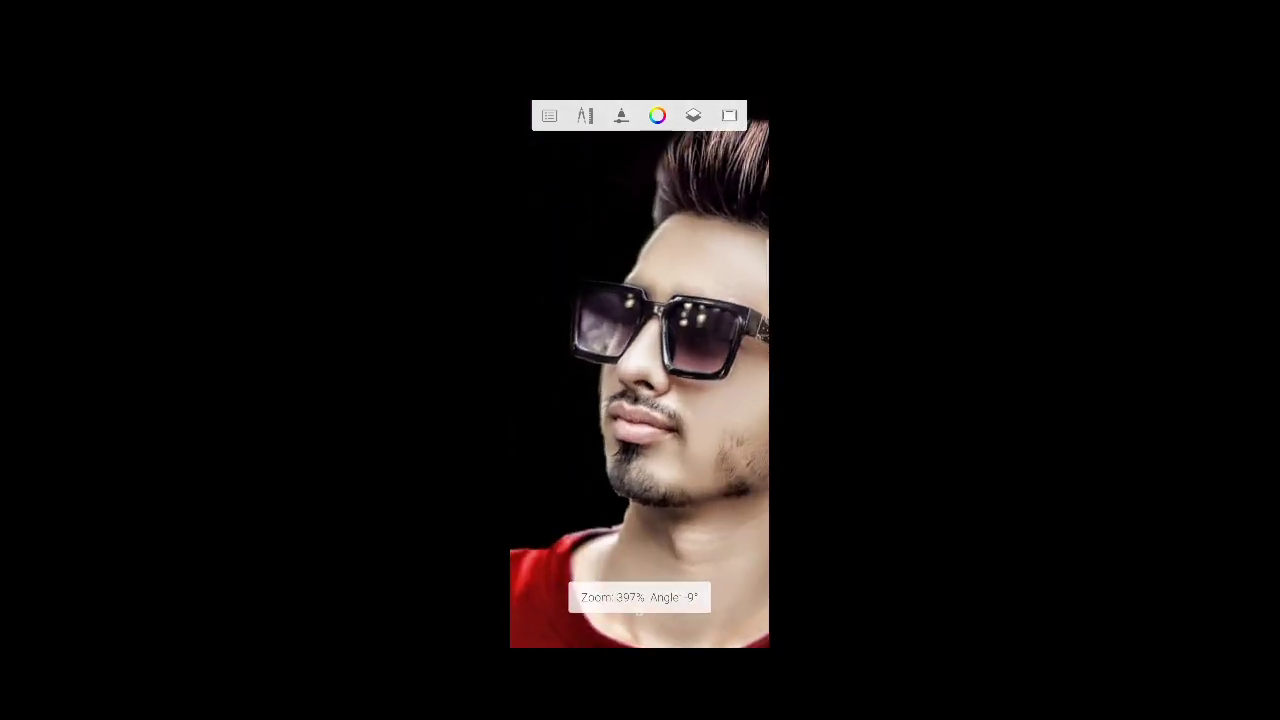
pyautogui.scroll(1, 638, 611)
pyautogui.scroll(2, 638, 611)
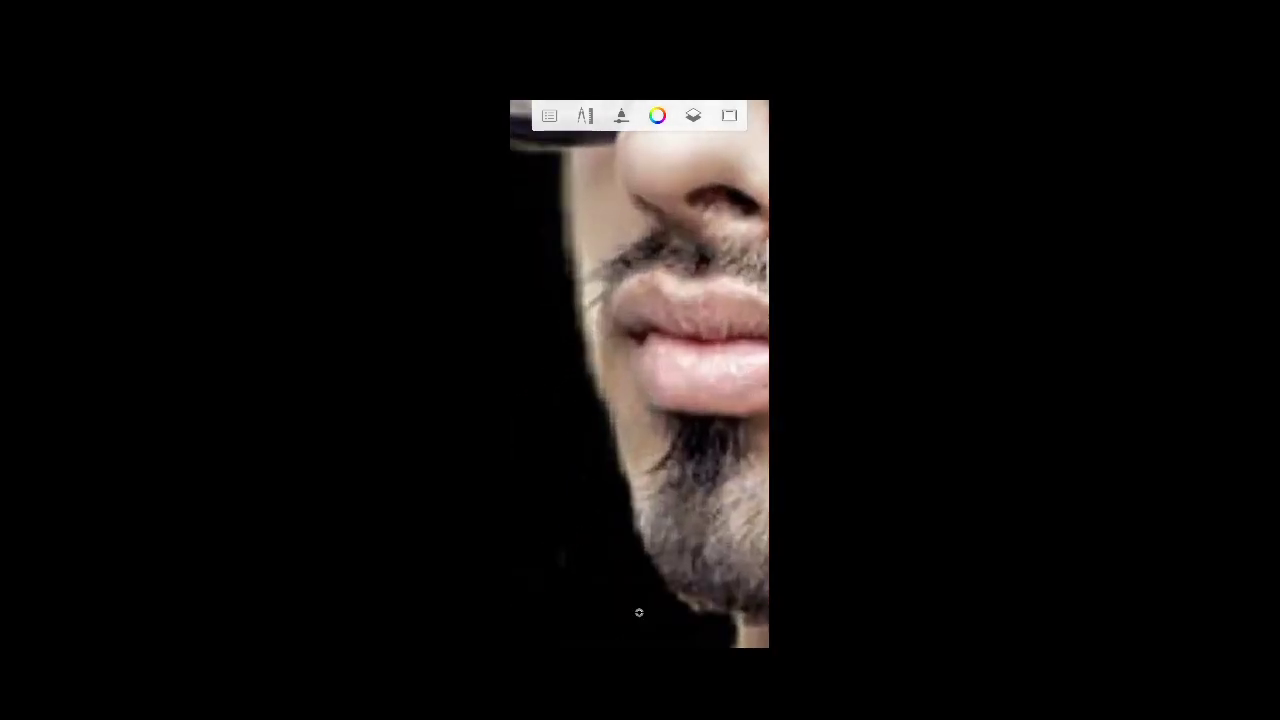
pyautogui.scroll(-1, 638, 611)
pyautogui.scroll(-1, 638, 611)
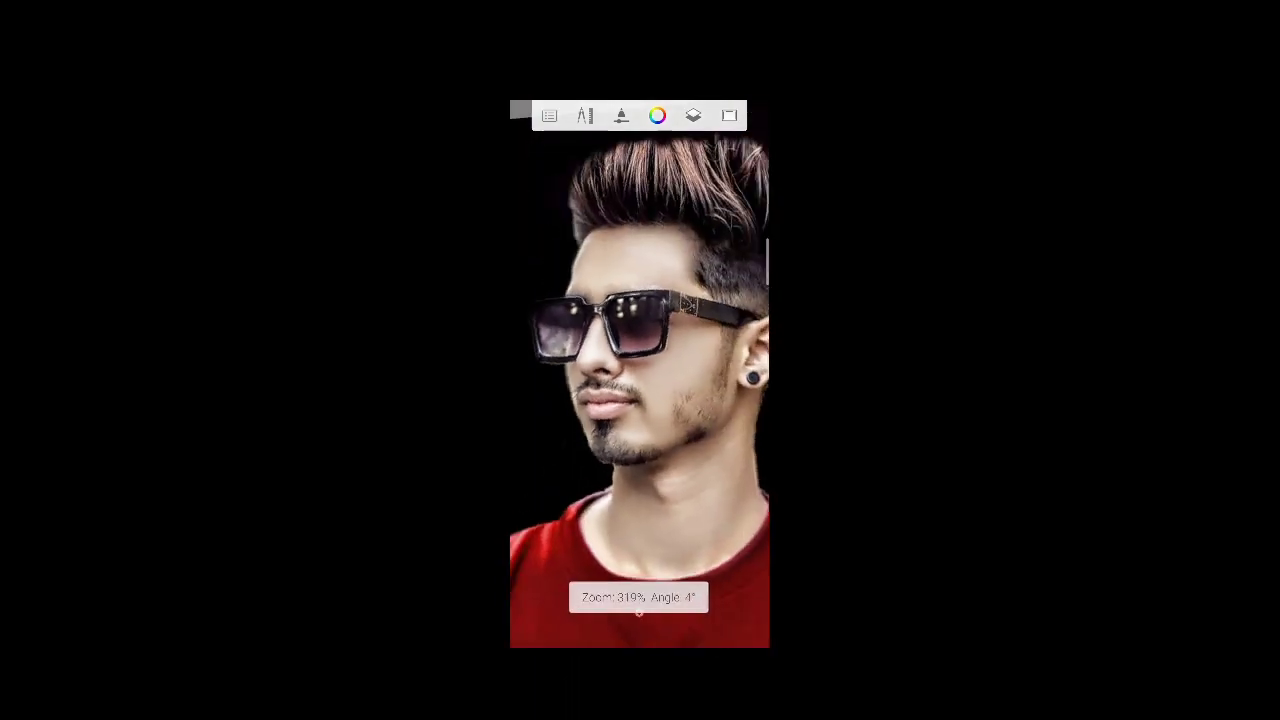
pyautogui.scroll(-1, 638, 611)
pyautogui.scroll(2, 638, 611)
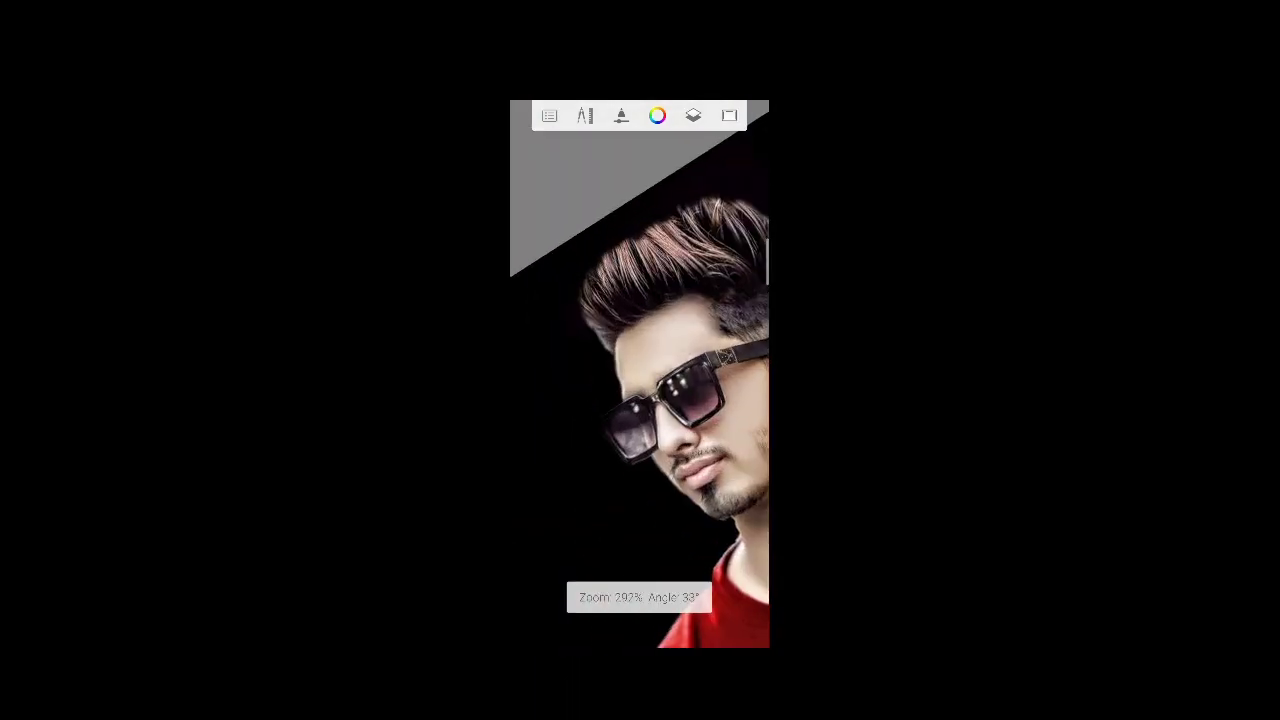
pyautogui.scroll(2, 638, 611)
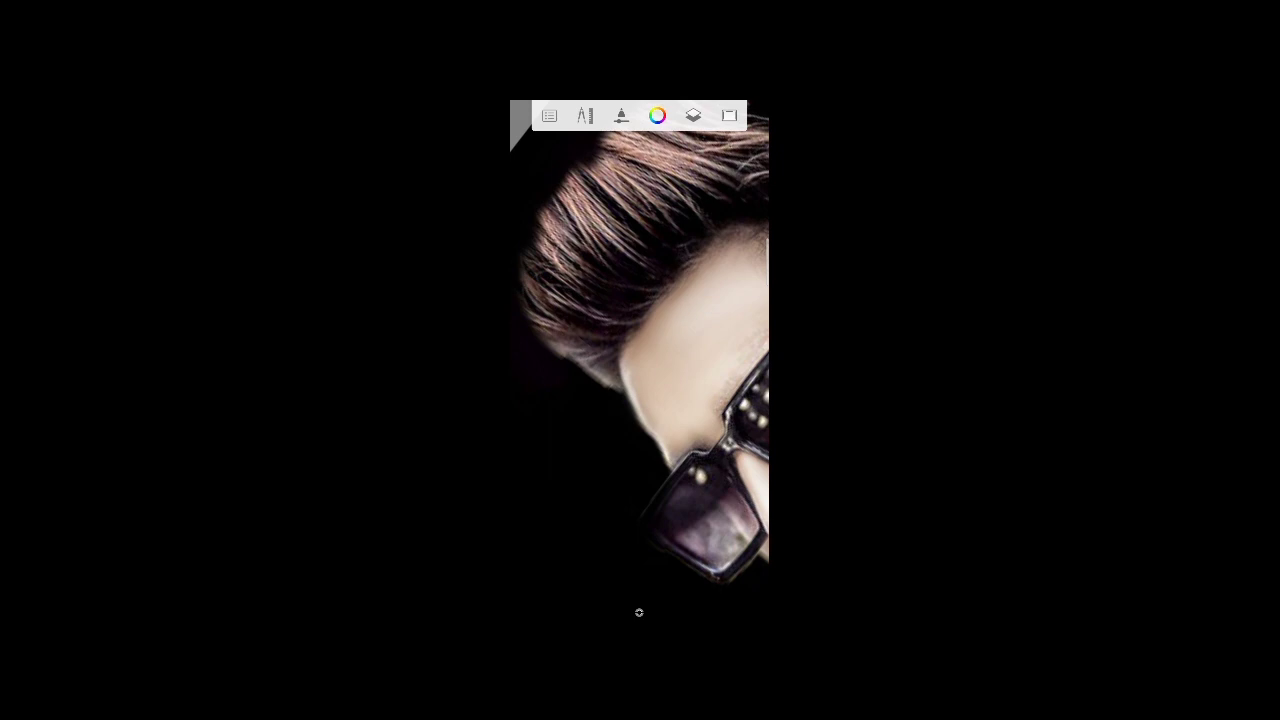
pyautogui.scroll(-1, 638, 611)
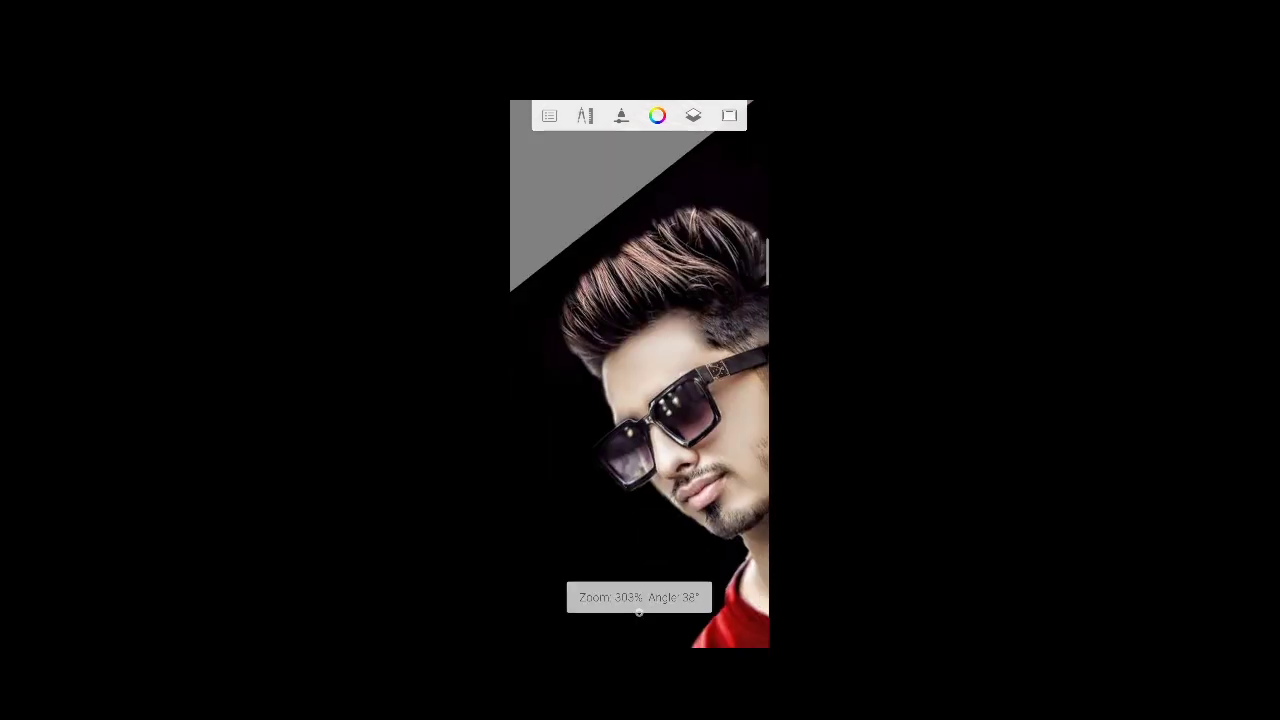
# - Enlarge the smudge brush size for further retouching
pyautogui.click(585, 115)
pyautogui.moveTo(566, 341); pyautogui.dragTo(586, 341)
pyautogui.click(639, 614)
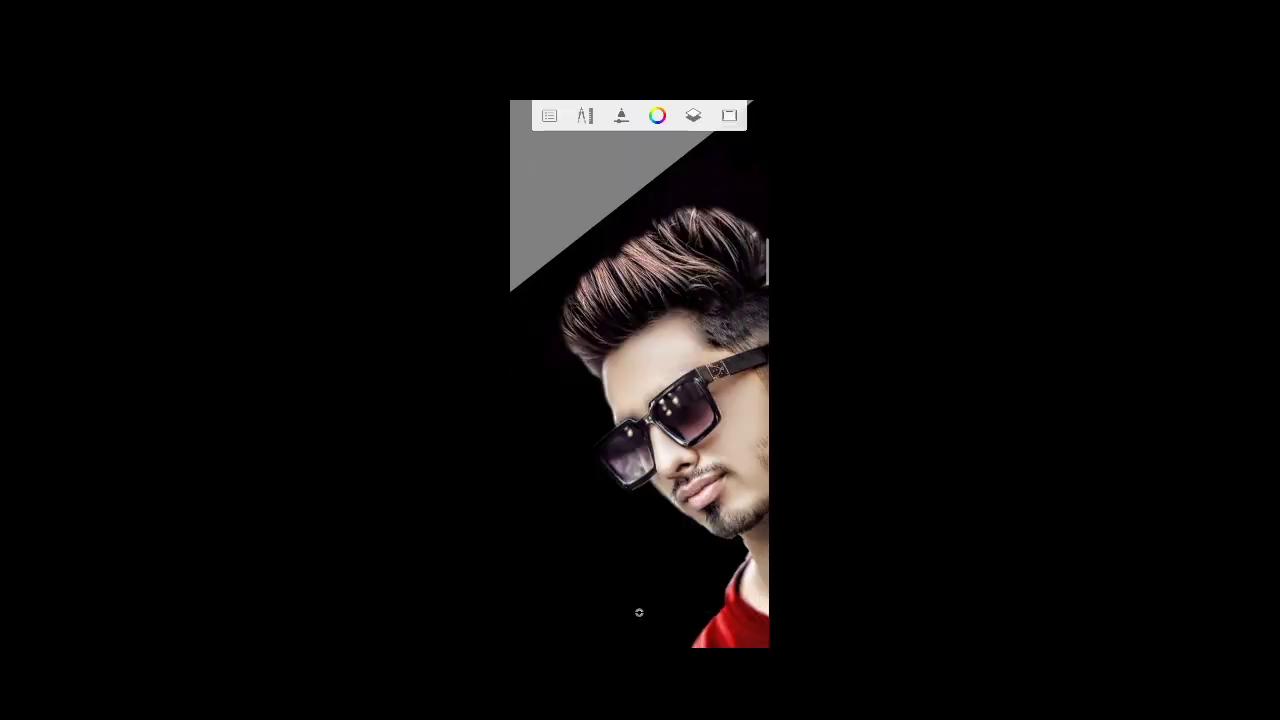
pyautogui.scroll(2, 640, 374)
pyautogui.scroll(2, 640, 374)
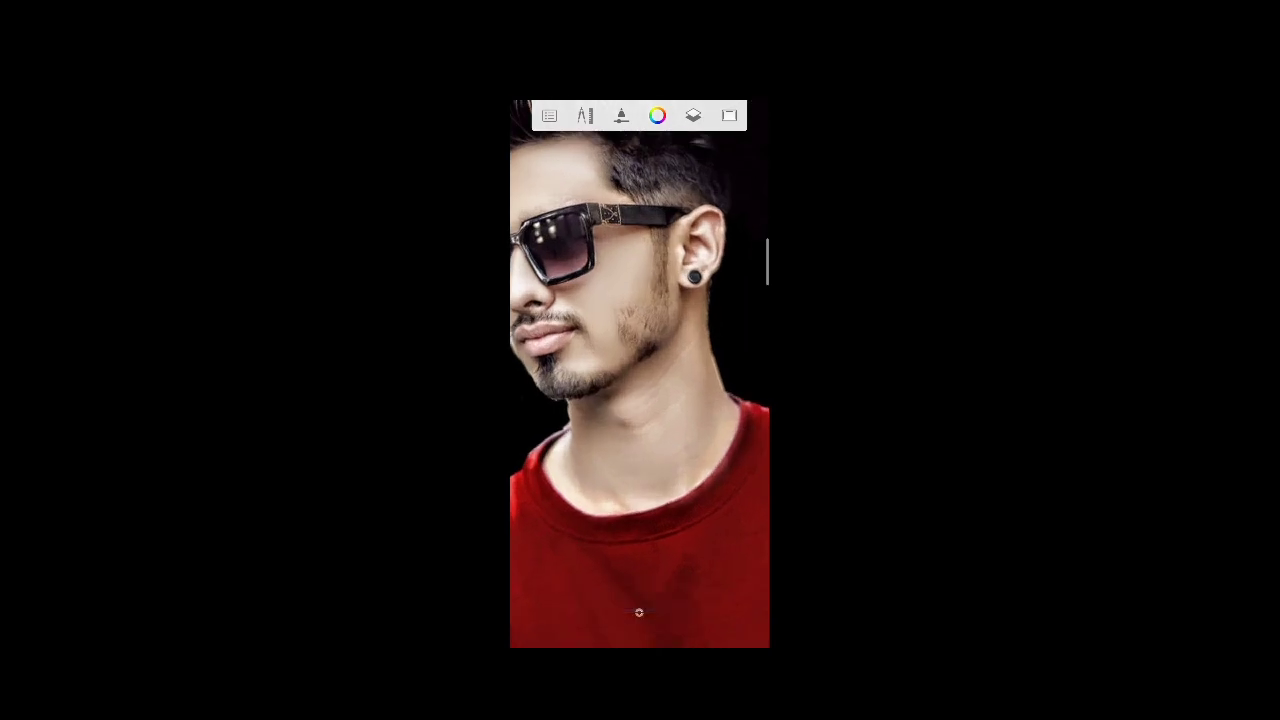
pyautogui.scroll(2, 639, 612)
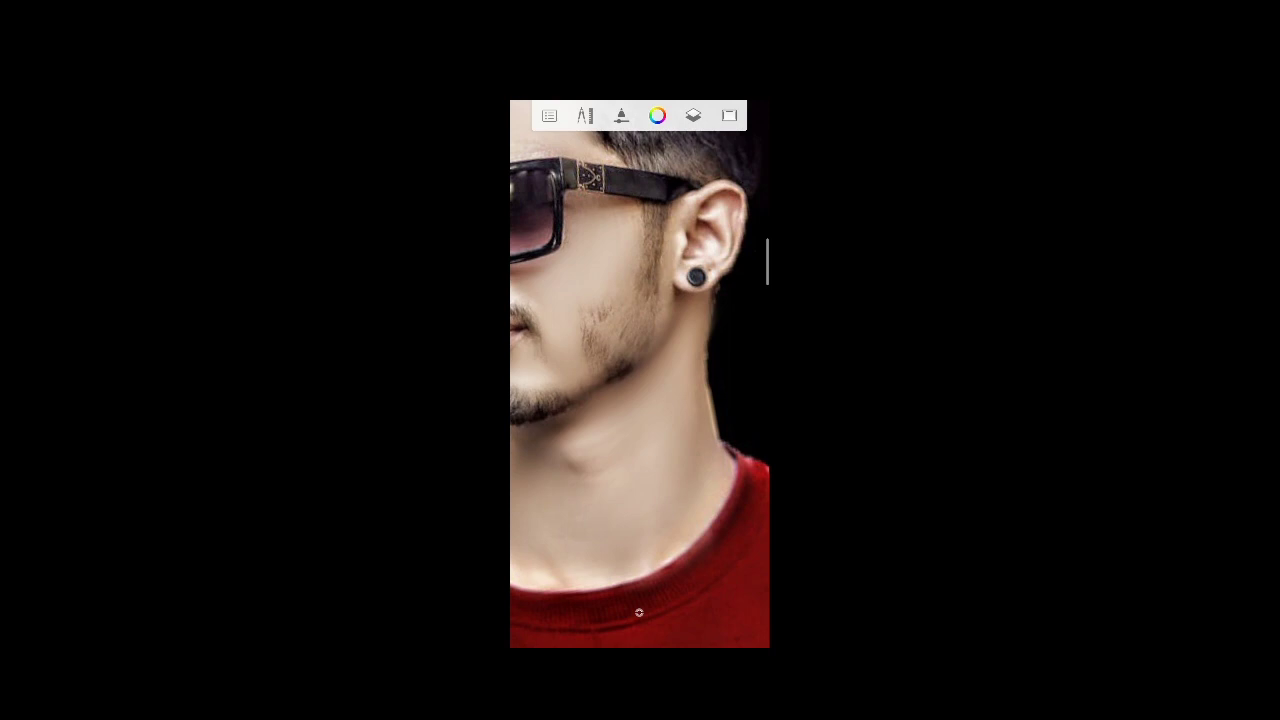
pyautogui.scroll(-5, 639, 612)
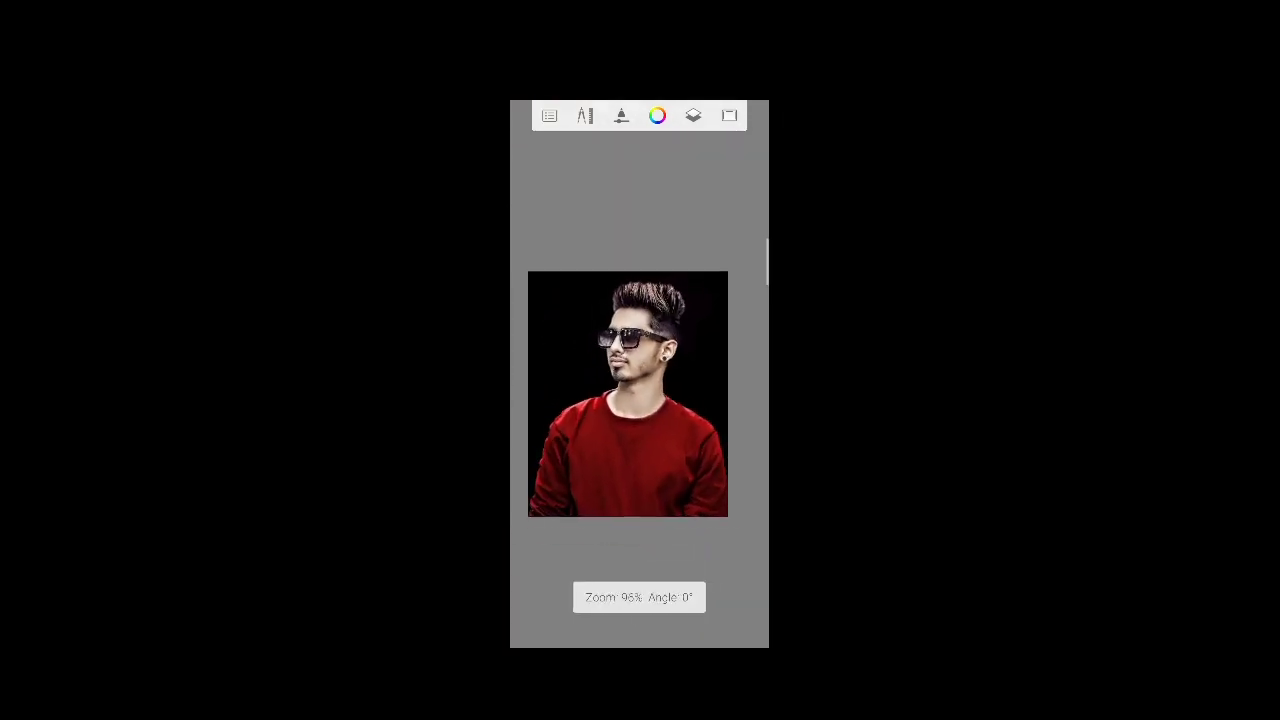
# - Set the smudge brush to size about 4, flow 54% and strength 40%
pyautogui.scroll(1, 639, 612)
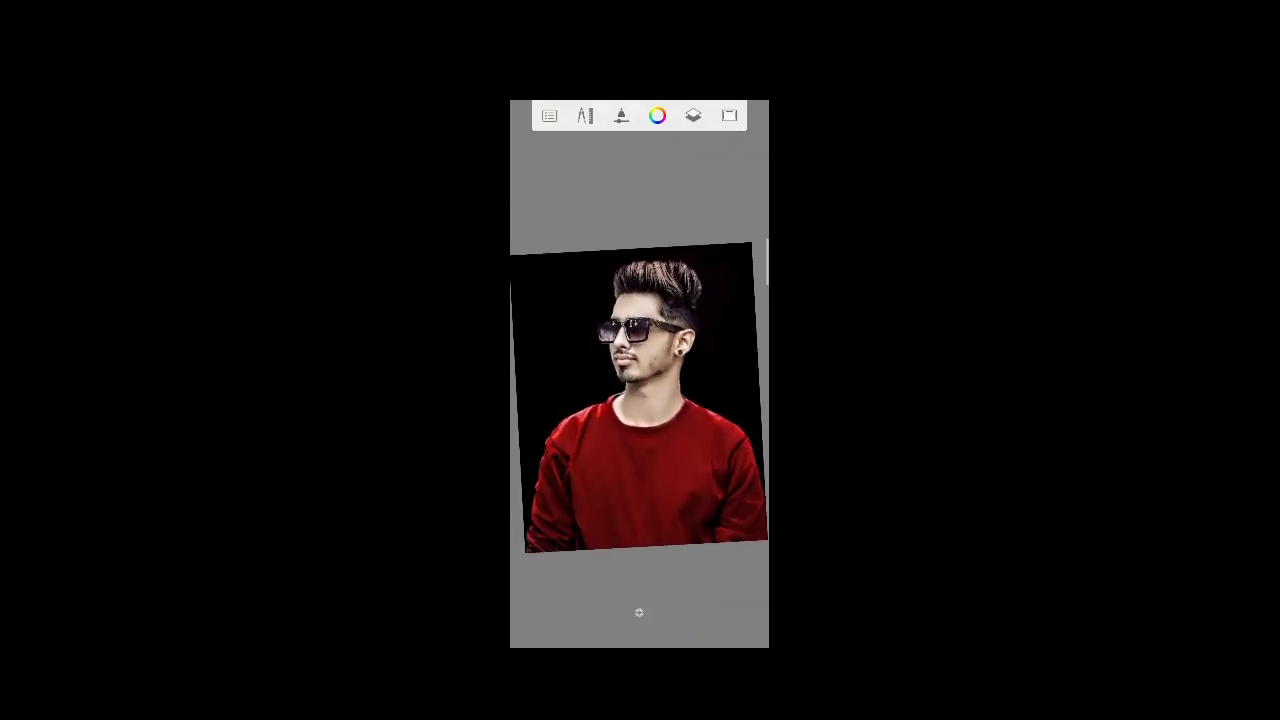
pyautogui.scroll(3, 639, 612)
pyautogui.scroll(3, 639, 612)
pyautogui.scroll(3, 639, 612)
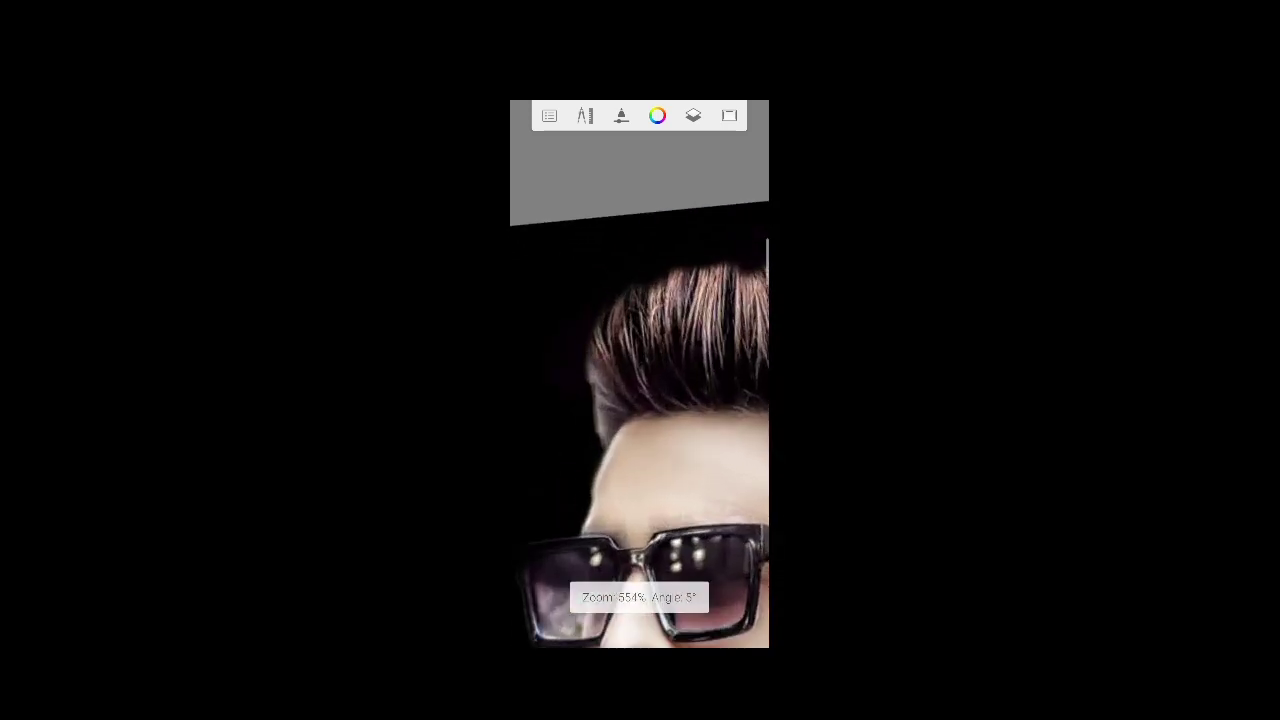
pyautogui.moveTo(587, 341); pyautogui.dragTo(558, 341)
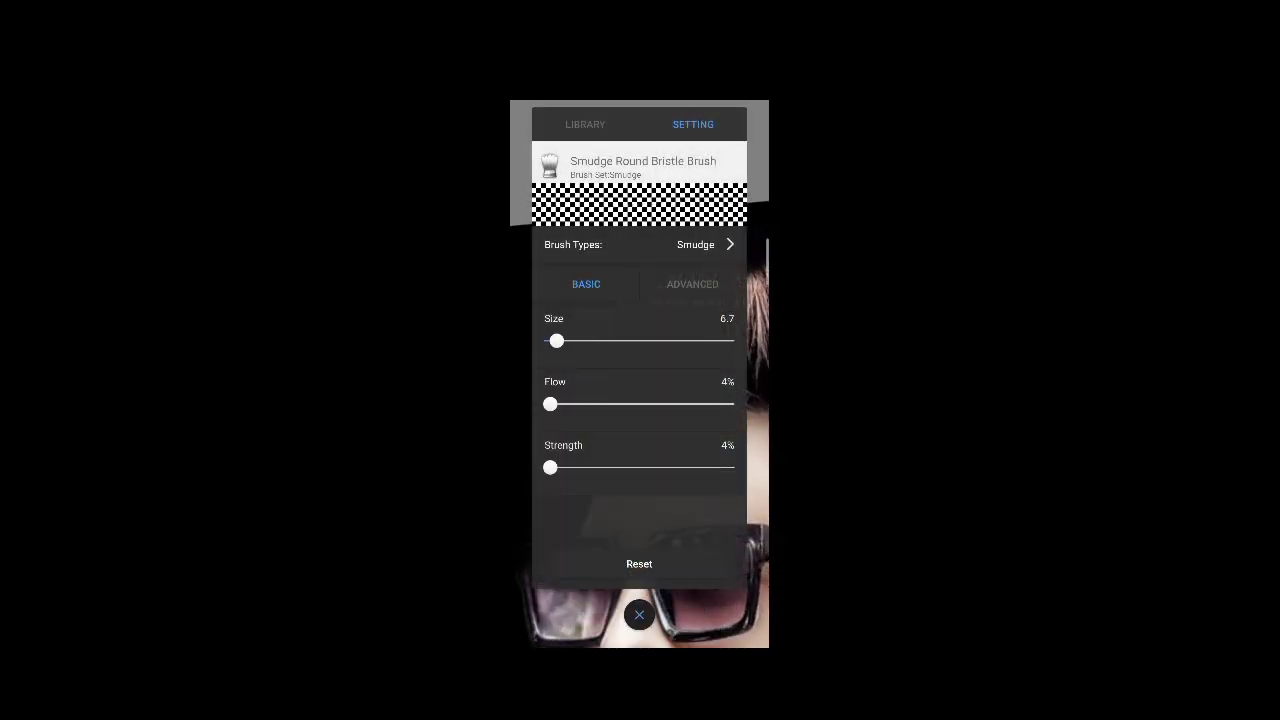
pyautogui.moveTo(550, 404); pyautogui.dragTo(646, 404)
pyautogui.moveTo(550, 467); pyautogui.dragTo(619, 467)
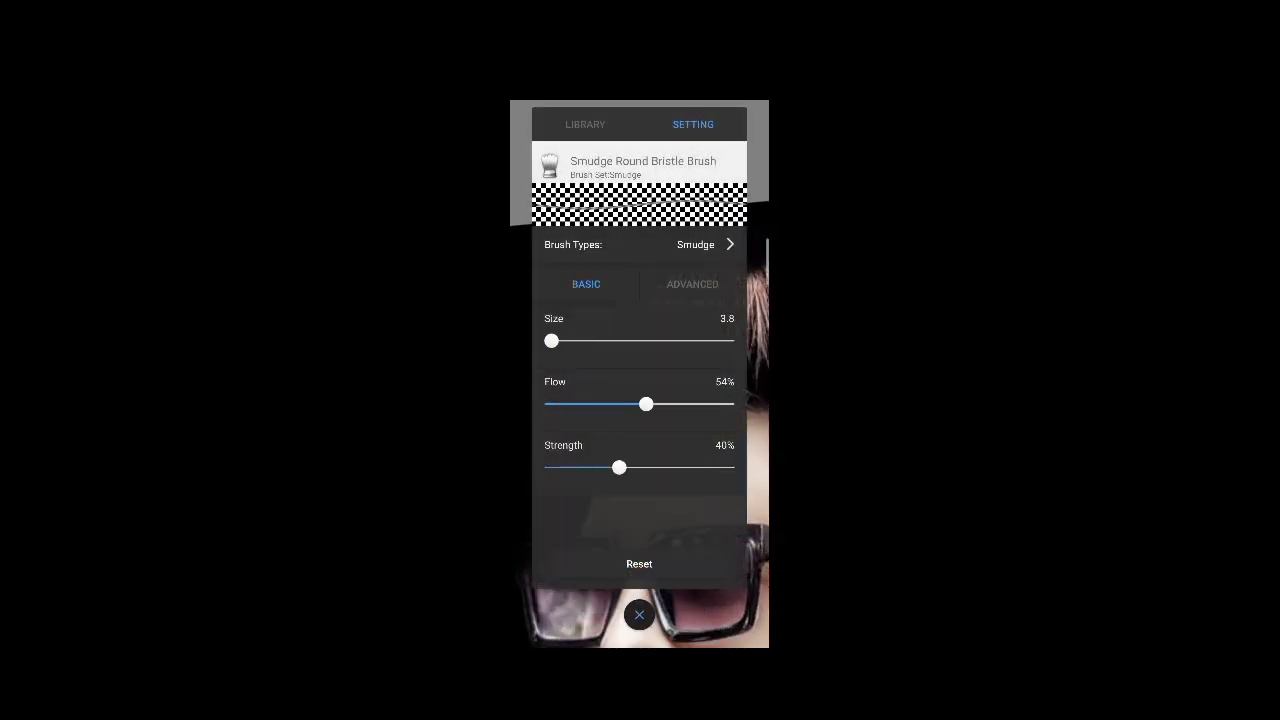
pyautogui.moveTo(551, 341)
pyautogui.mouseDown()
pyautogui.moveTo(620, 341)
pyautogui.moveTo(552, 341)
pyautogui.mouseUp()
pyautogui.click(639, 615)
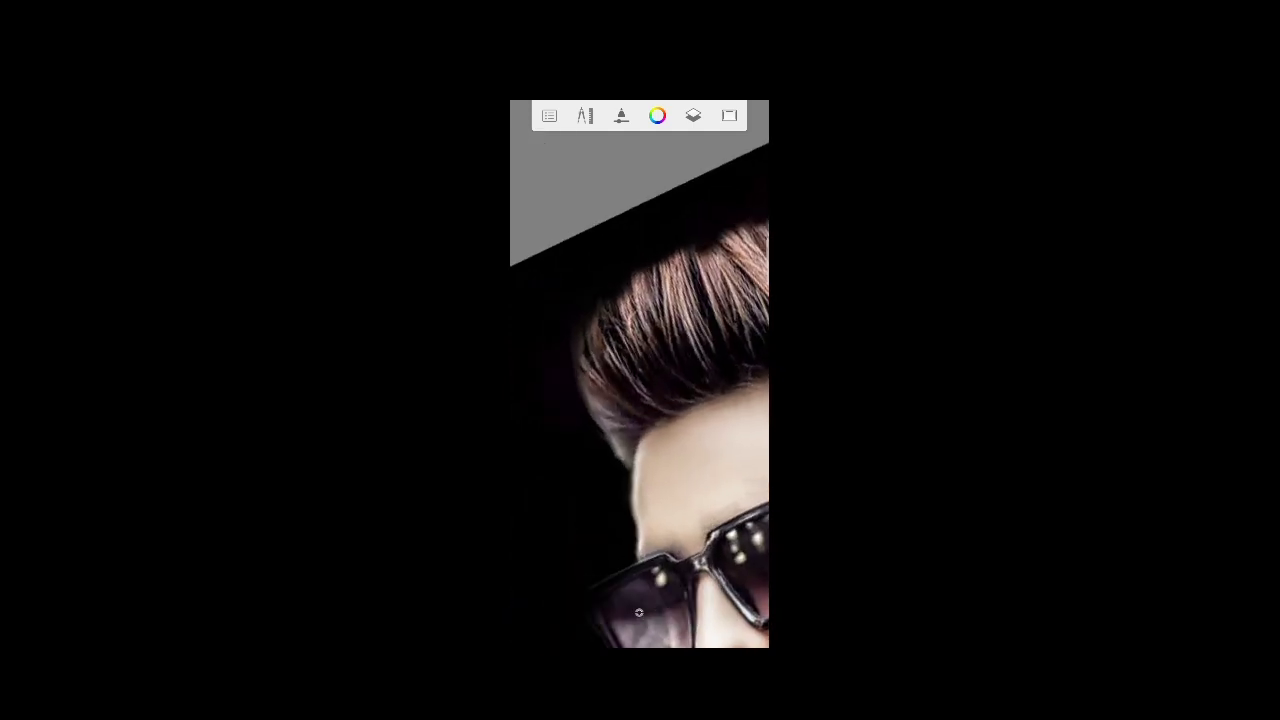
# - Lightly smudge the left edge of the hair
pyautogui.click(621, 115)
pyautogui.click(639, 614)
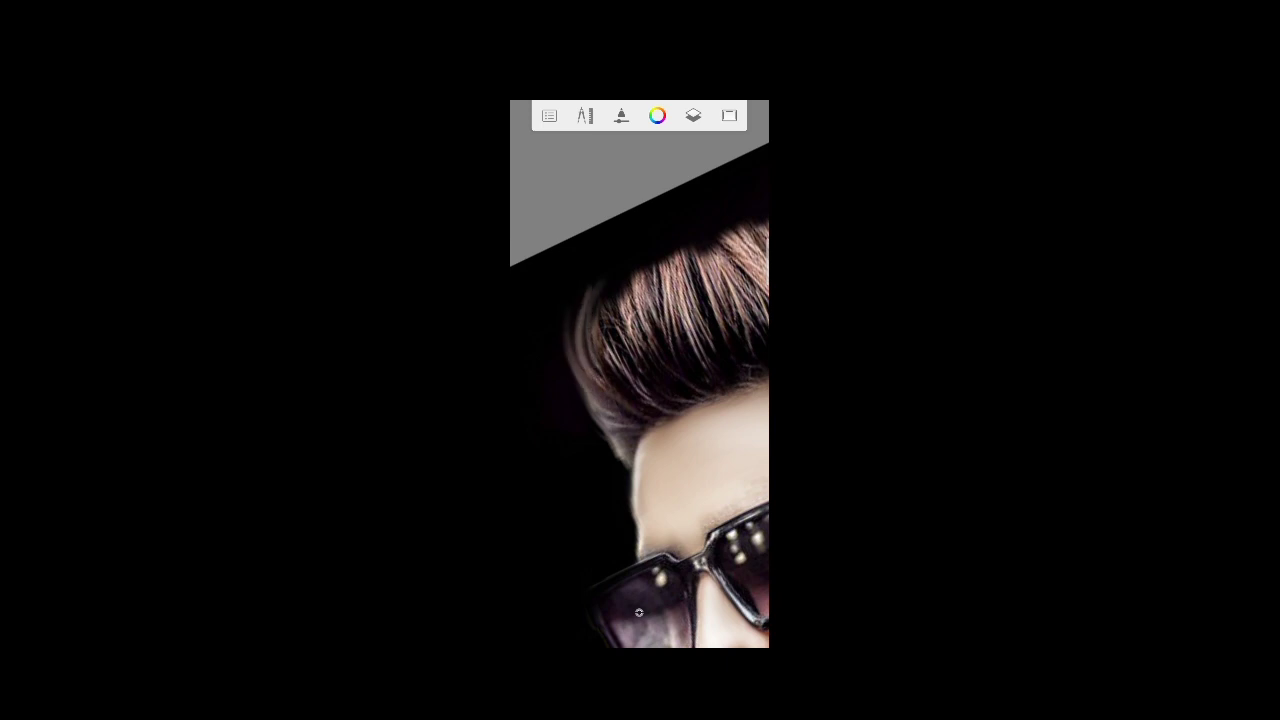
pyautogui.moveTo(605, 285); pyautogui.dragTo(610, 355)
pyautogui.scroll(-5, 639, 400)
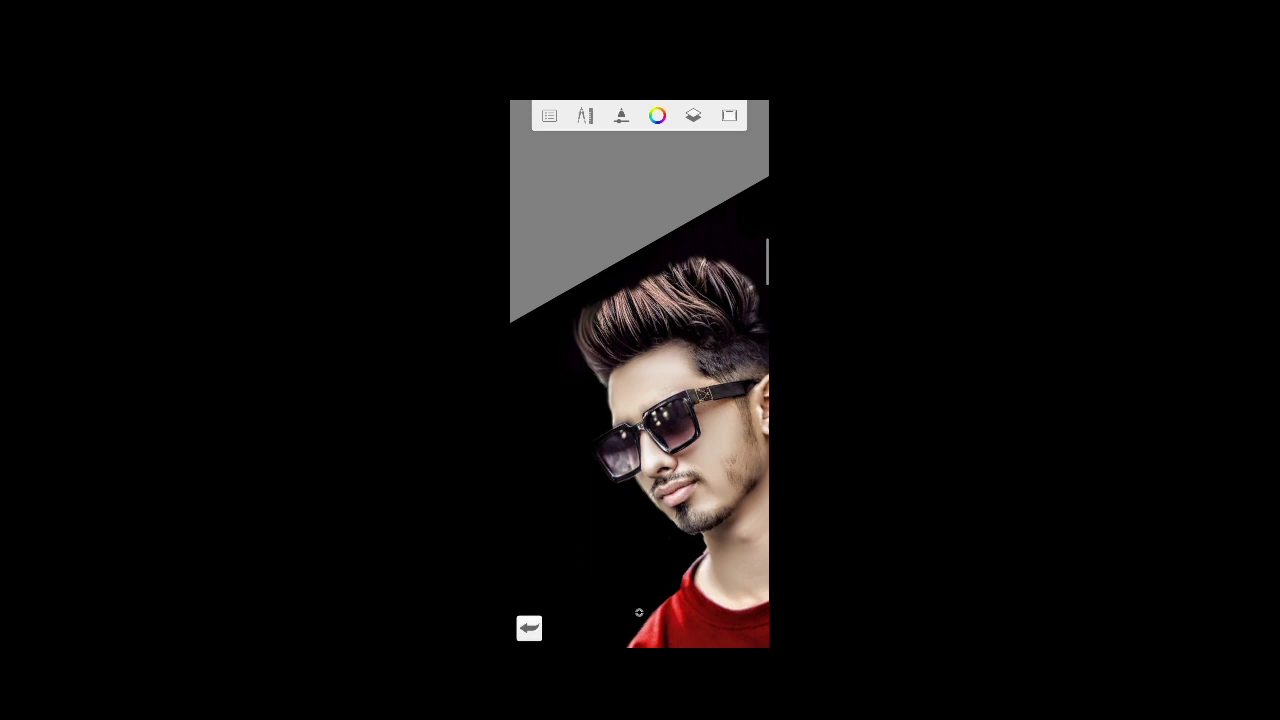
# - Undo the last stroke and smudge the hair's left contour outward
pyautogui.click(529, 628)
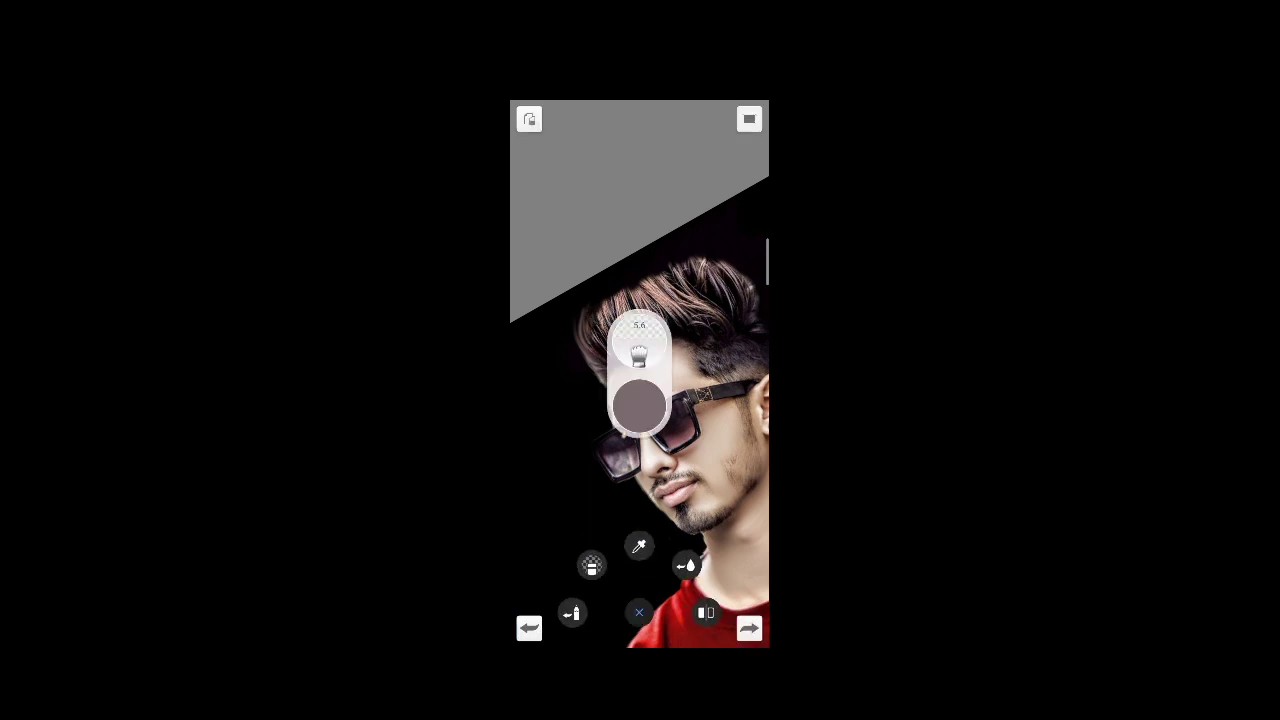
pyautogui.scroll(5, 639, 400)
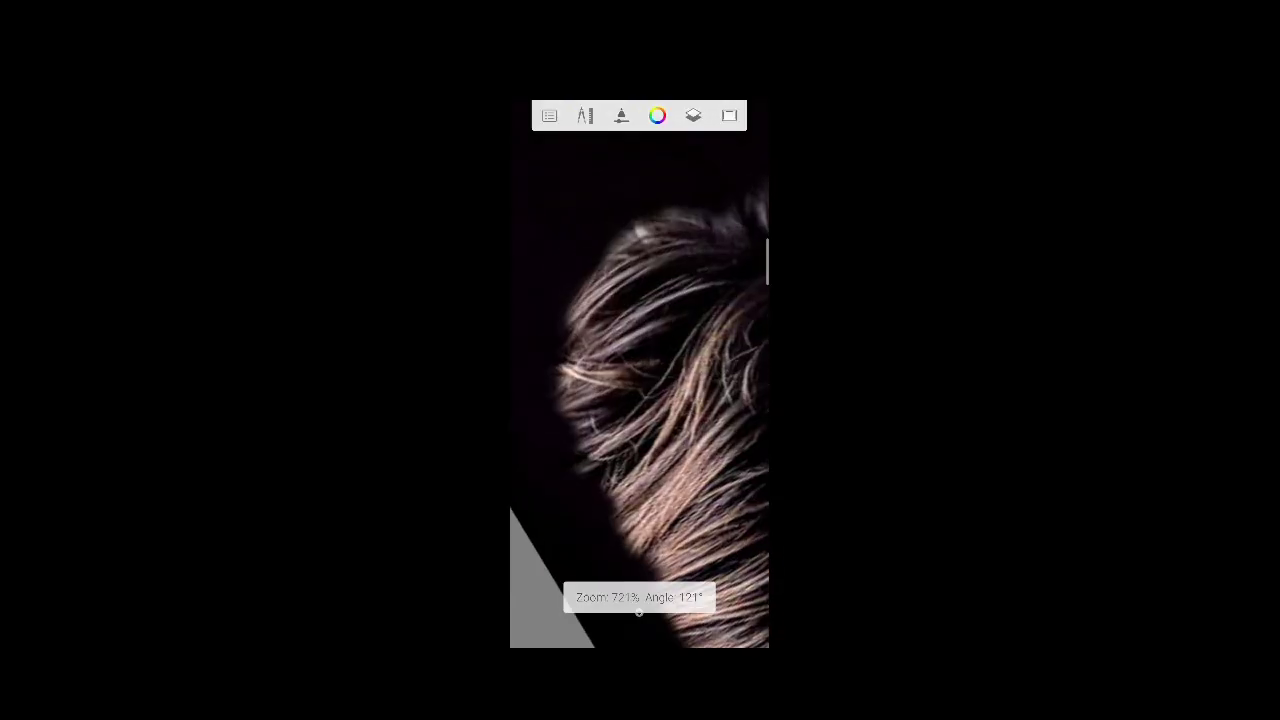
pyautogui.moveTo(640, 262)
pyautogui.mouseDown()
pyautogui.moveTo(552, 398)
pyautogui.moveTo(555, 370)
pyautogui.mouseUp()
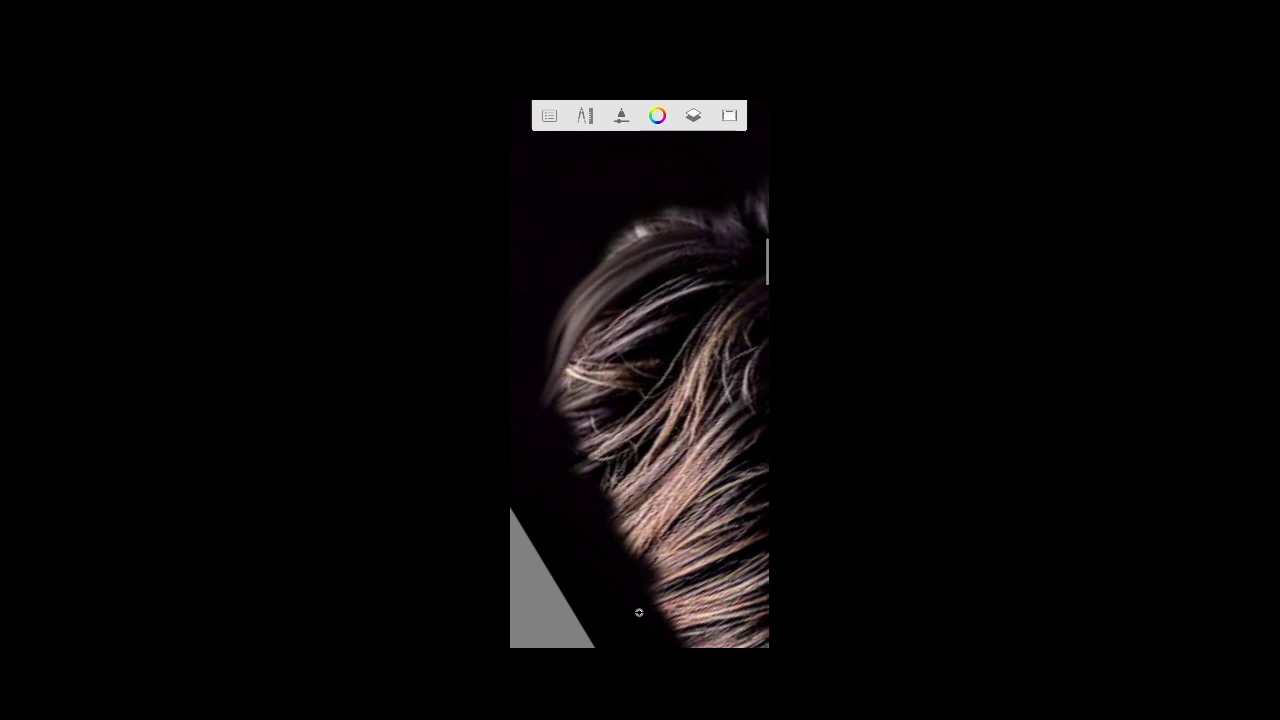
# - Set the smudge brush to flow 44%, strength 35% and size 2.6
pyautogui.click(639, 612)
pyautogui.moveTo(648, 404); pyautogui.dragTo(627, 404)
pyautogui.moveTo(620, 467); pyautogui.dragTo(610, 467)
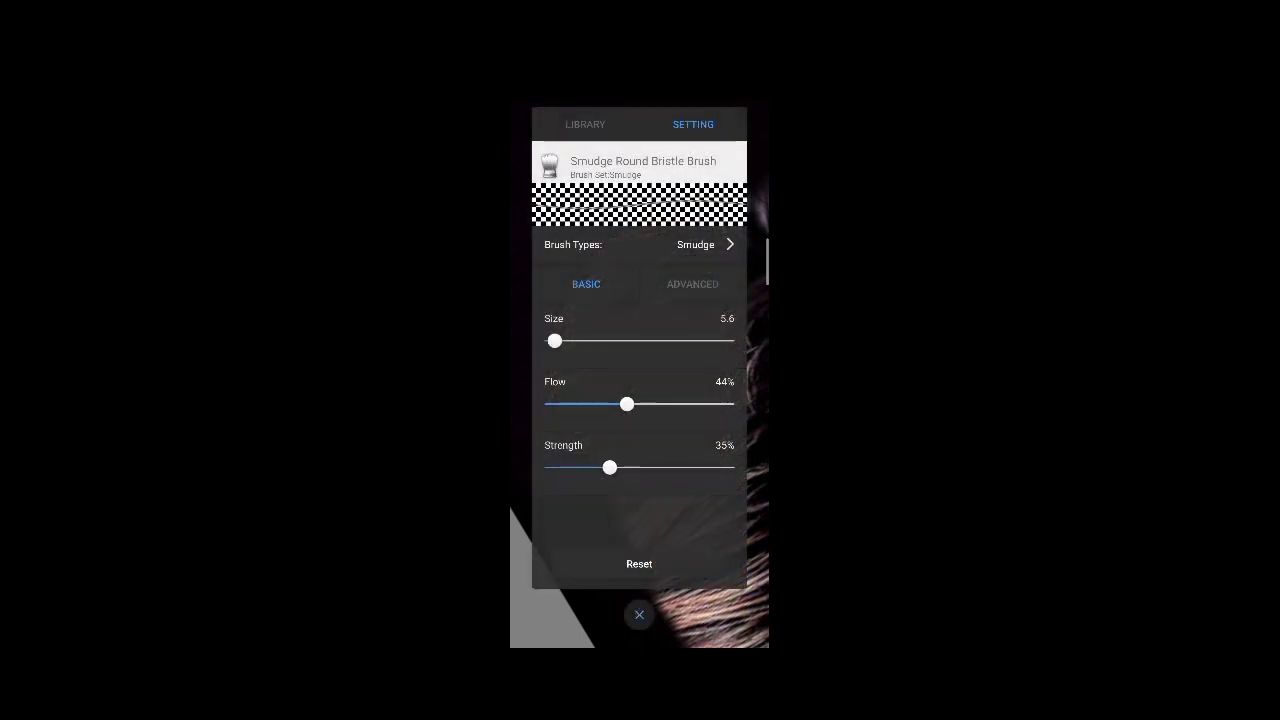
pyautogui.moveTo(555, 341)
pyautogui.mouseDown()
pyautogui.moveTo(571, 341)
pyautogui.moveTo(548, 341)
pyautogui.mouseUp()
pyautogui.click(639, 614)
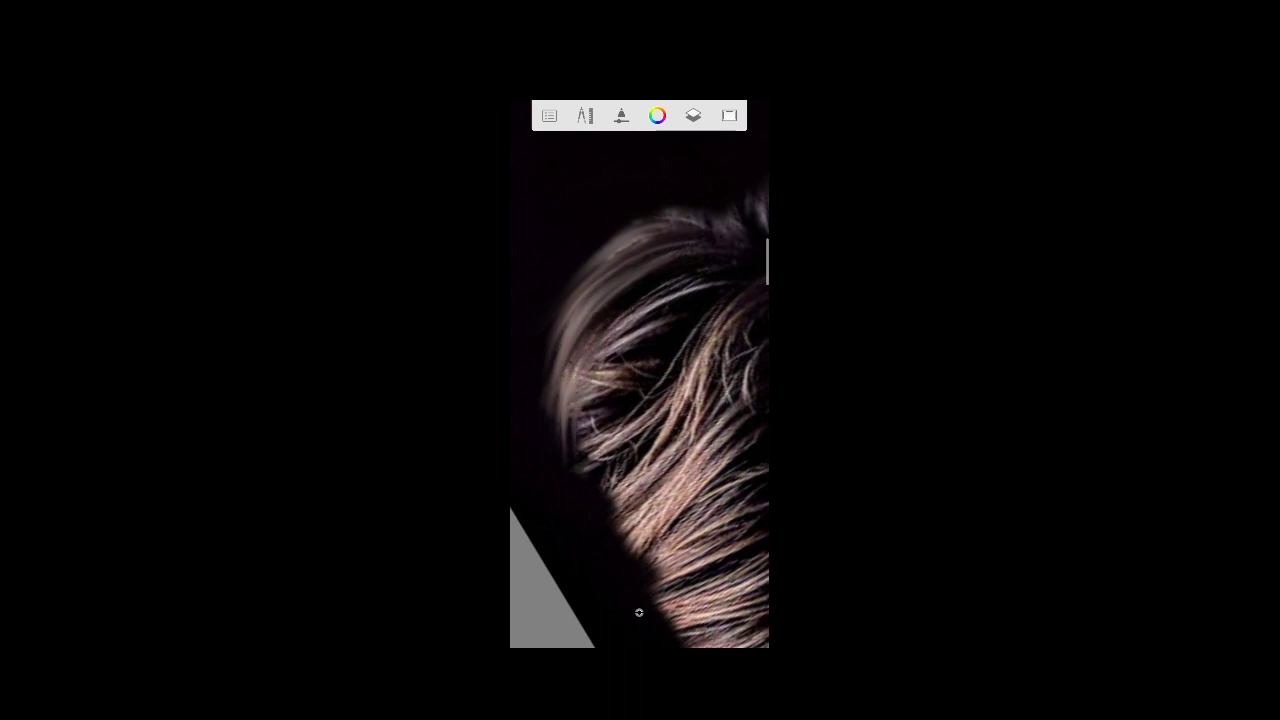
pyautogui.scroll(-3, 639, 612)
pyautogui.scroll(-2, 639, 612)
pyautogui.scroll(-1, 639, 612)
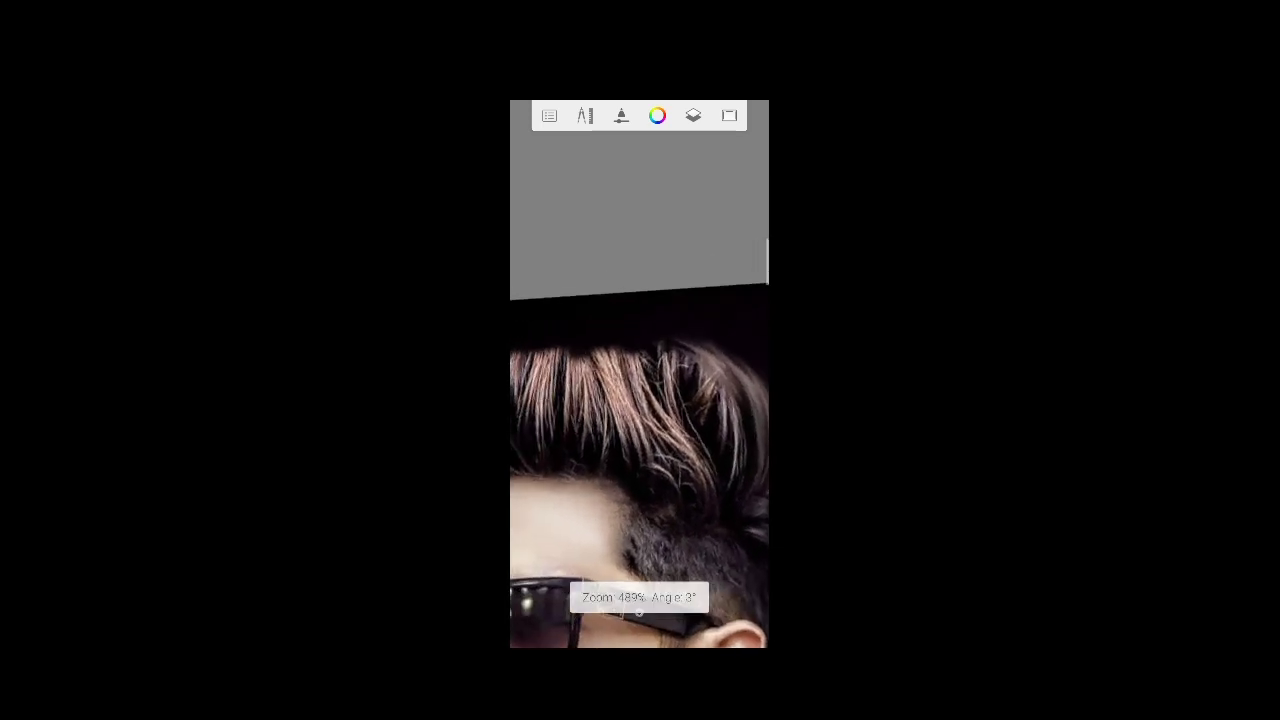
pyautogui.scroll(-1, 639, 612)
pyautogui.scroll(3, 639, 612)
pyautogui.scroll(2, 639, 612)
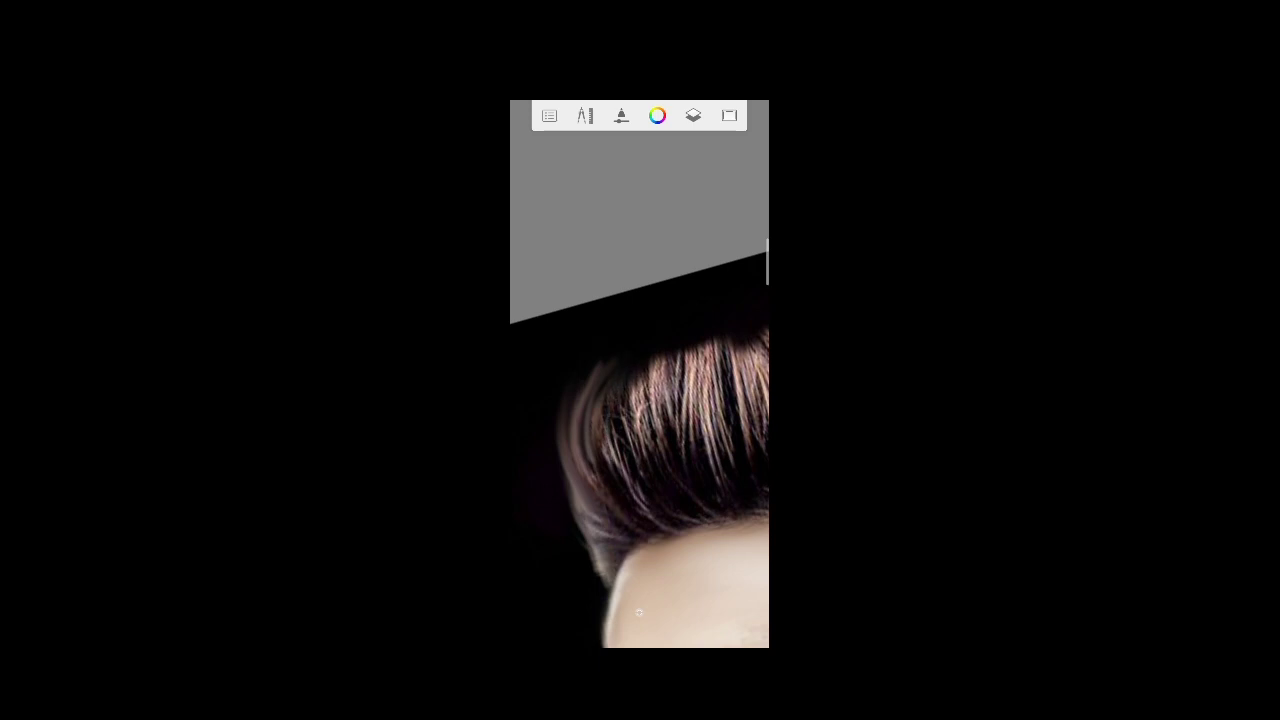
# - Enlarge the brush to 4.7 and smudge thin streaks into the hair behind the ear
pyautogui.click(639, 612)
pyautogui.moveTo(549, 341); pyautogui.dragTo(553, 341)
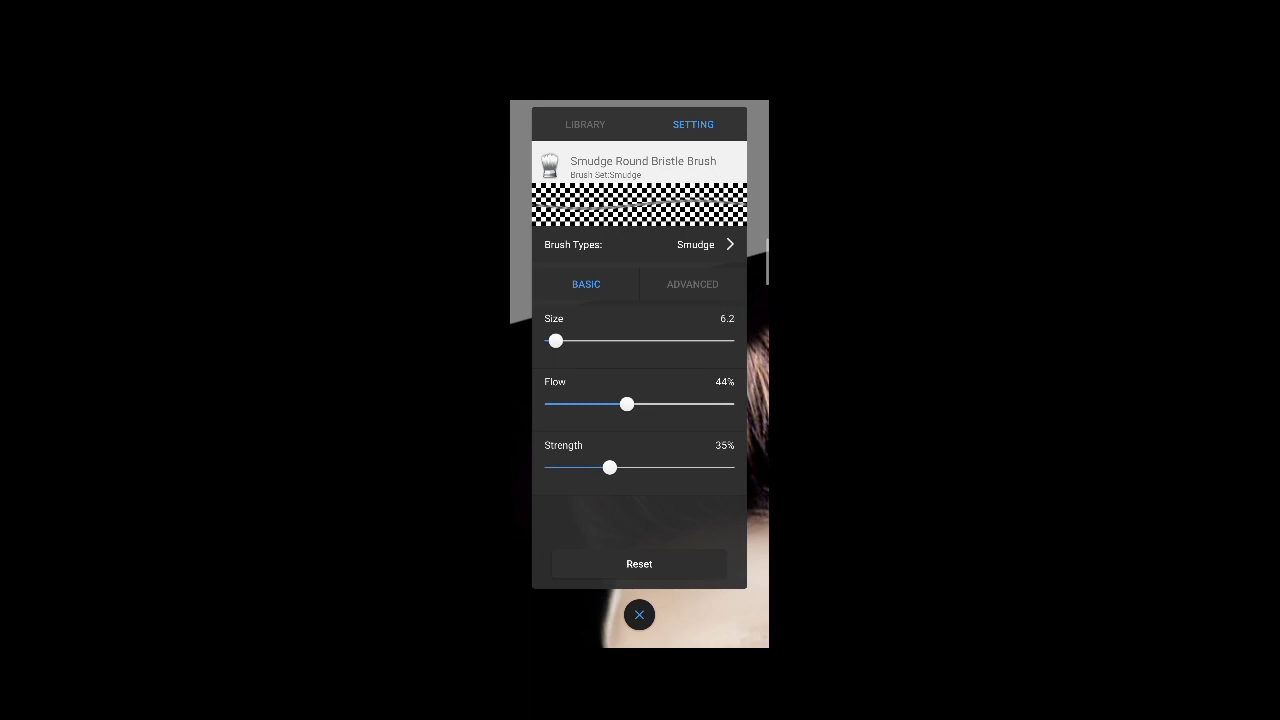
pyautogui.click(639, 614)
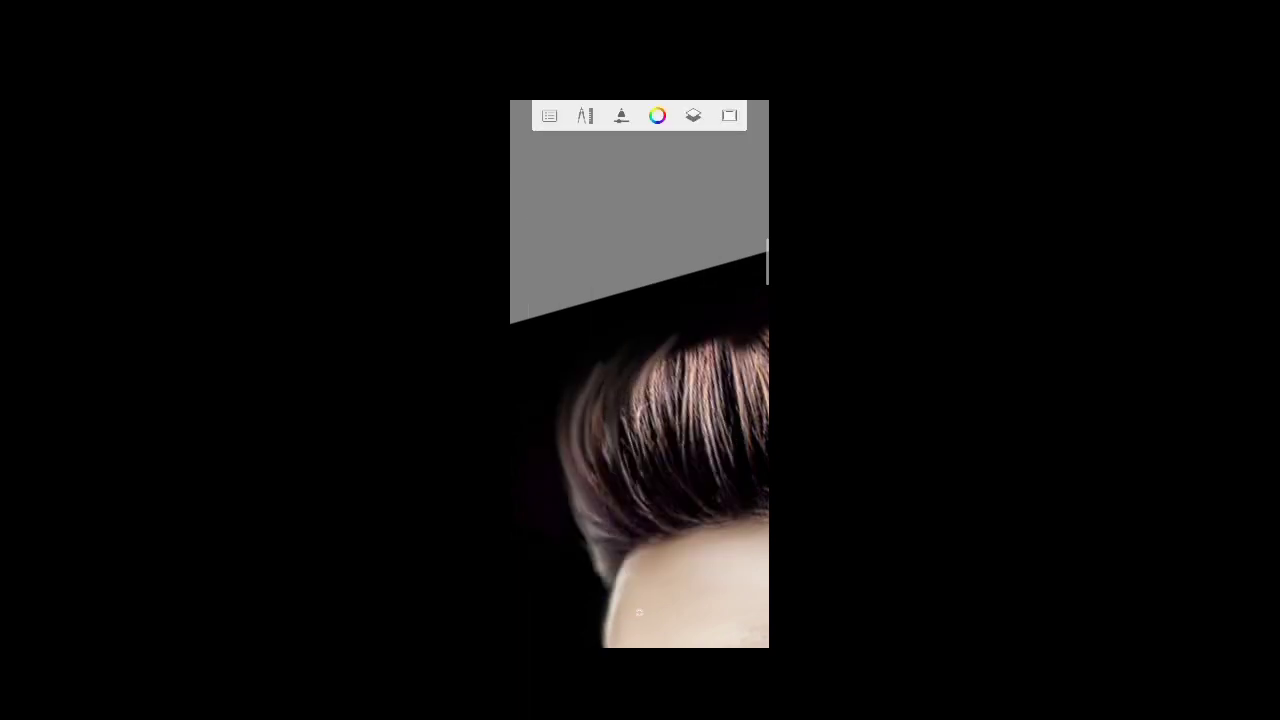
pyautogui.moveTo(609, 472); pyautogui.dragTo(611, 390)
pyautogui.moveTo(641, 458)
pyautogui.mouseDown()
pyautogui.moveTo(655, 345)
pyautogui.moveTo(680, 362)
pyautogui.moveTo(640, 380)
pyautogui.mouseUp()
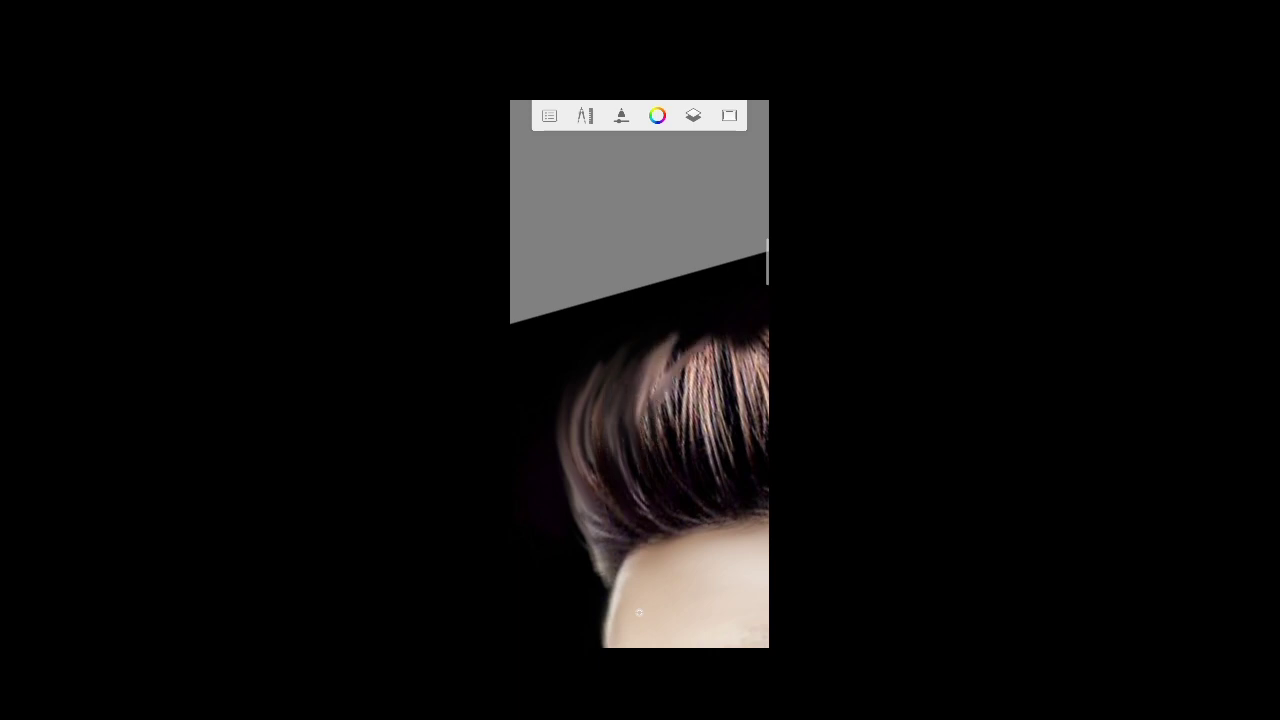
pyautogui.moveTo(639, 612); pyautogui.dragTo(640, 500)
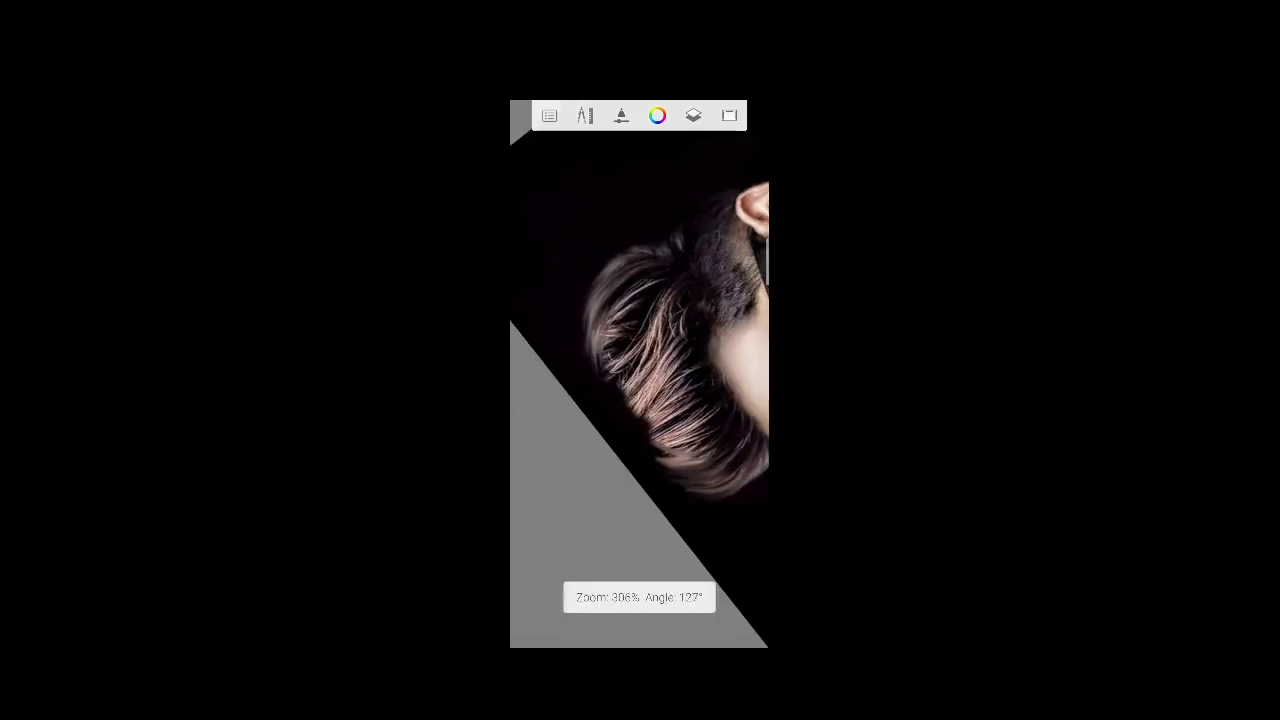
pyautogui.moveTo(620, 388); pyautogui.dragTo(634, 256)
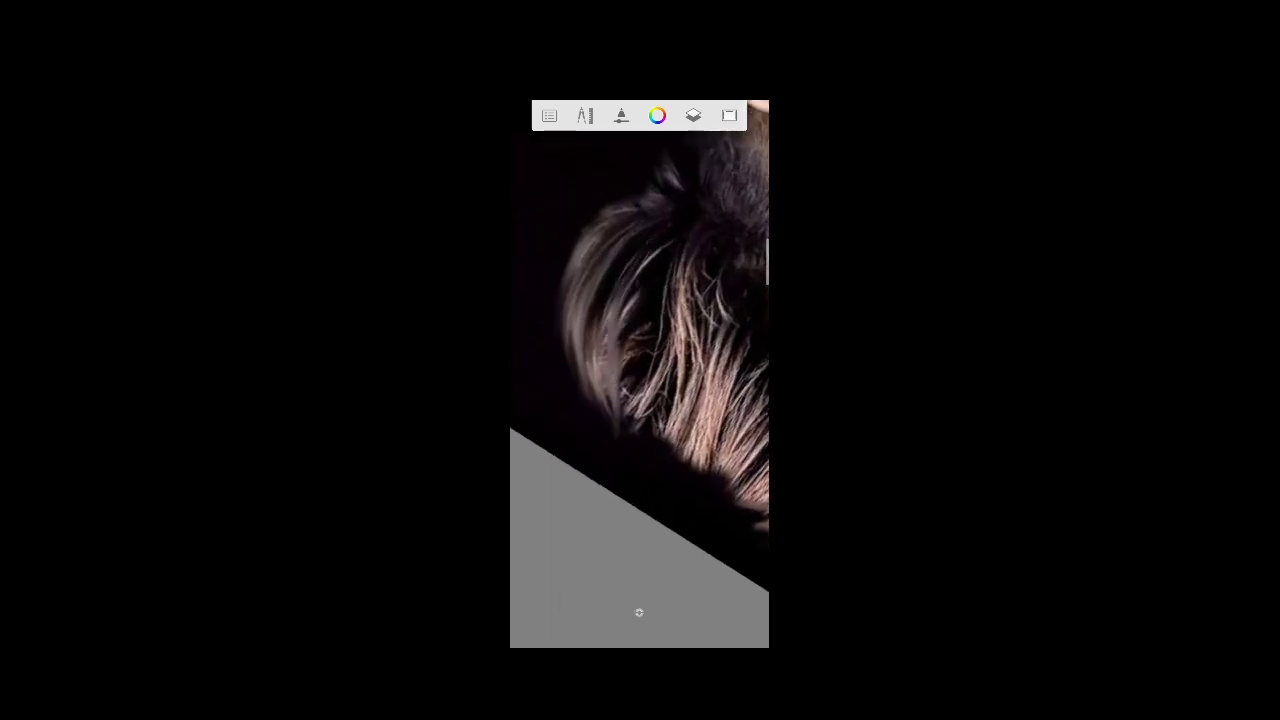
pyautogui.moveTo(622, 428)
pyautogui.mouseDown()
pyautogui.moveTo(604, 296)
pyautogui.moveTo(664, 372)
pyautogui.mouseUp()
pyautogui.moveTo(640, 420)
pyautogui.mouseDown()
pyautogui.moveTo(624, 290)
pyautogui.moveTo(642, 396)
pyautogui.mouseUp()
pyautogui.moveTo(639, 612)
pyautogui.mouseDown()
pyautogui.moveTo(639, 560)
pyautogui.moveTo(639, 611)
pyautogui.mouseUp()
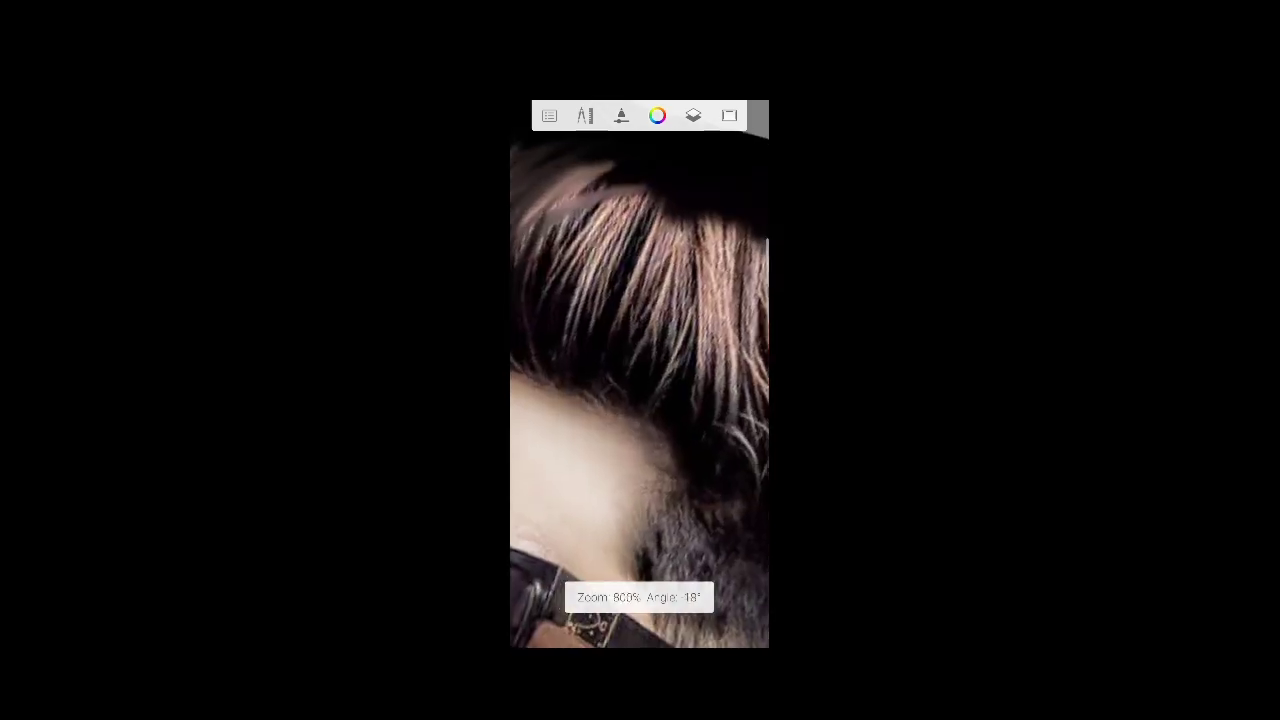
# - Smudge the strands near the top of the hair into soft curved streaks
pyautogui.moveTo(639, 560); pyautogui.dragTo(639, 611)
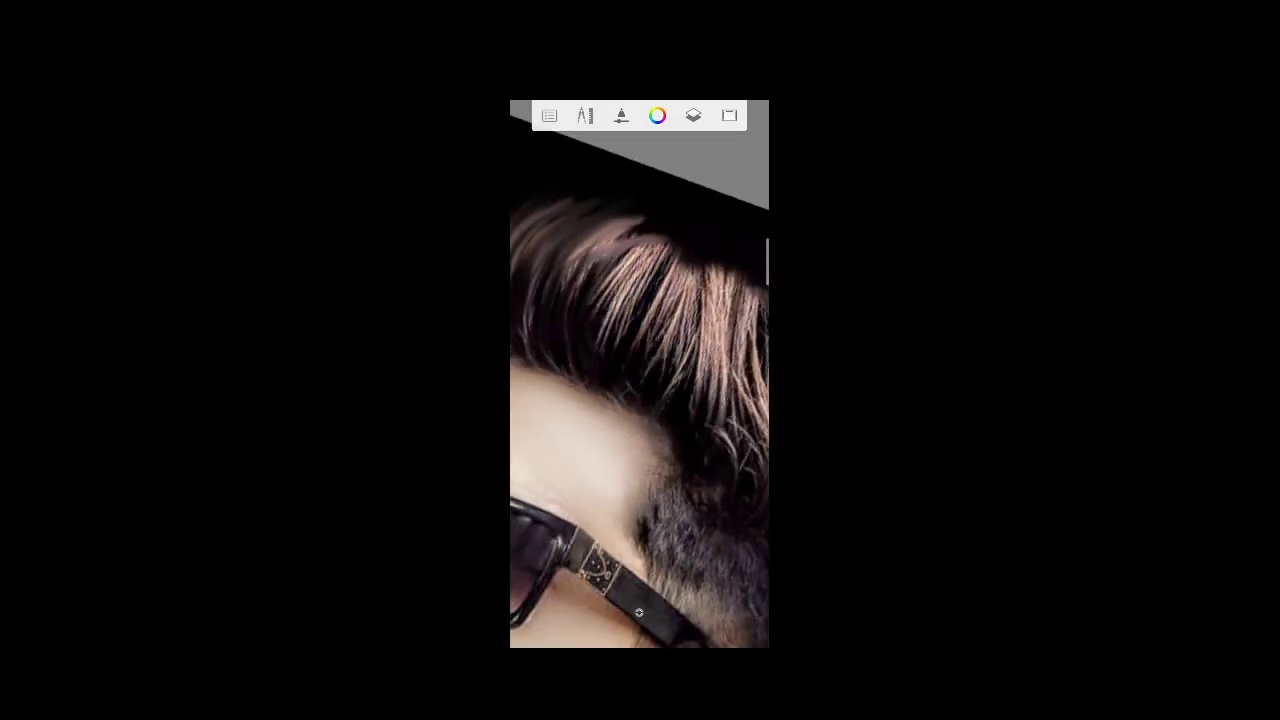
pyautogui.moveTo(688, 226); pyautogui.dragTo(600, 304)
pyautogui.moveTo(670, 258); pyautogui.dragTo(596, 350)
pyautogui.moveTo(712, 250); pyautogui.dragTo(604, 340)
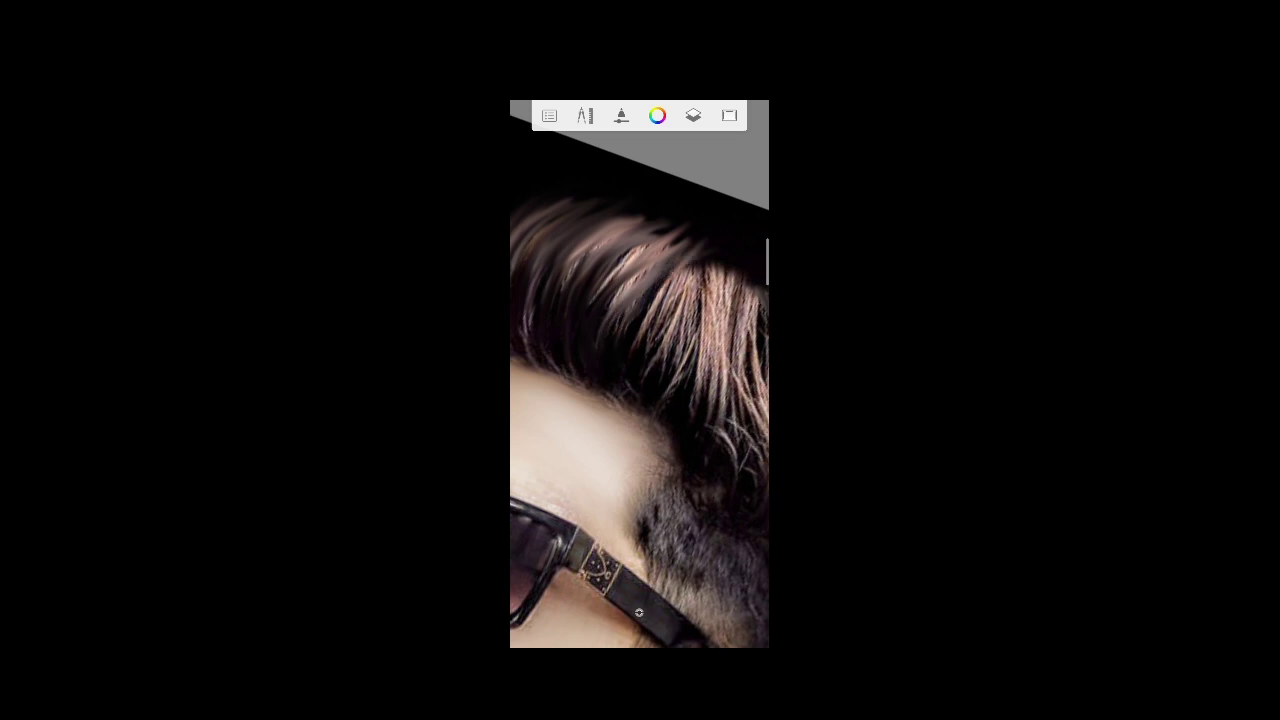
pyautogui.scroll(-3, 639, 612)
pyautogui.scroll(3, 639, 612)
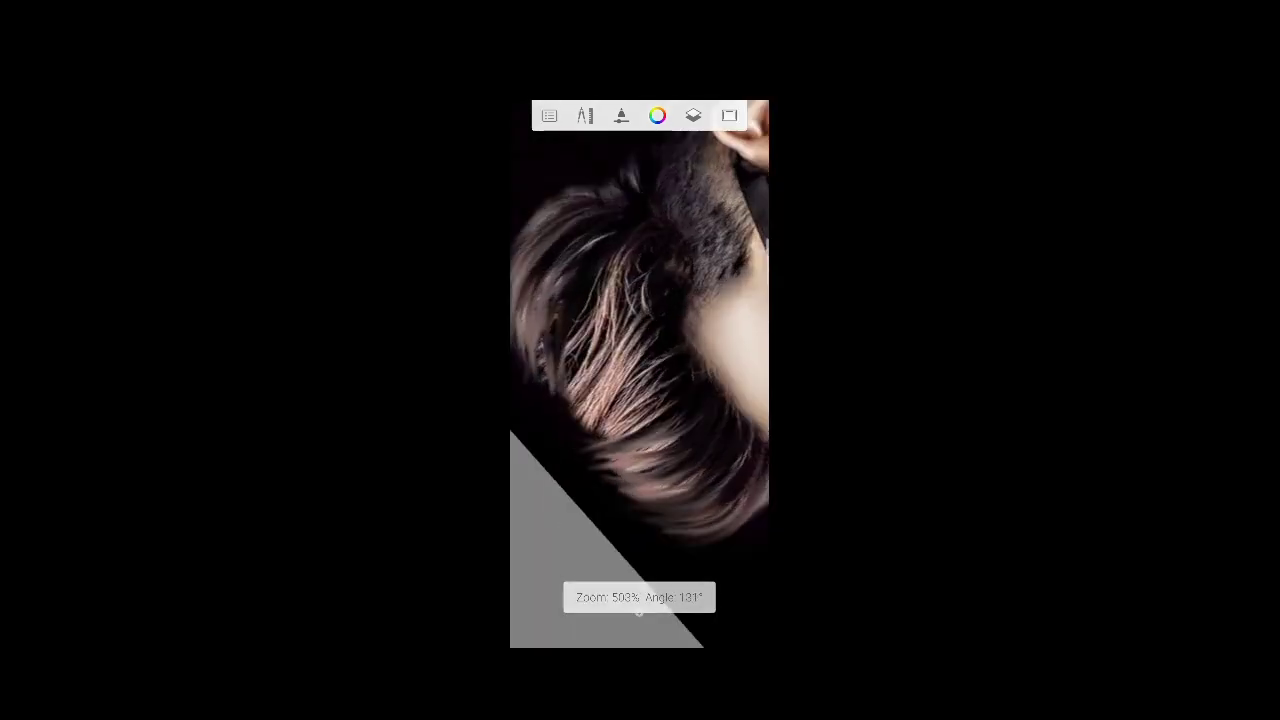
pyautogui.moveTo(642, 276)
pyautogui.mouseDown()
pyautogui.moveTo(574, 405)
pyautogui.moveTo(588, 414)
pyautogui.moveTo(584, 384)
pyautogui.mouseUp()
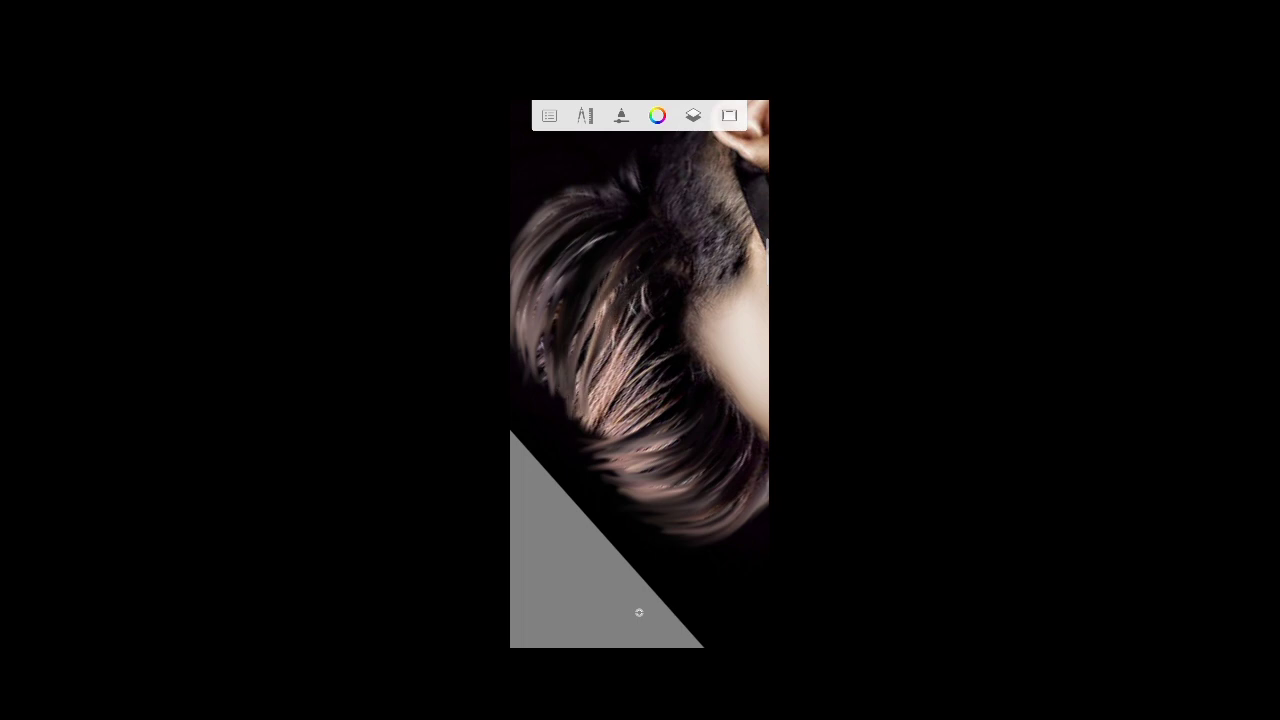
pyautogui.scroll(-2, 639, 612)
pyautogui.scroll(-2, 639, 612)
pyautogui.scroll(-2, 639, 612)
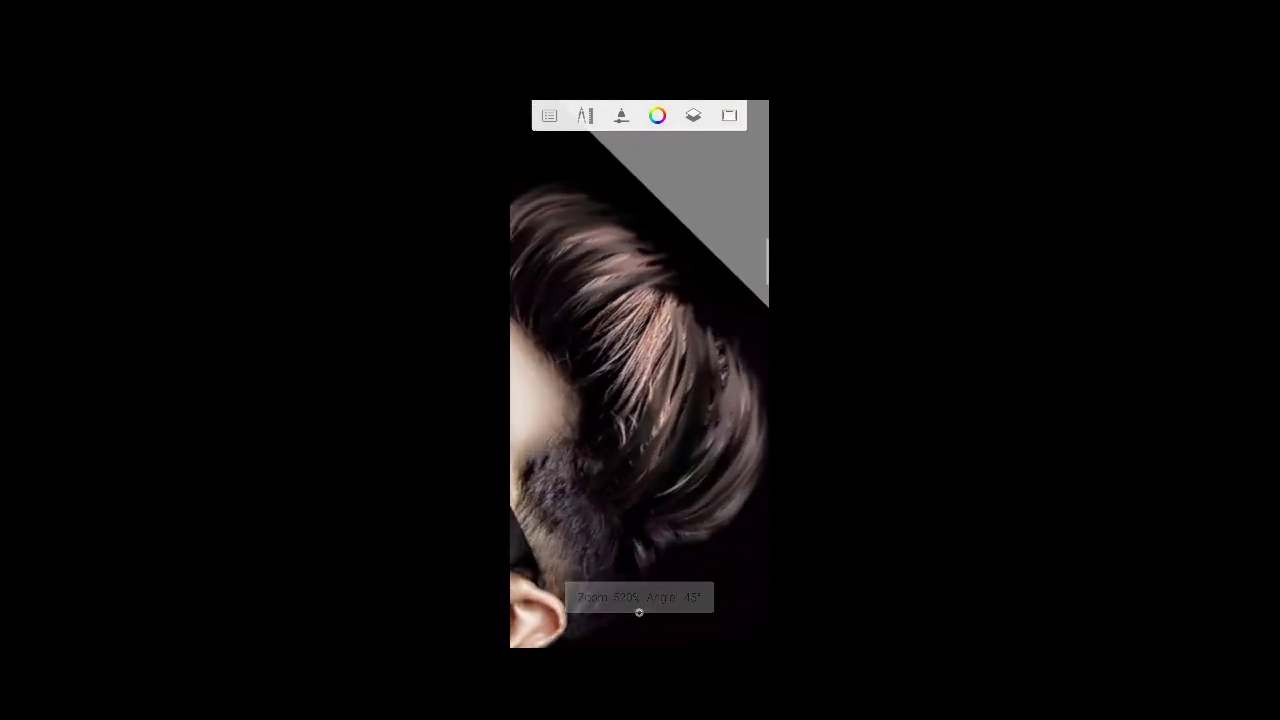
pyautogui.moveTo(670, 285)
pyautogui.mouseDown()
pyautogui.moveTo(610, 312)
pyautogui.moveTo(600, 370)
pyautogui.mouseUp()
pyautogui.moveTo(660, 308)
pyautogui.mouseDown()
pyautogui.moveTo(610, 375)
pyautogui.moveTo(626, 446)
pyautogui.mouseUp()
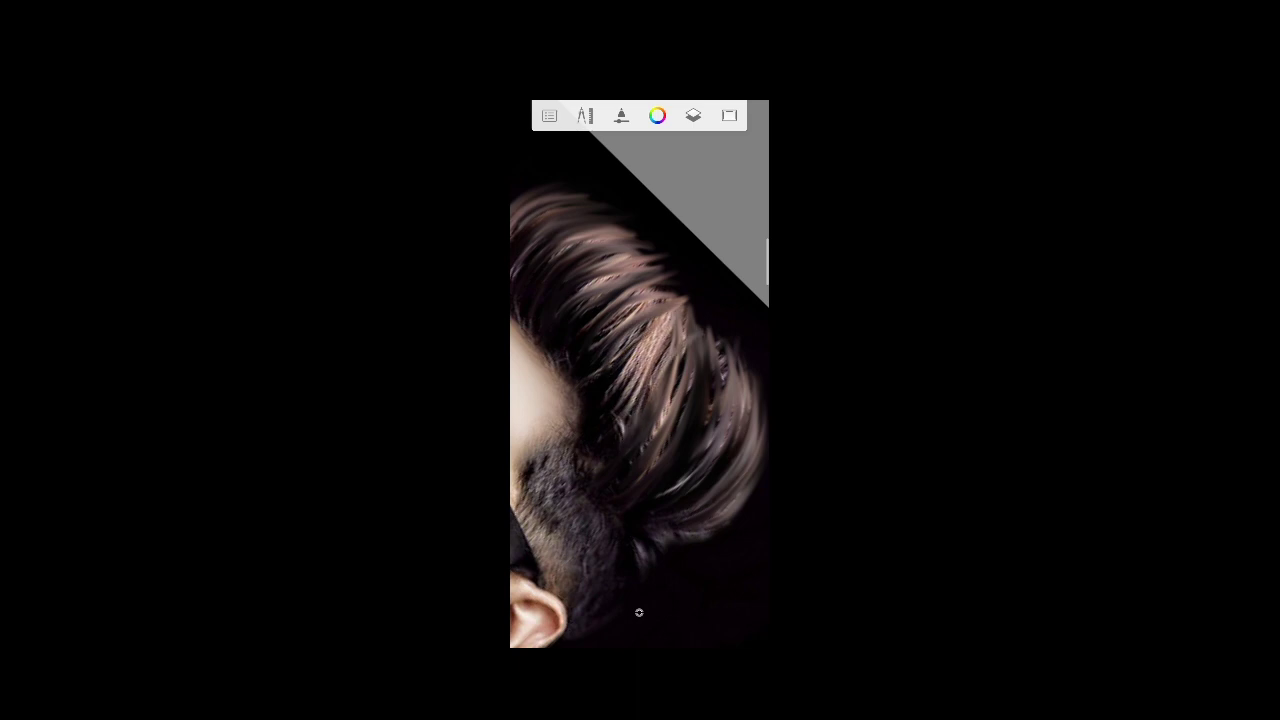
# - Bring up the quick brush menu and dismiss it
pyautogui.click(639, 612)
pyautogui.click(639, 612)
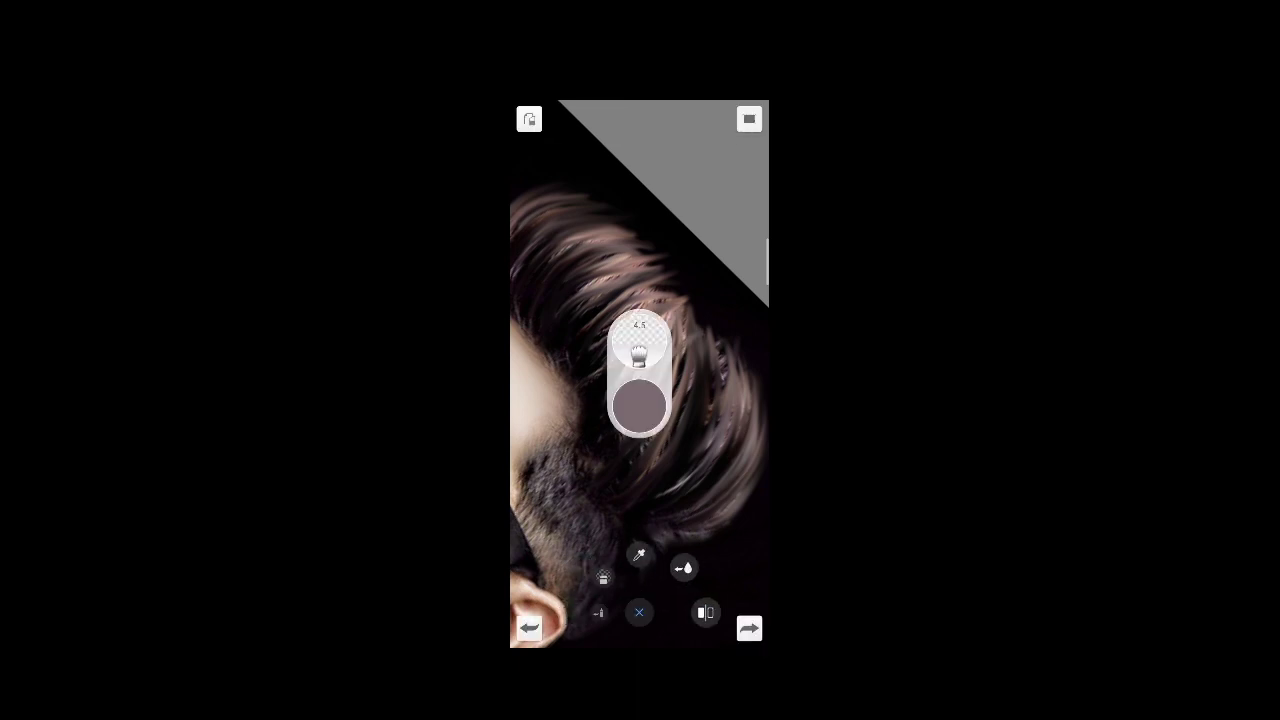
pyautogui.click(639, 612)
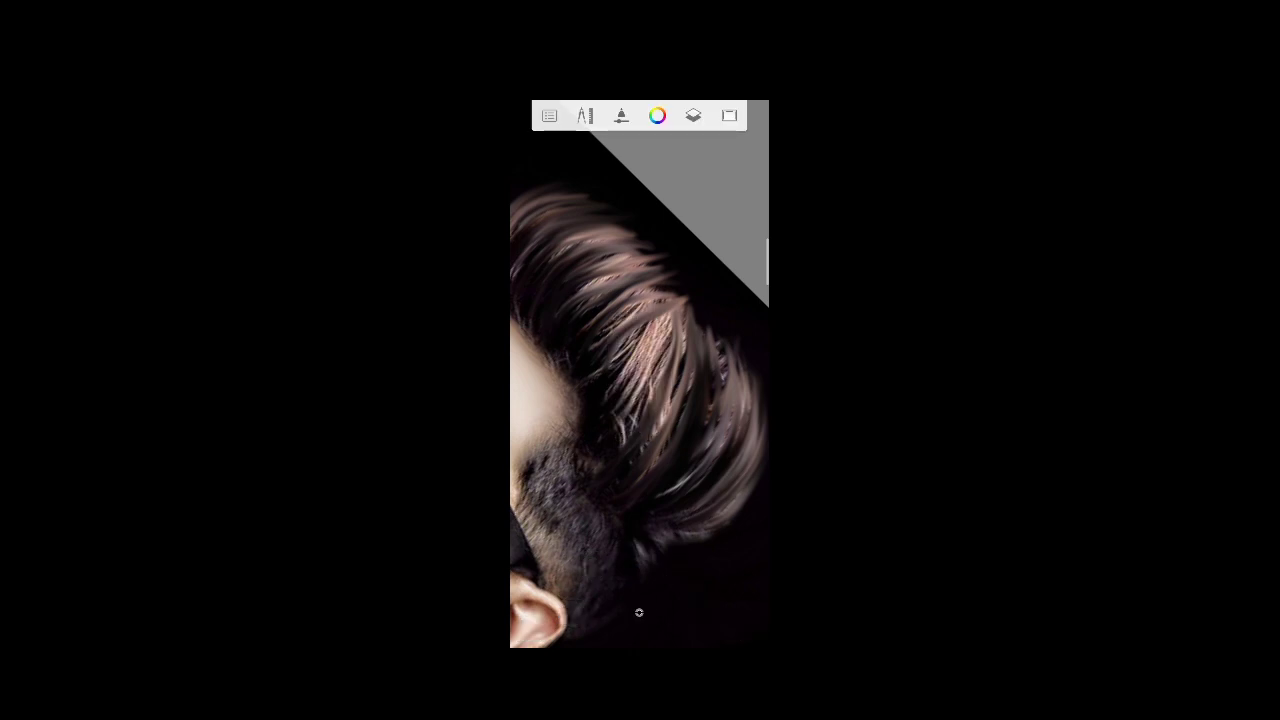
pyautogui.scroll(3, 639, 612)
pyautogui.scroll(-2, 639, 612)
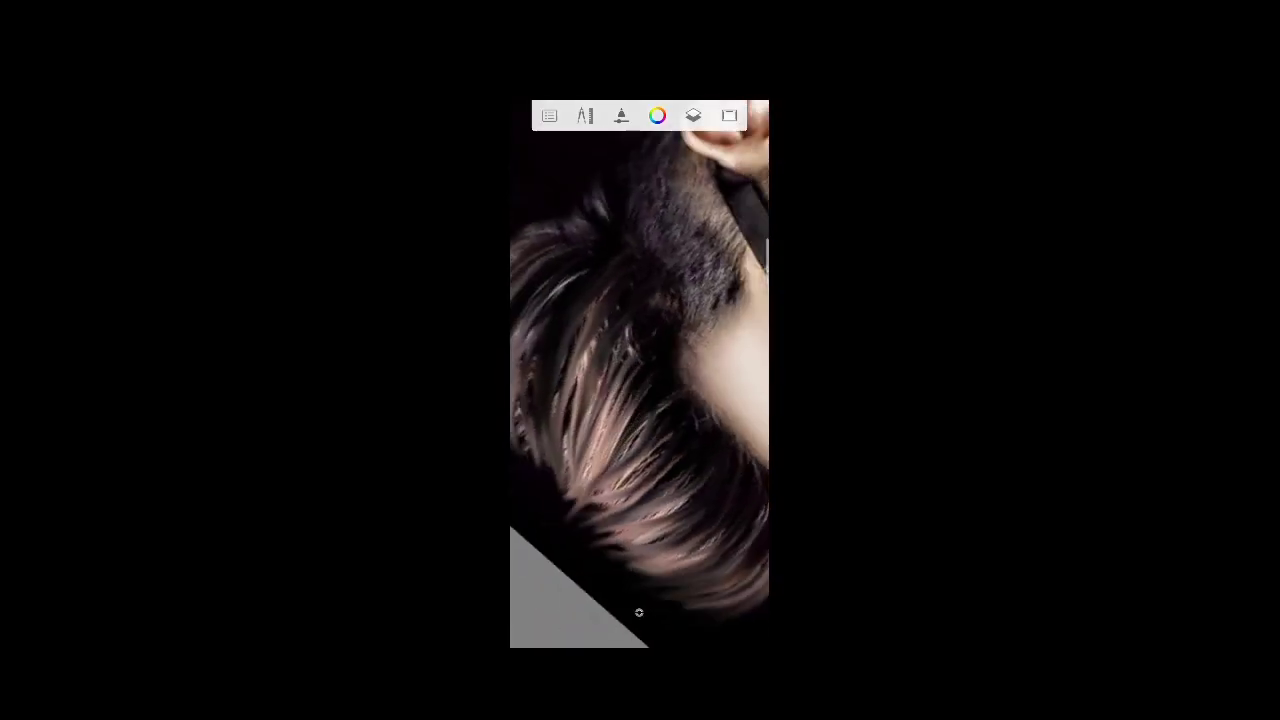
# - Smudge the top of the quiff into smooth, glossy painted strands, zooming in and out as needed
pyautogui.scroll(-2, 639, 612)
pyautogui.scroll(-2, 639, 612)
pyautogui.scroll(-2, 639, 612)
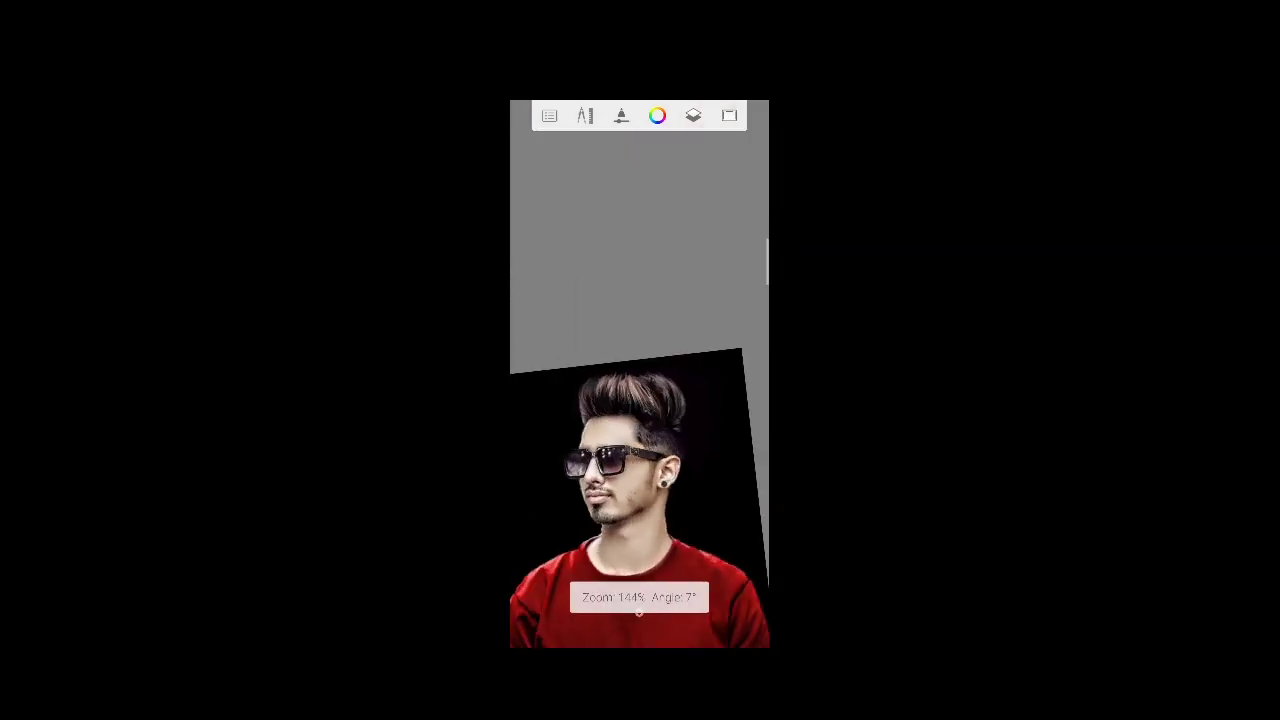
pyautogui.scroll(-1, 639, 612)
pyautogui.scroll(2, 639, 612)
pyautogui.scroll(2, 639, 612)
pyautogui.scroll(2, 639, 612)
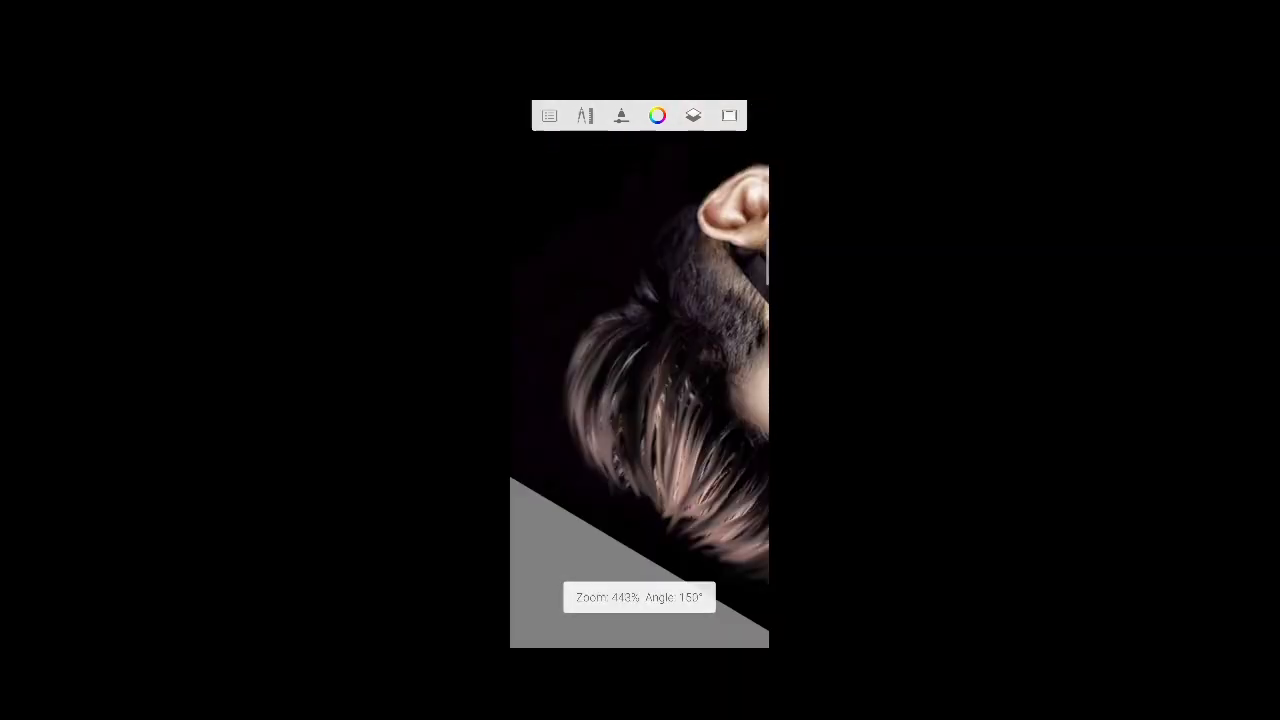
pyautogui.scroll(1, 639, 612)
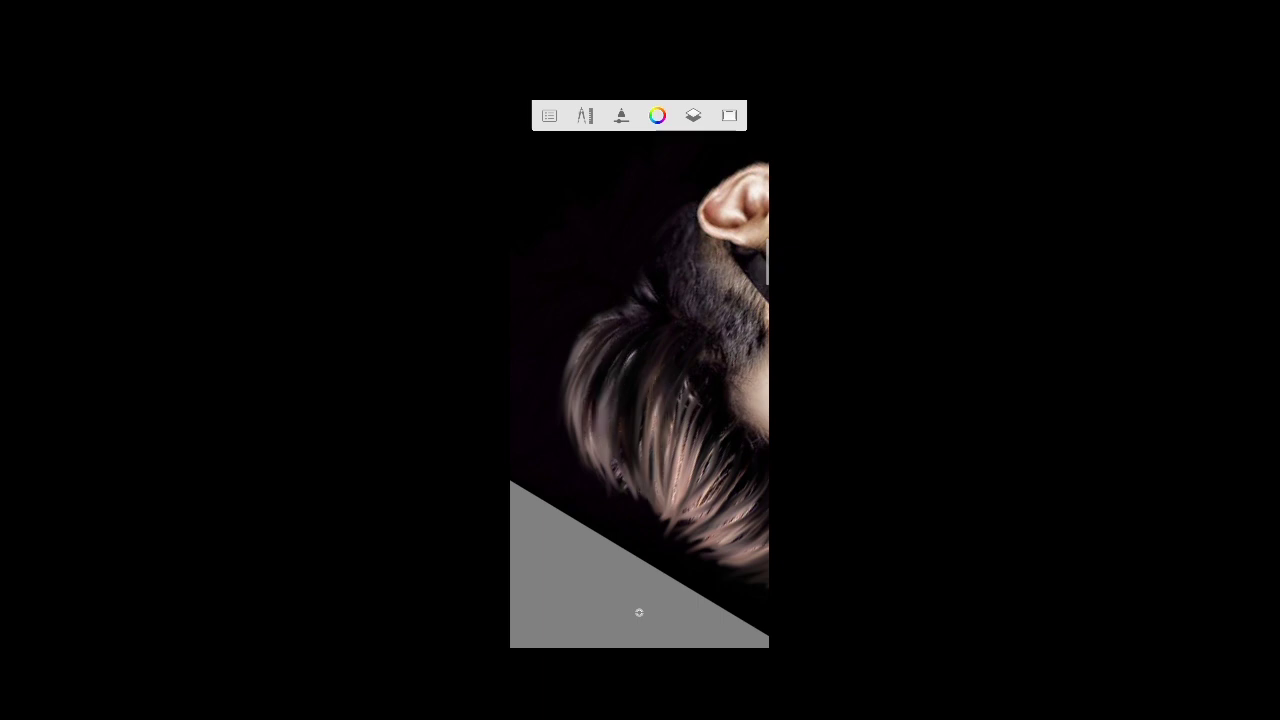
pyautogui.scroll(-3, 639, 612)
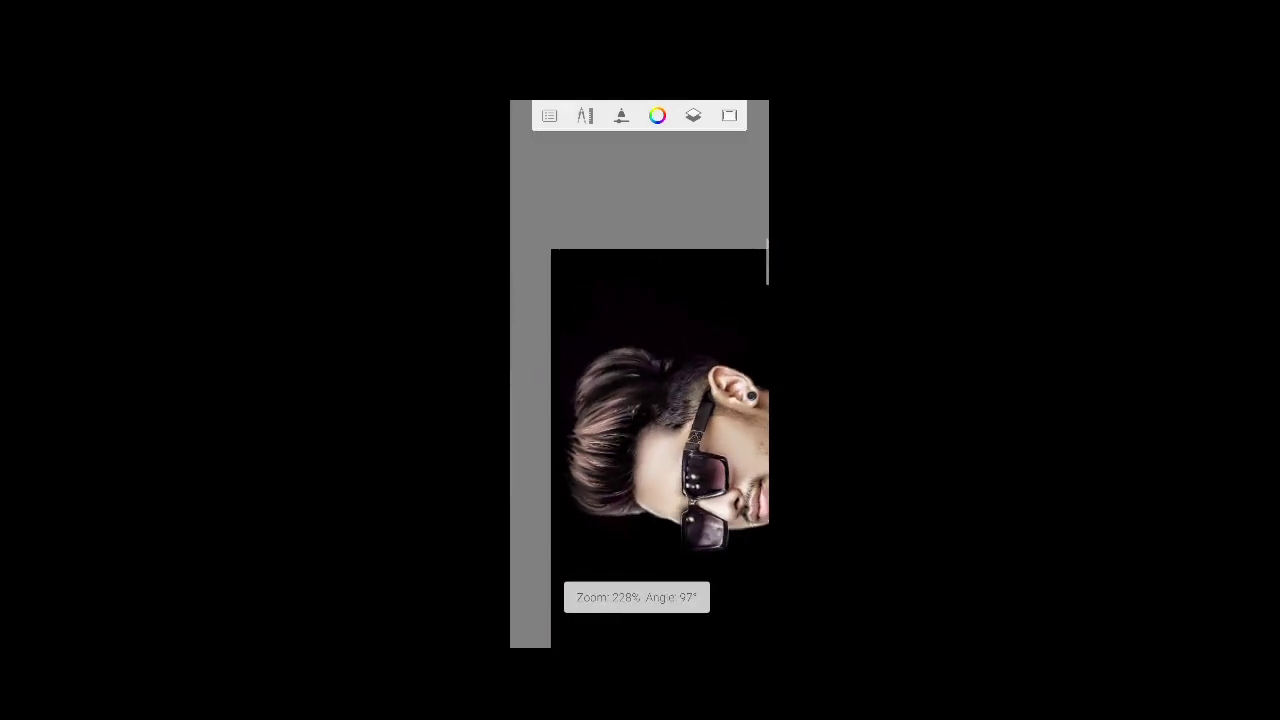
pyautogui.scroll(-2, 639, 612)
pyautogui.scroll(-2, 639, 612)
pyautogui.scroll(-1, 639, 612)
pyautogui.scroll(3, 639, 612)
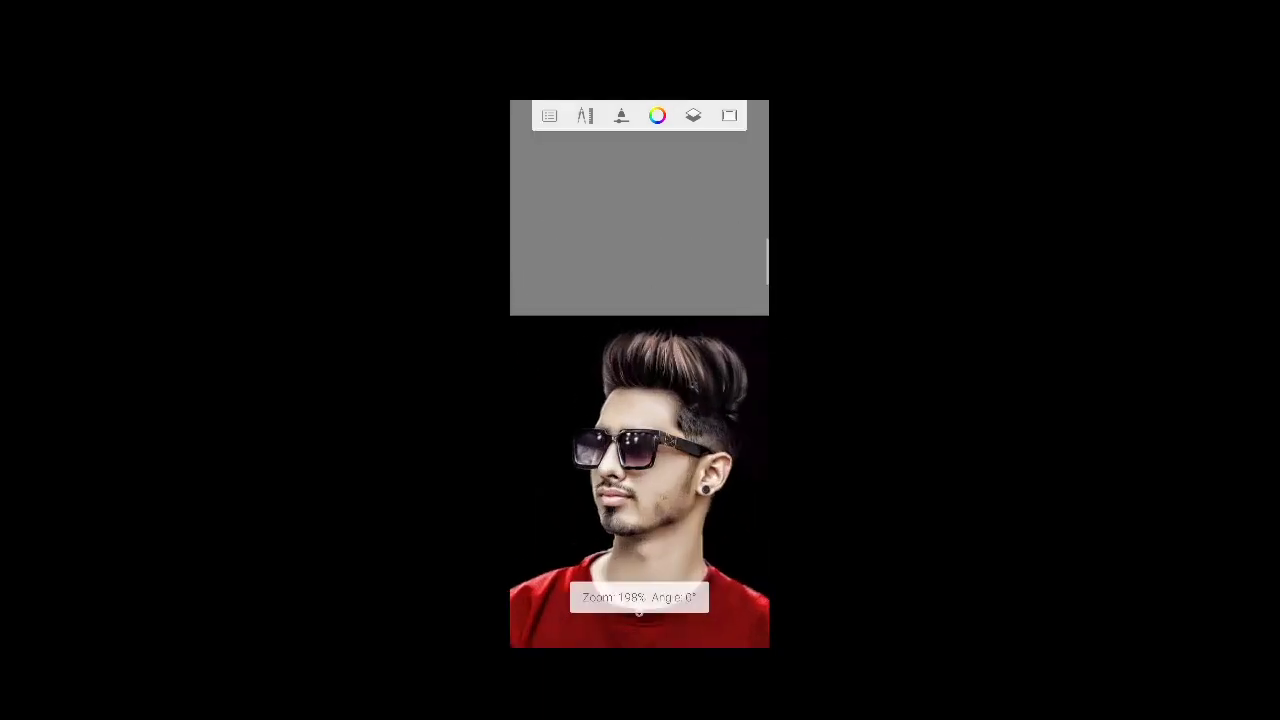
pyautogui.scroll(3, 639, 612)
pyautogui.scroll(2, 639, 612)
pyautogui.scroll(2, 639, 612)
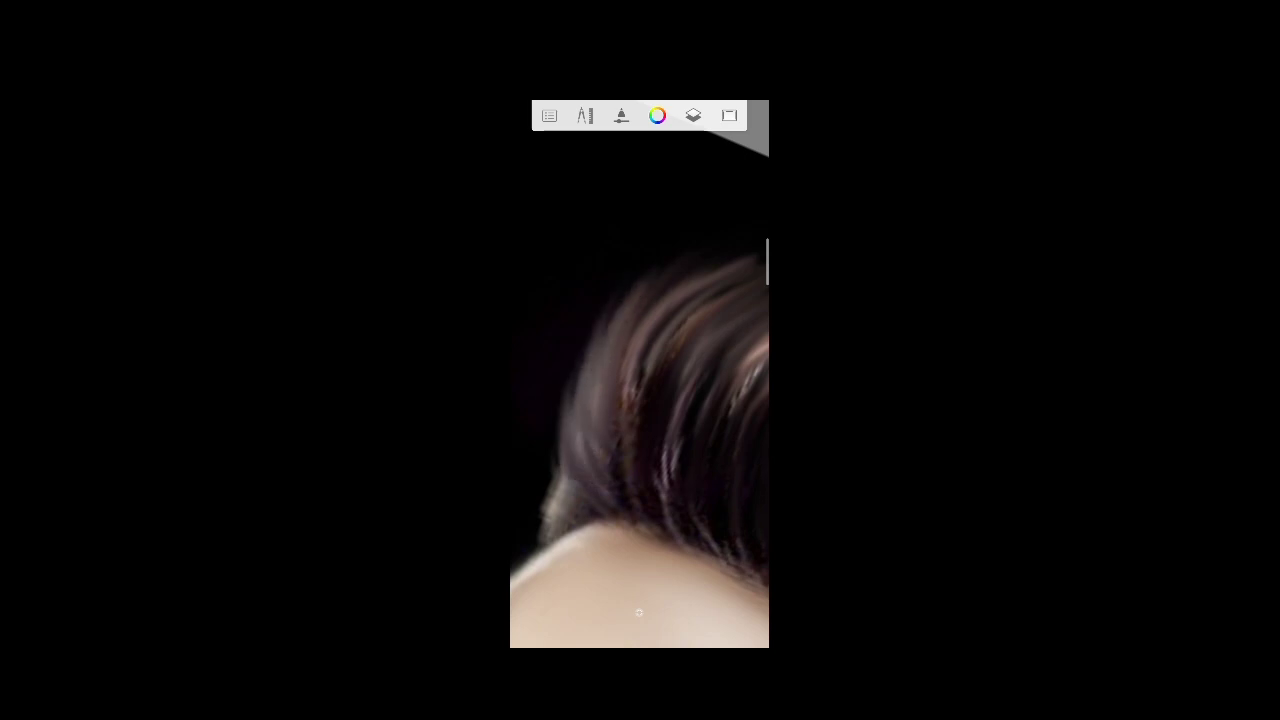
pyautogui.scroll(-3, 639, 612)
pyautogui.scroll(2, 639, 612)
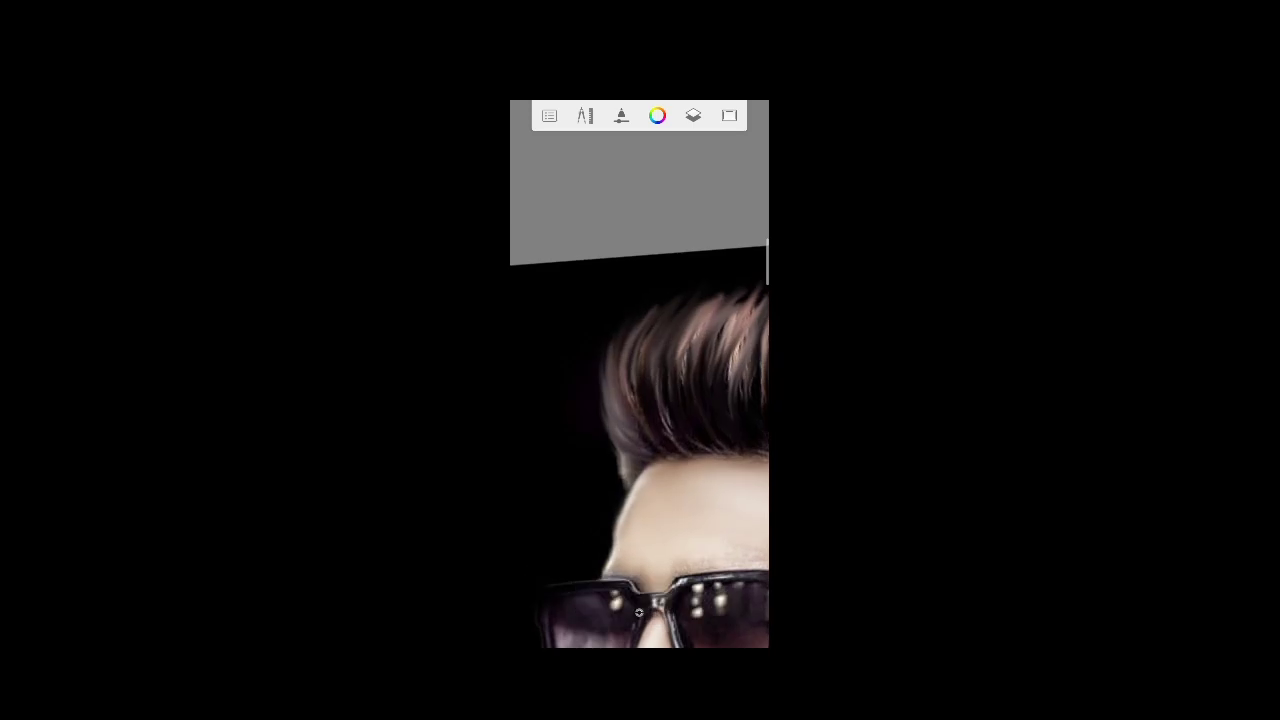
pyautogui.scroll(2, 639, 612)
pyautogui.scroll(-2, 639, 612)
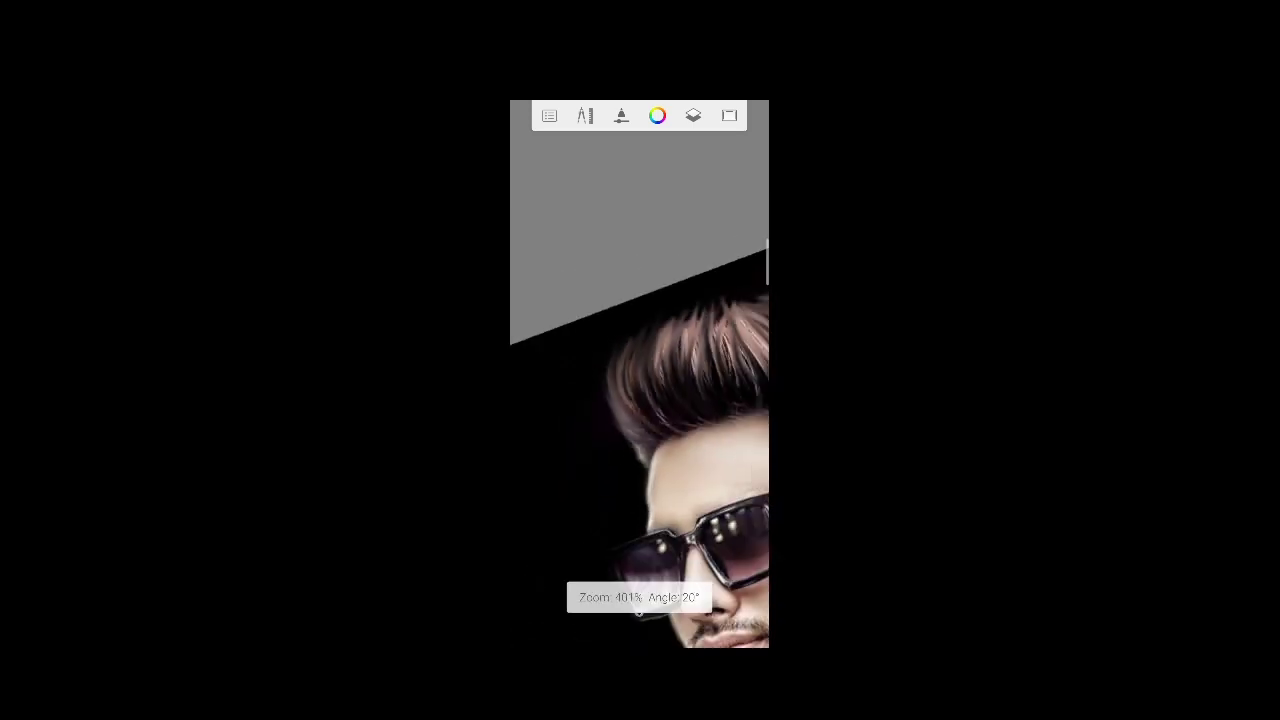
pyautogui.scroll(-1, 639, 612)
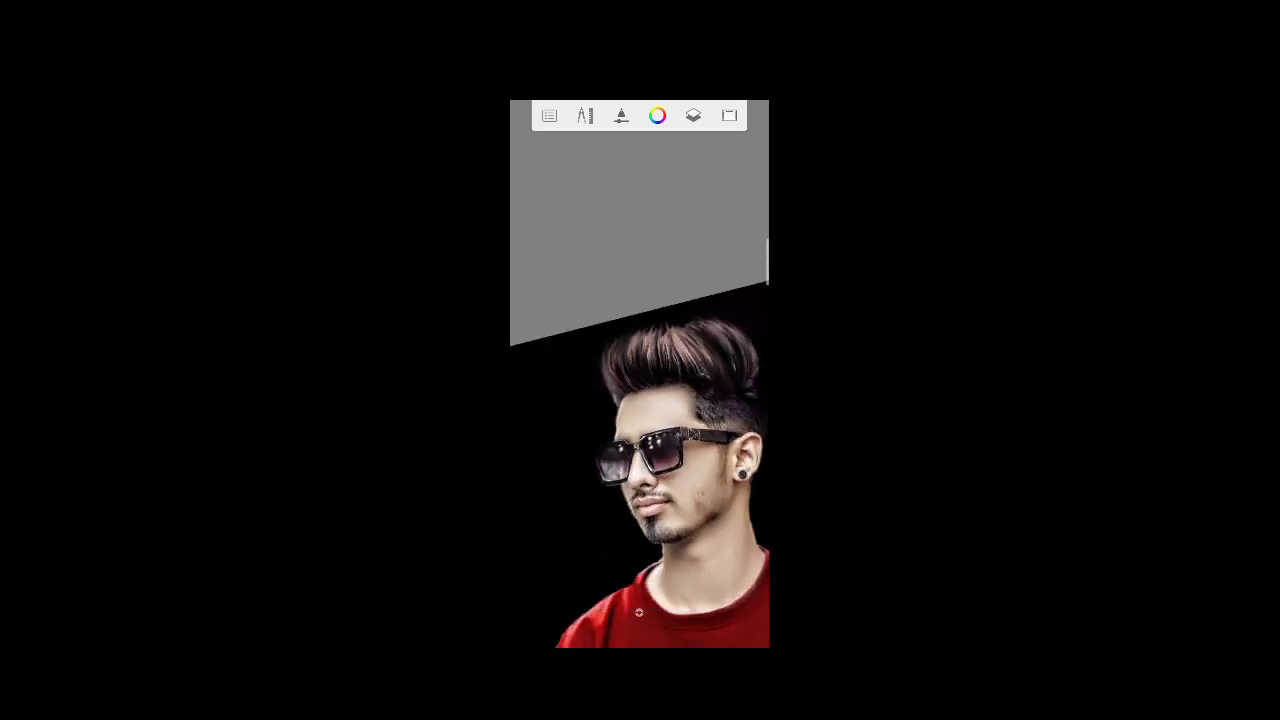
pyautogui.scroll(1, 639, 612)
pyautogui.scroll(2, 639, 612)
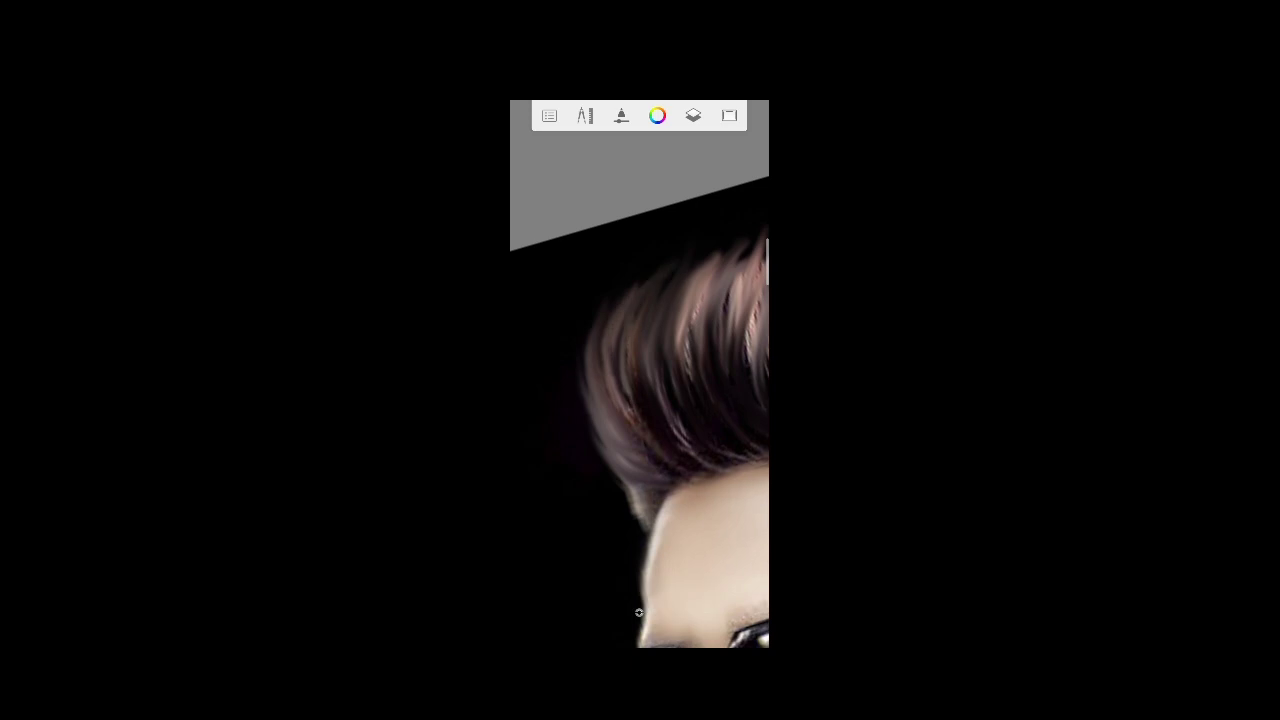
pyautogui.scroll(-1, 639, 612)
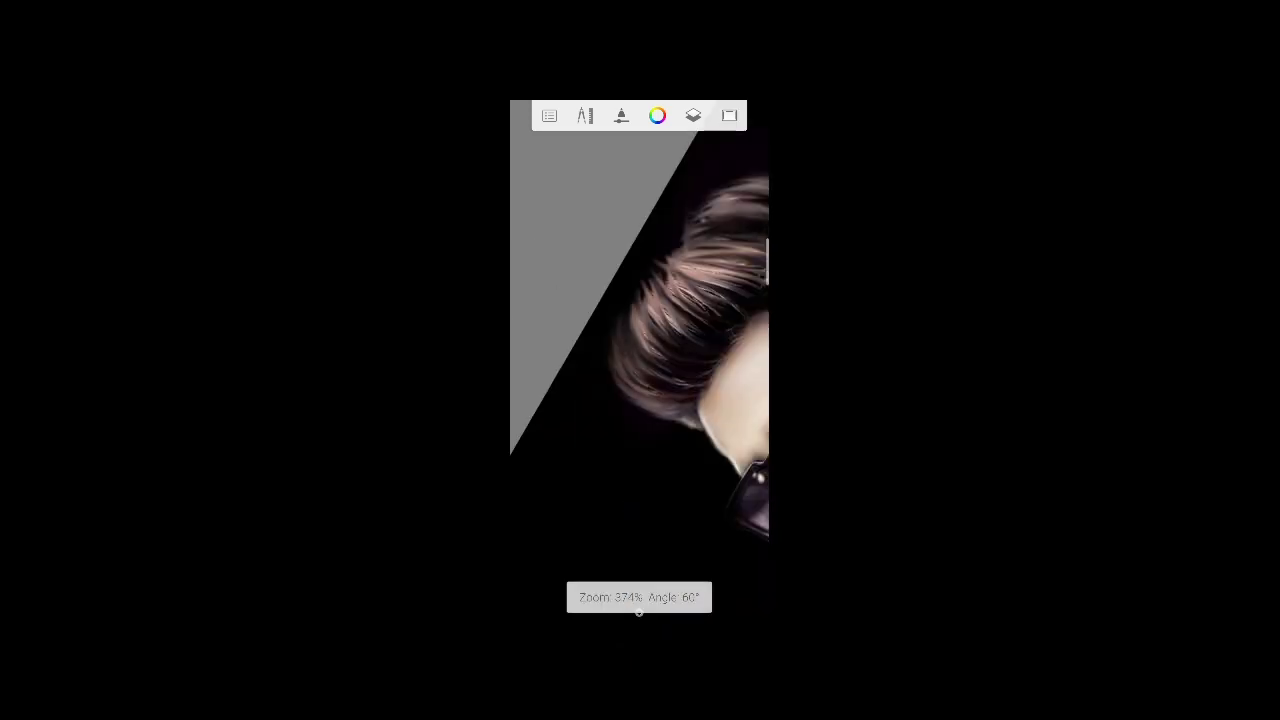
pyautogui.scroll(-1, 639, 612)
pyautogui.scroll(-1, 639, 612)
pyautogui.scroll(-1, 639, 612)
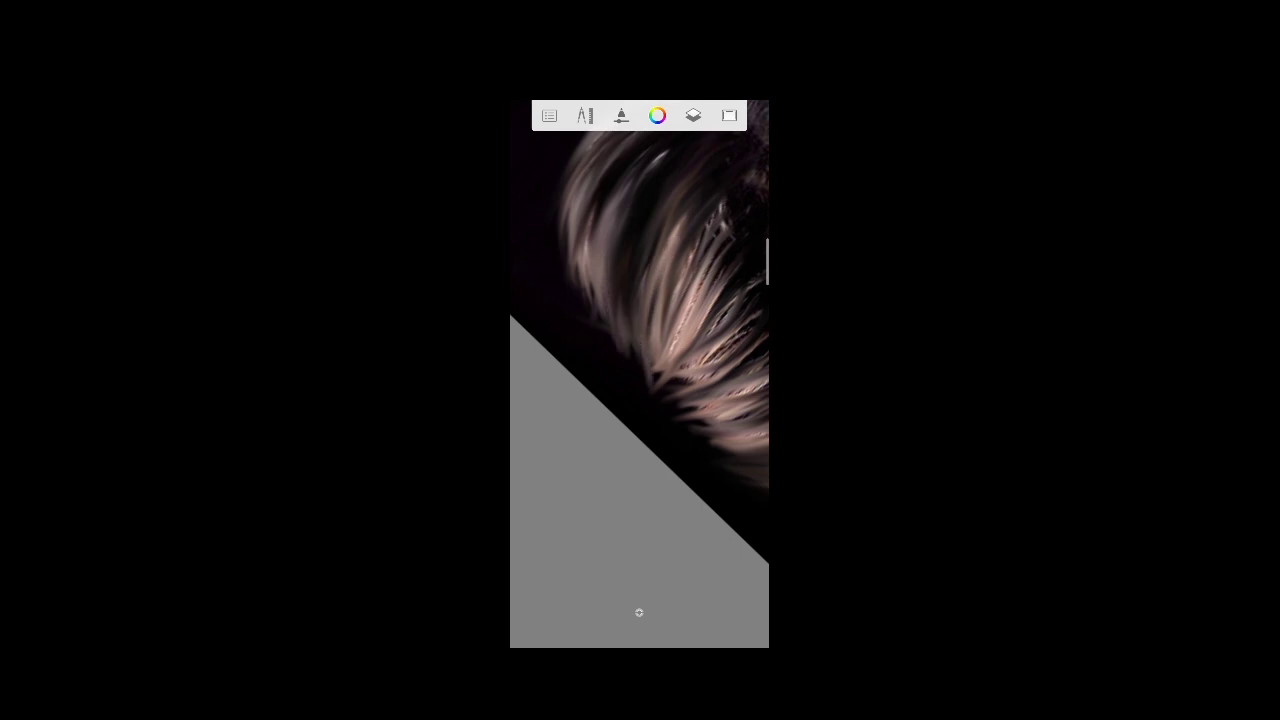
# - Blend the hair into the darker sides, then return to an upright view of the whole portrait
pyautogui.scroll(-1, 639, 612)
pyautogui.scroll(-1, 639, 612)
pyautogui.scroll(-1, 639, 612)
pyautogui.scroll(-1, 639, 612)
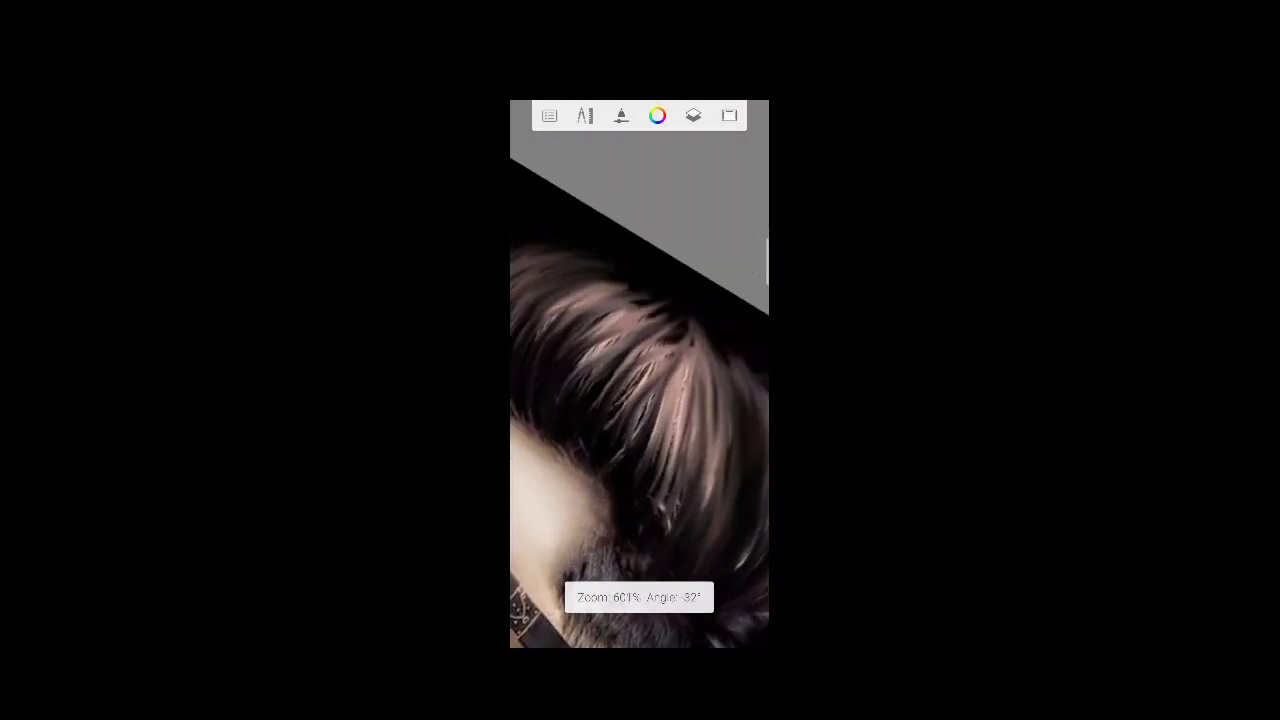
pyautogui.scroll(3, 639, 612)
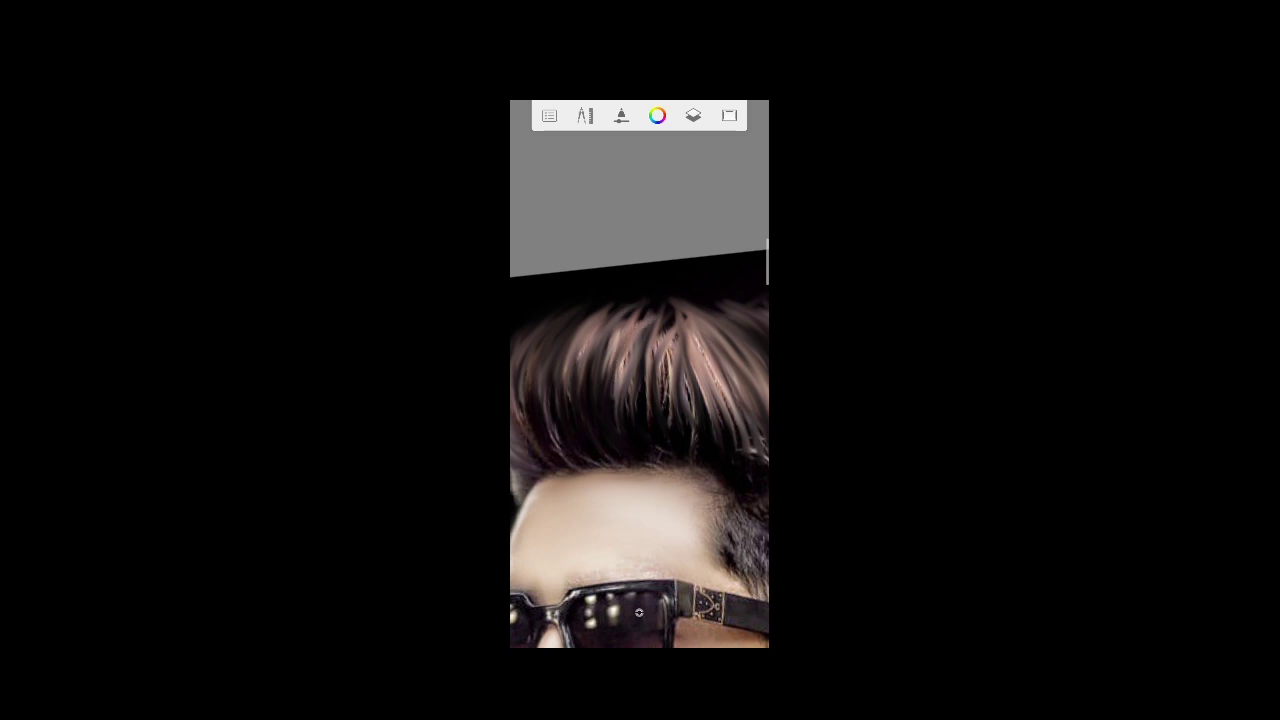
pyautogui.scroll(1, 639, 612)
pyautogui.scroll(-2, 639, 612)
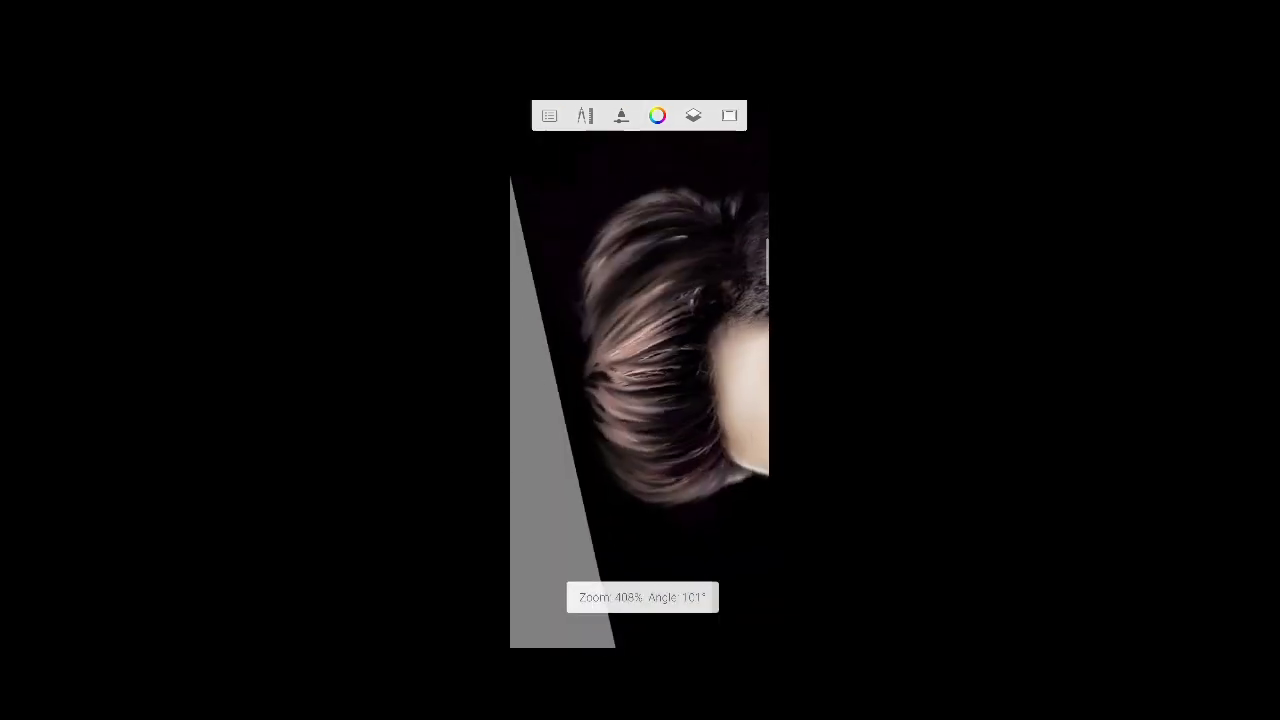
pyautogui.scroll(-1, 639, 612)
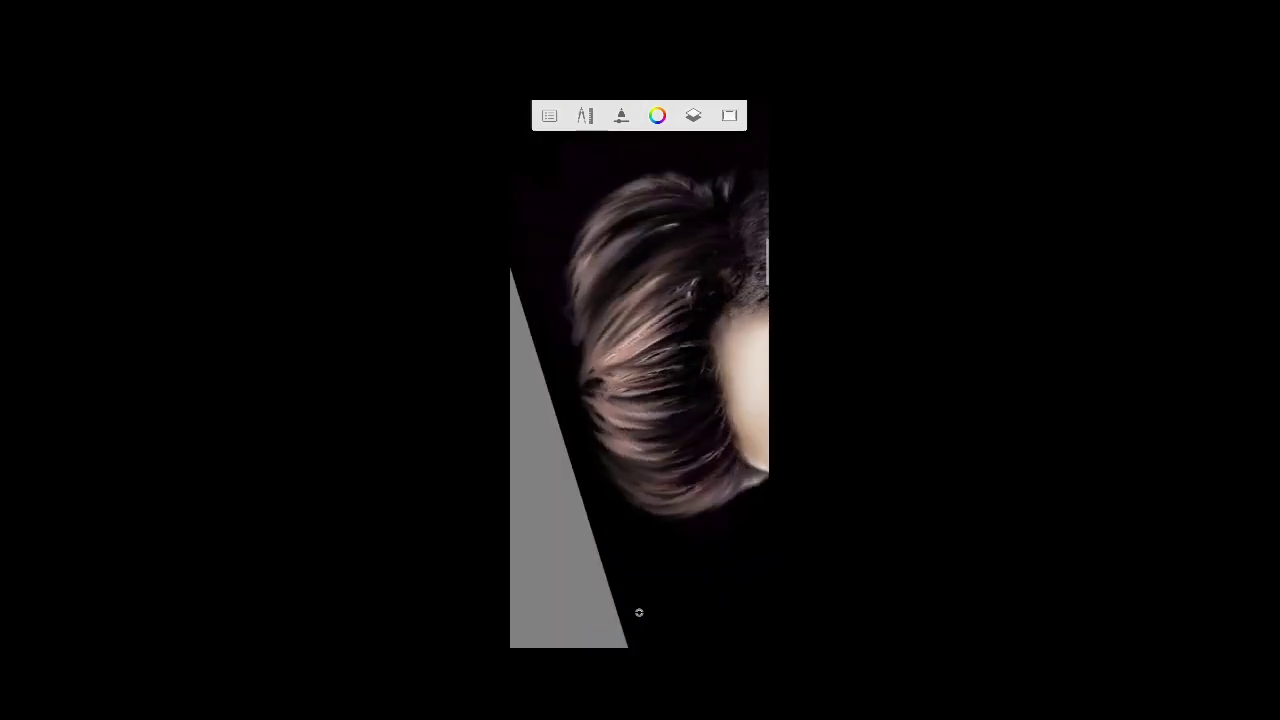
pyautogui.scroll(-2, 639, 612)
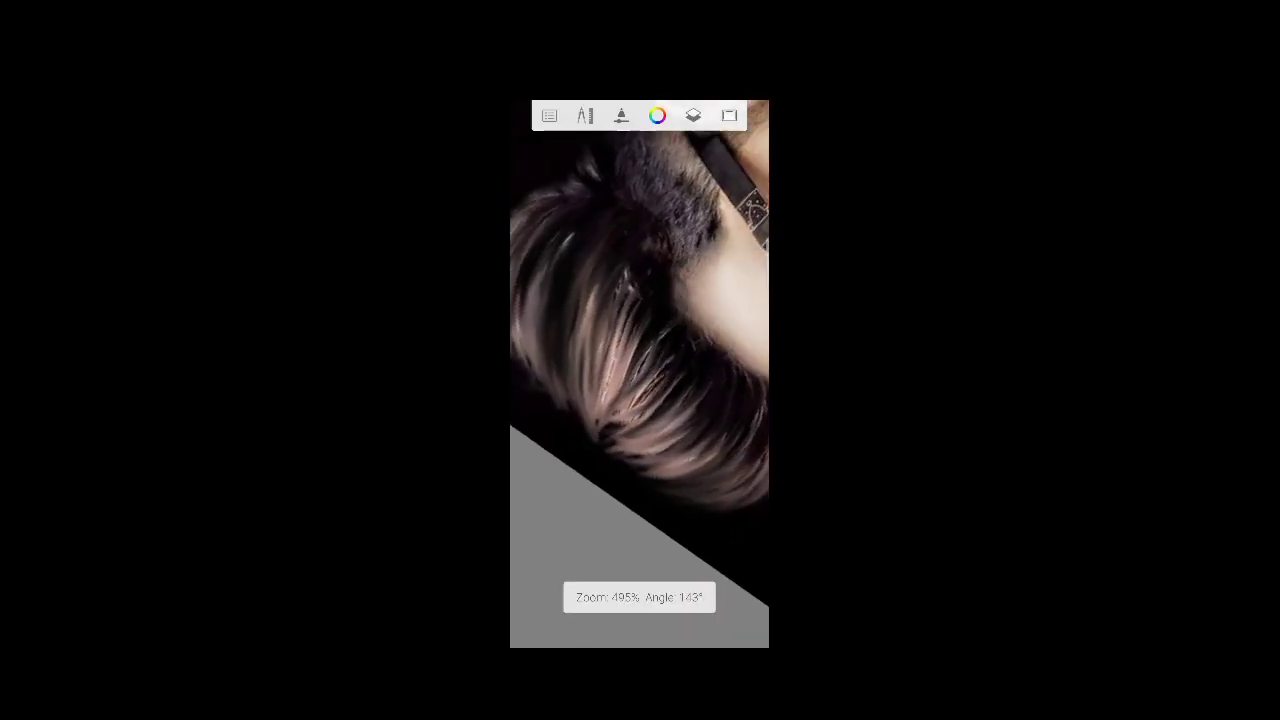
pyautogui.scroll(-1, 639, 612)
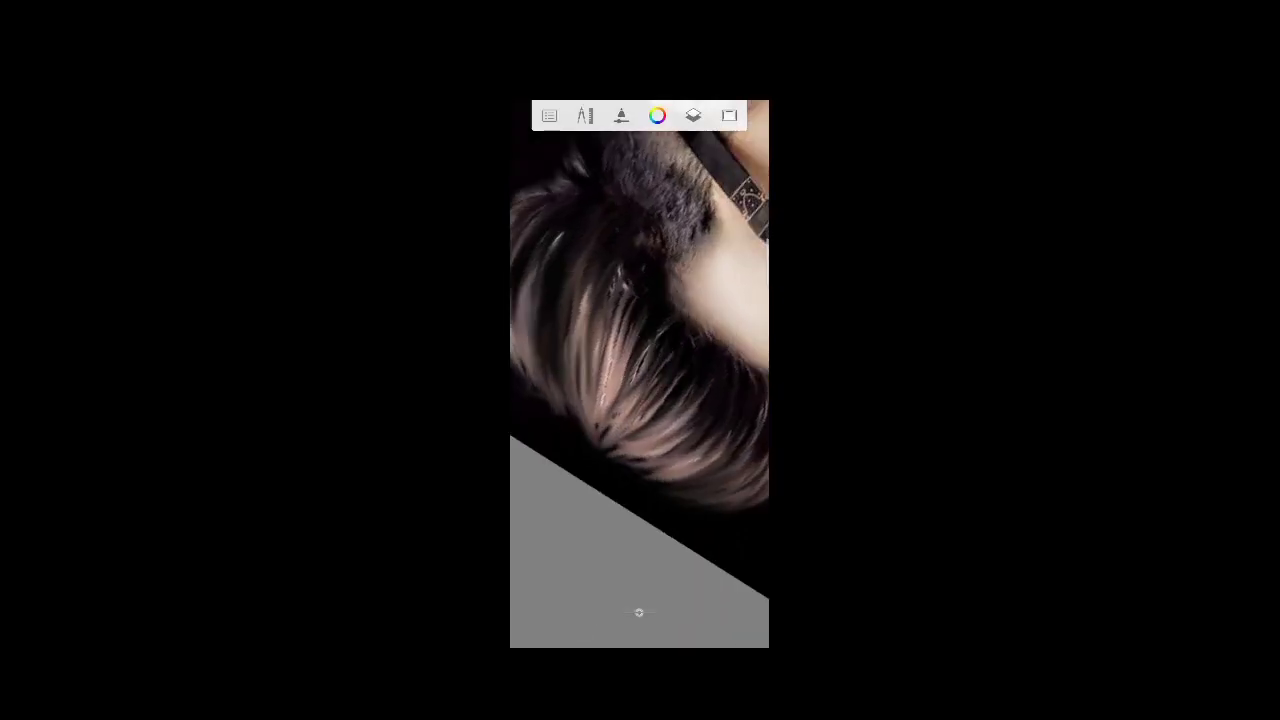
pyautogui.scroll(2, 639, 612)
pyautogui.scroll(1, 639, 612)
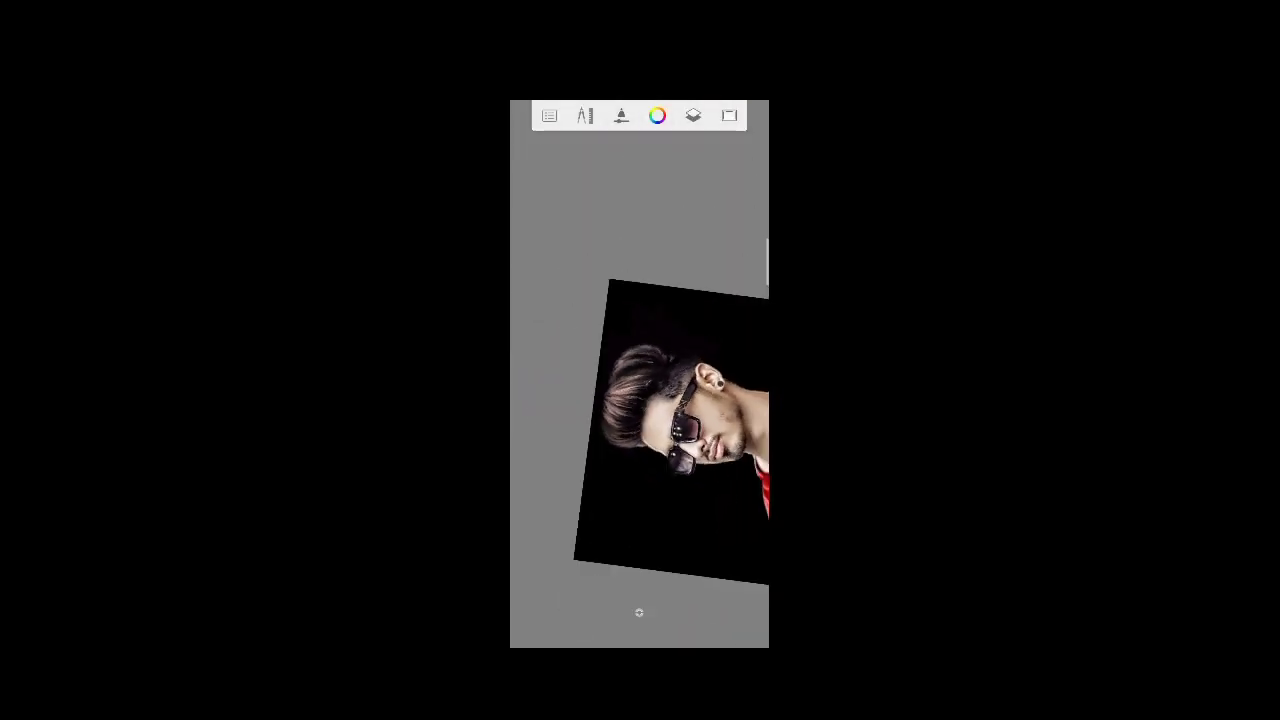
pyautogui.scroll(1, 639, 612)
pyautogui.scroll(1, 639, 612)
pyautogui.scroll(1, 639, 612)
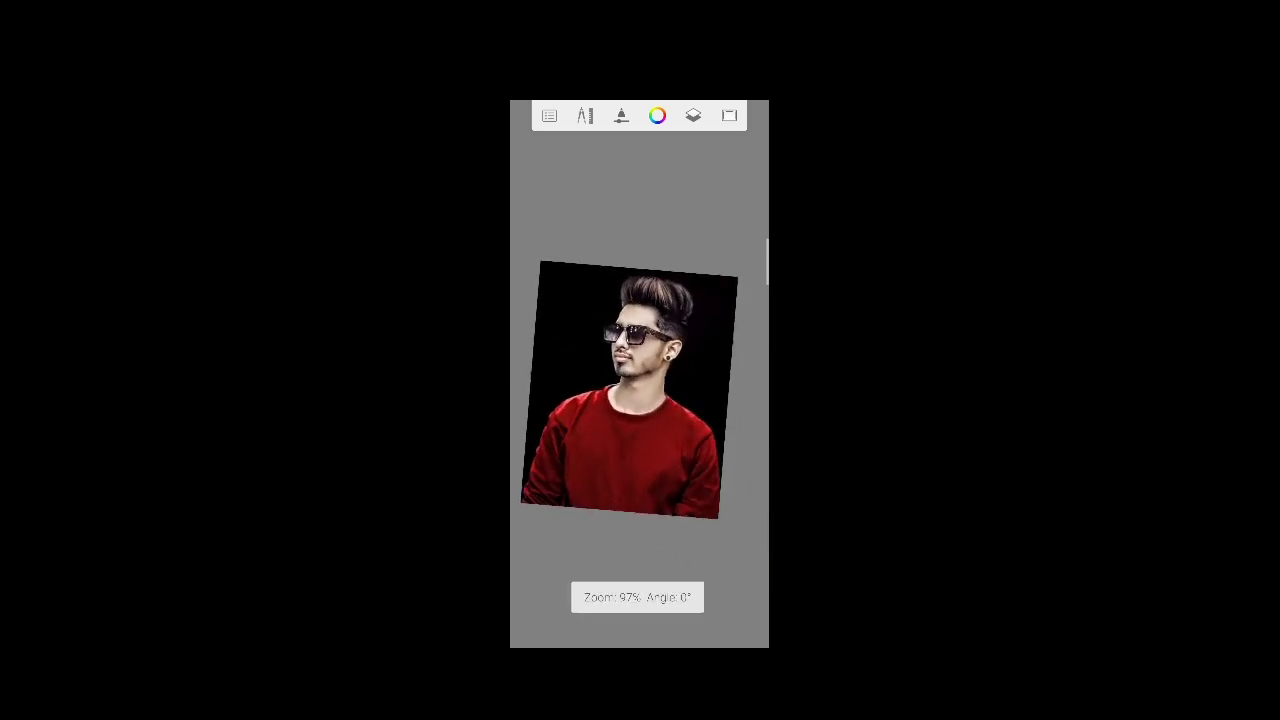
pyautogui.scroll(1, 639, 612)
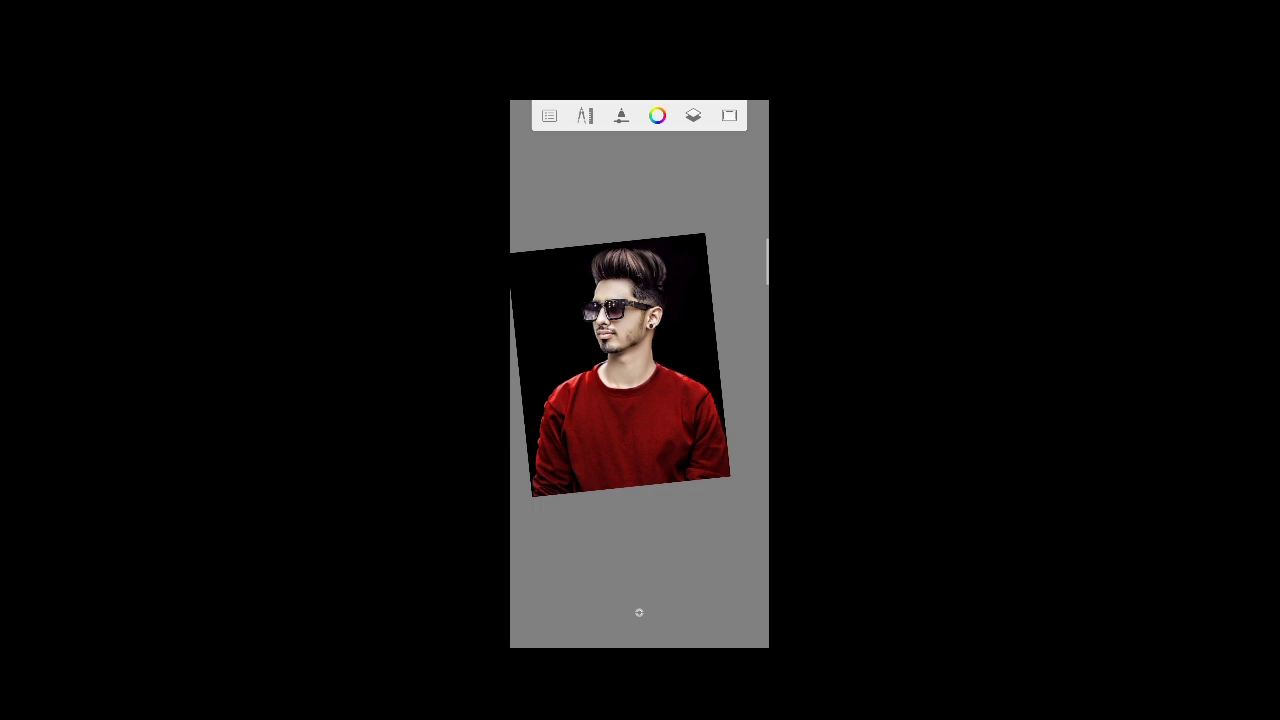
pyautogui.scroll(2, 639, 612)
pyautogui.scroll(2, 639, 612)
pyautogui.scroll(2, 639, 612)
pyautogui.scroll(1, 639, 612)
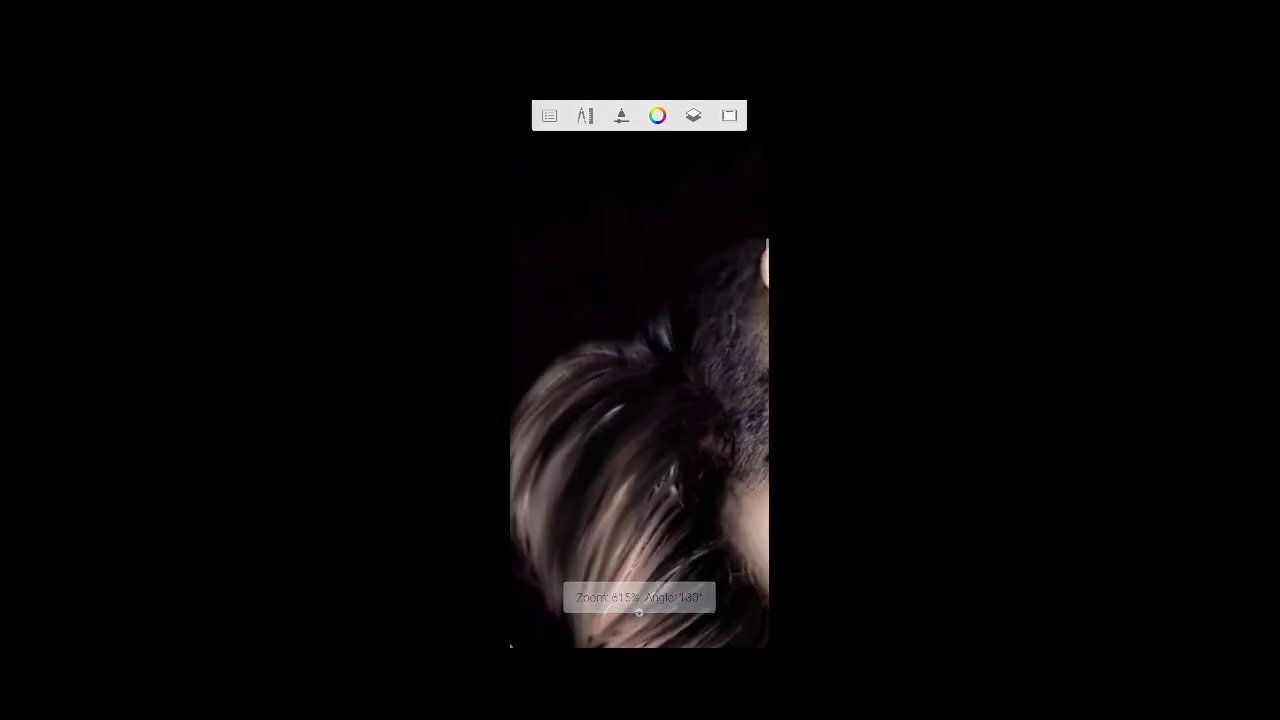
pyautogui.scroll(1, 639, 612)
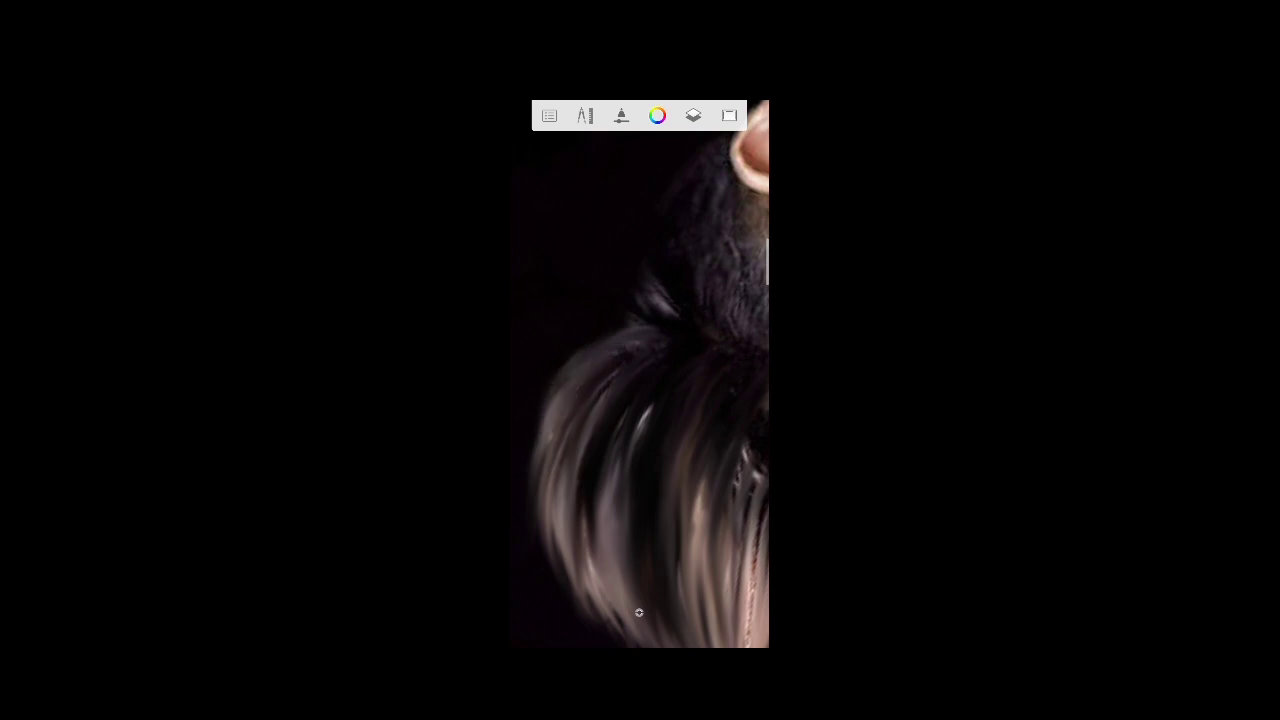
pyautogui.scroll(-2, 639, 612)
pyautogui.scroll(-1, 639, 612)
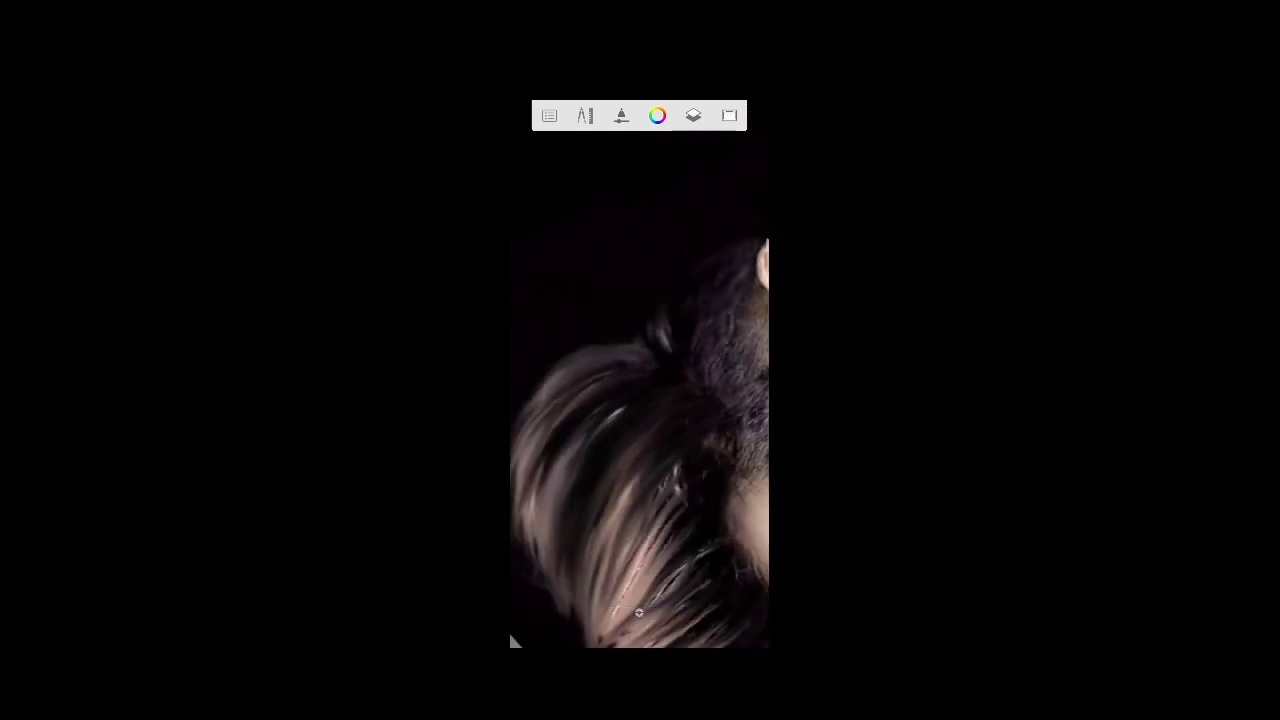
pyautogui.scroll(-2, 639, 612)
pyautogui.scroll(-1, 639, 612)
pyautogui.click(639, 612)
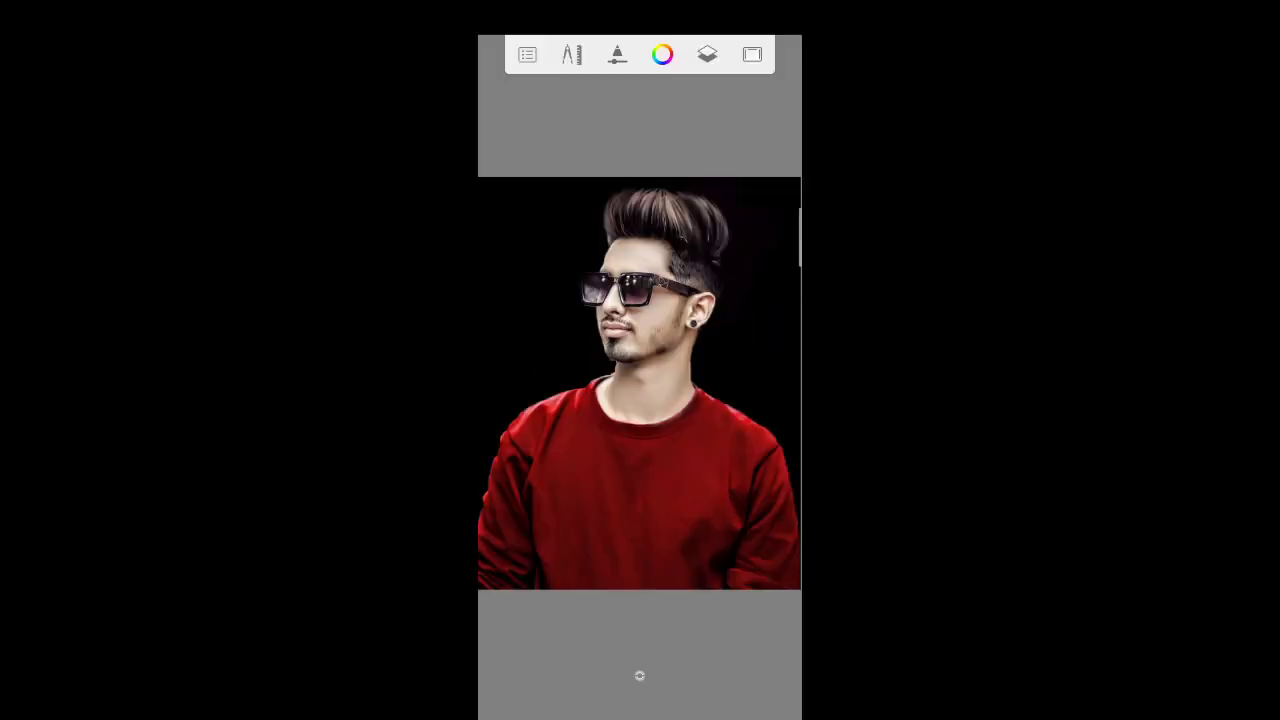
# - Place an ellipse guide over the glasses arm, widened and slightly tilted along the hair part
pyautogui.click(571, 54)
pyautogui.click(571, 170)
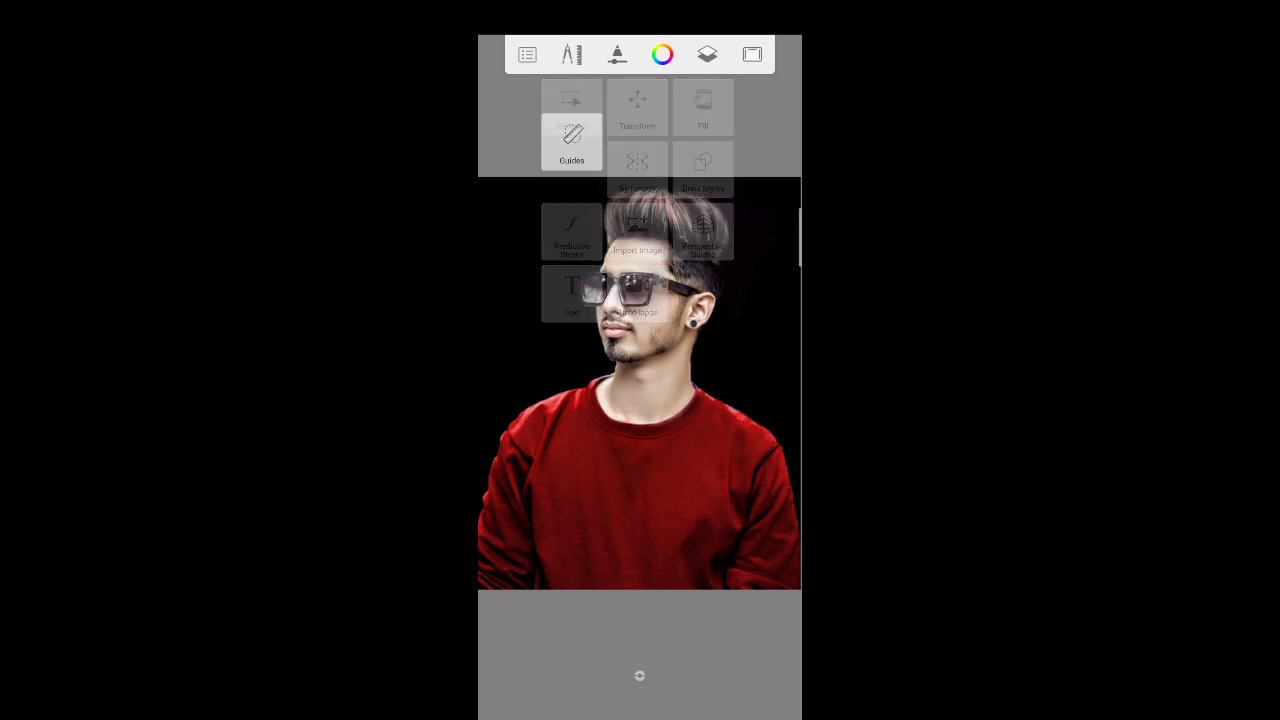
pyautogui.scroll(3, 639, 400)
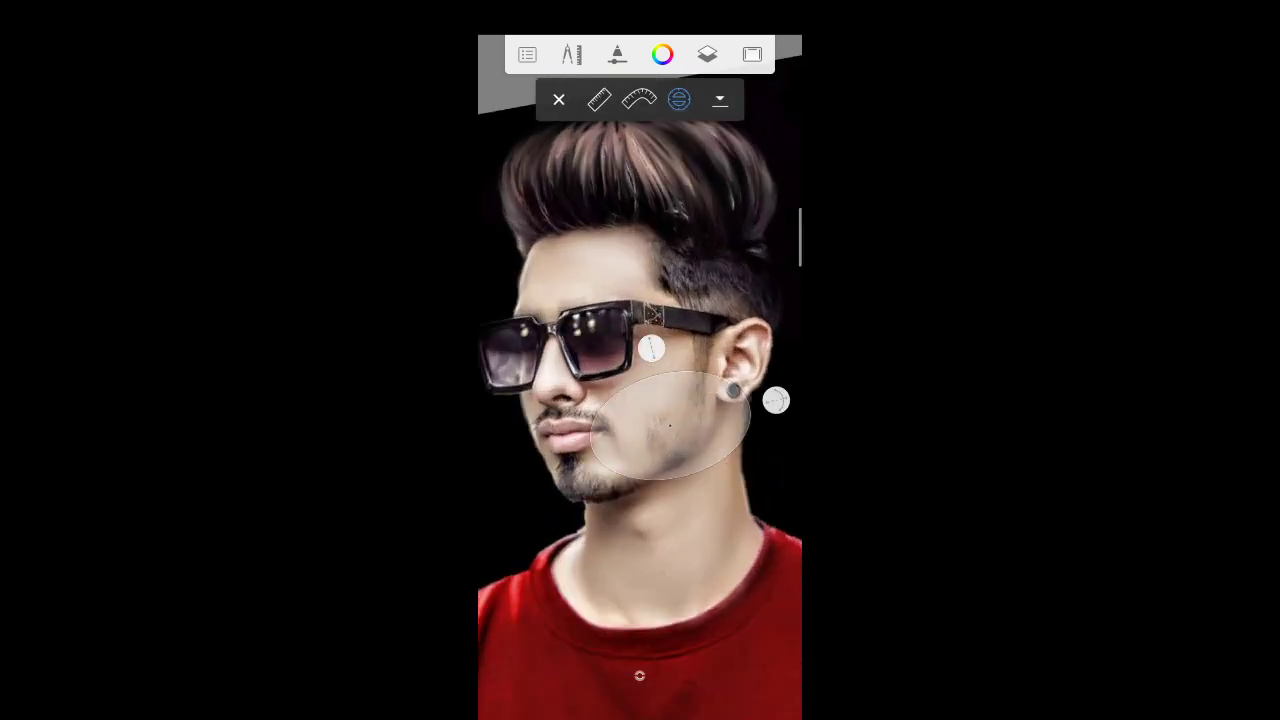
pyautogui.scroll(3, 640, 400)
pyautogui.moveTo(670, 425)
pyautogui.mouseDown()
pyautogui.moveTo(684, 320)
pyautogui.moveTo(670, 300)
pyautogui.mouseUp()
pyautogui.moveTo(775, 276)
pyautogui.mouseDown()
pyautogui.moveTo(788, 293)
pyautogui.moveTo(781, 264)
pyautogui.moveTo(790, 326)
pyautogui.mouseUp()
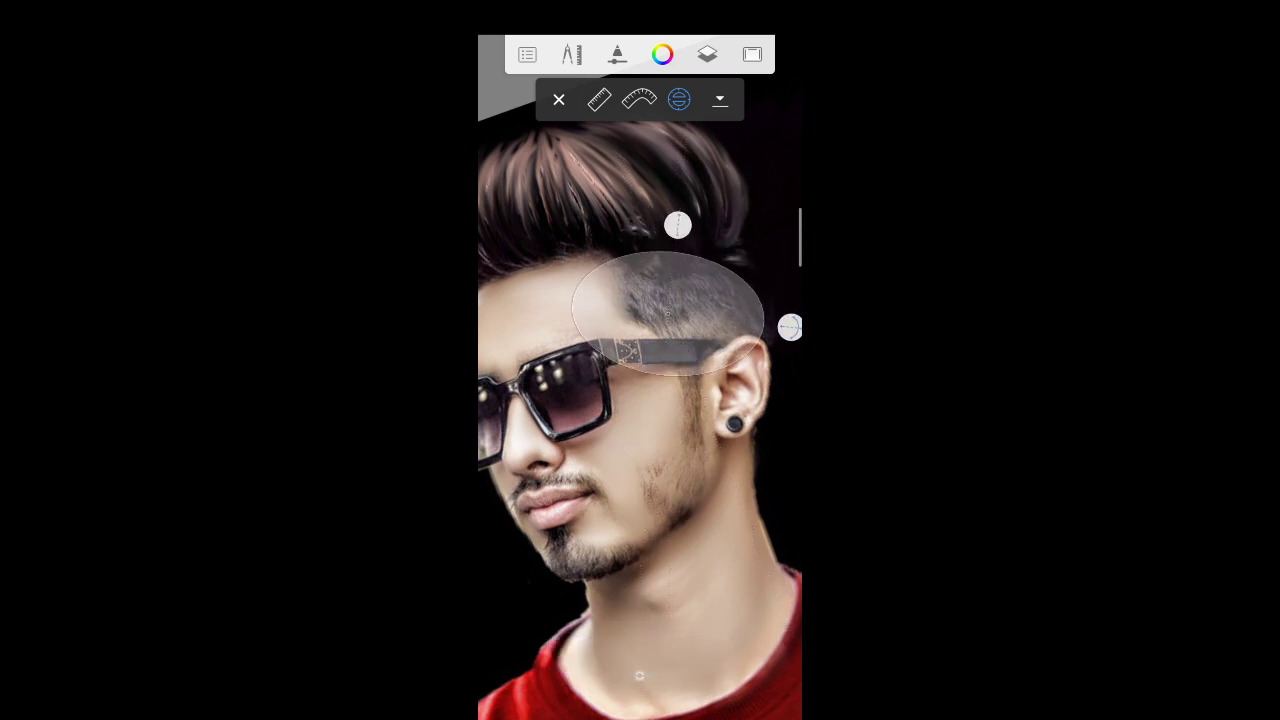
# - Set the smudge brush to size 6.2, 31% flow and 21% strength
pyautogui.click(617, 54)
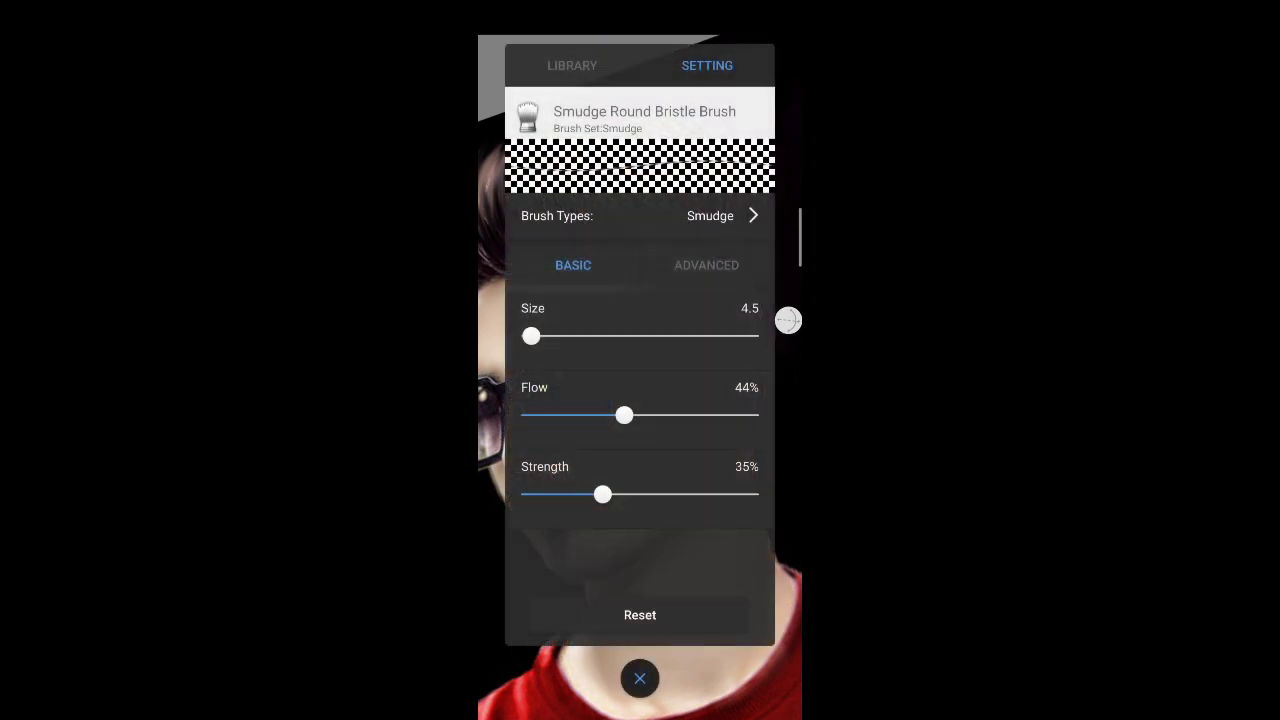
pyautogui.moveTo(624, 415); pyautogui.dragTo(651, 415)
pyautogui.moveTo(602, 494); pyautogui.dragTo(634, 494)
pyautogui.moveTo(531, 336); pyautogui.dragTo(535, 336)
pyautogui.click(640, 678)
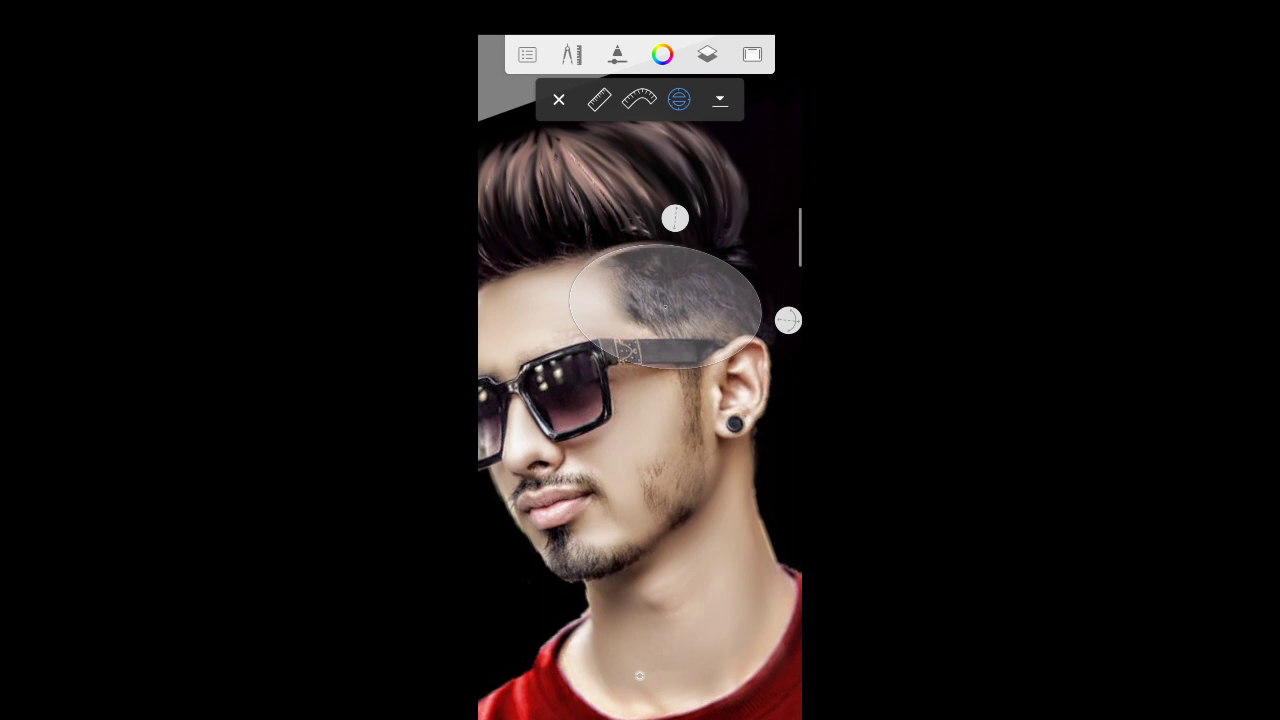
# - Move the guide over the cheek, set smudge to size 12.7, 11% flow, 10% strength, then remove the guide
pyautogui.moveTo(665, 305); pyautogui.dragTo(684, 467)
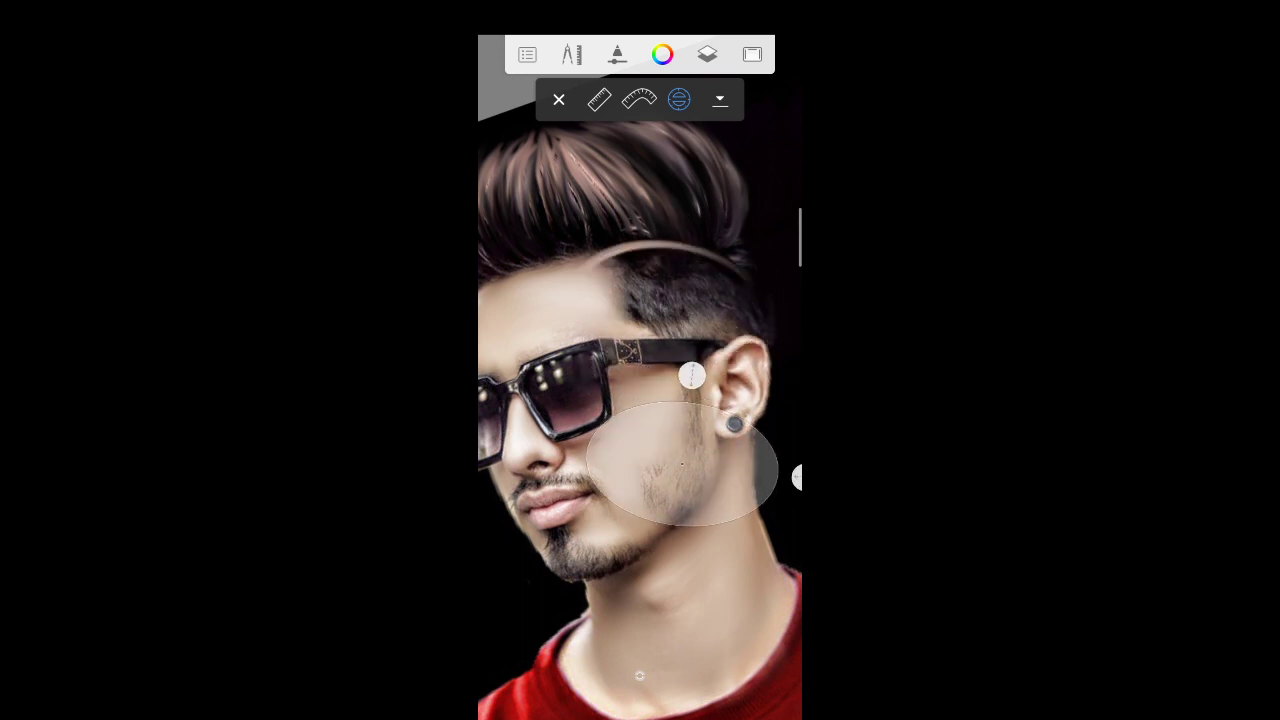
pyautogui.moveTo(640, 676); pyautogui.dragTo(640, 676)
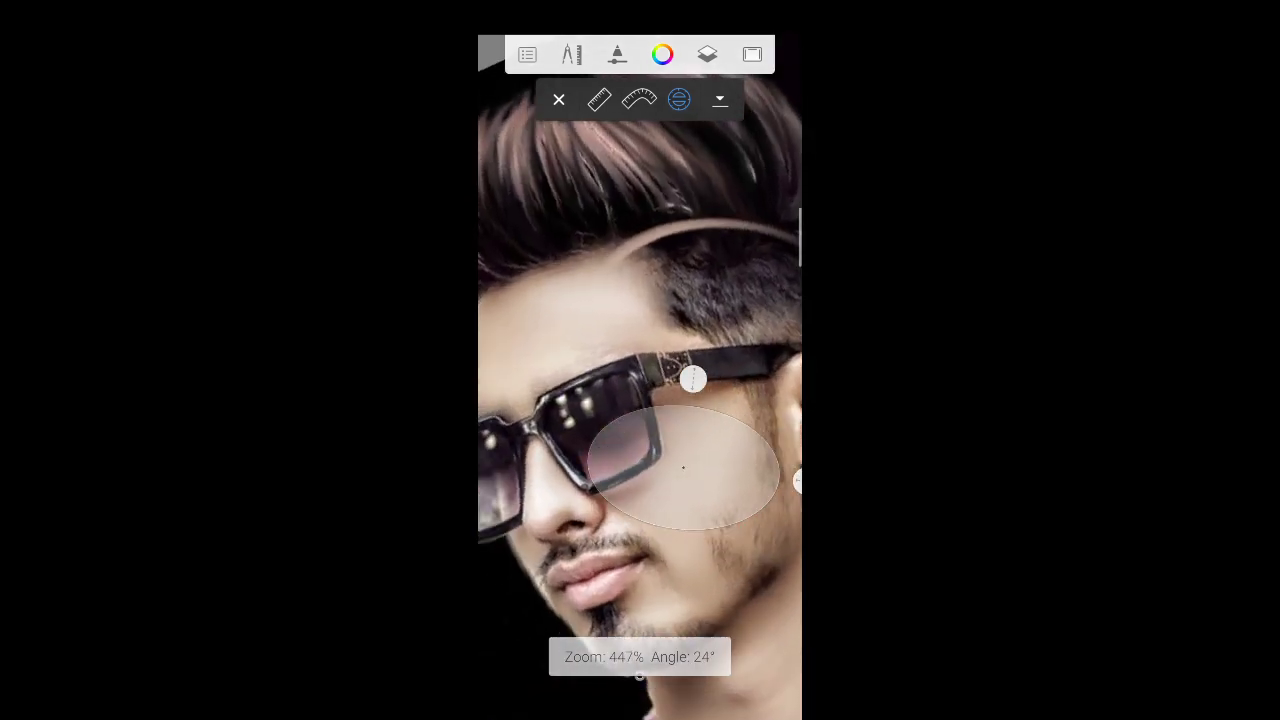
pyautogui.click(640, 676)
pyautogui.moveTo(651, 415); pyautogui.dragTo(544, 415)
pyautogui.moveTo(634, 494); pyautogui.dragTo(542, 494)
pyautogui.moveTo(535, 336); pyautogui.dragTo(549, 336)
pyautogui.click(640, 678)
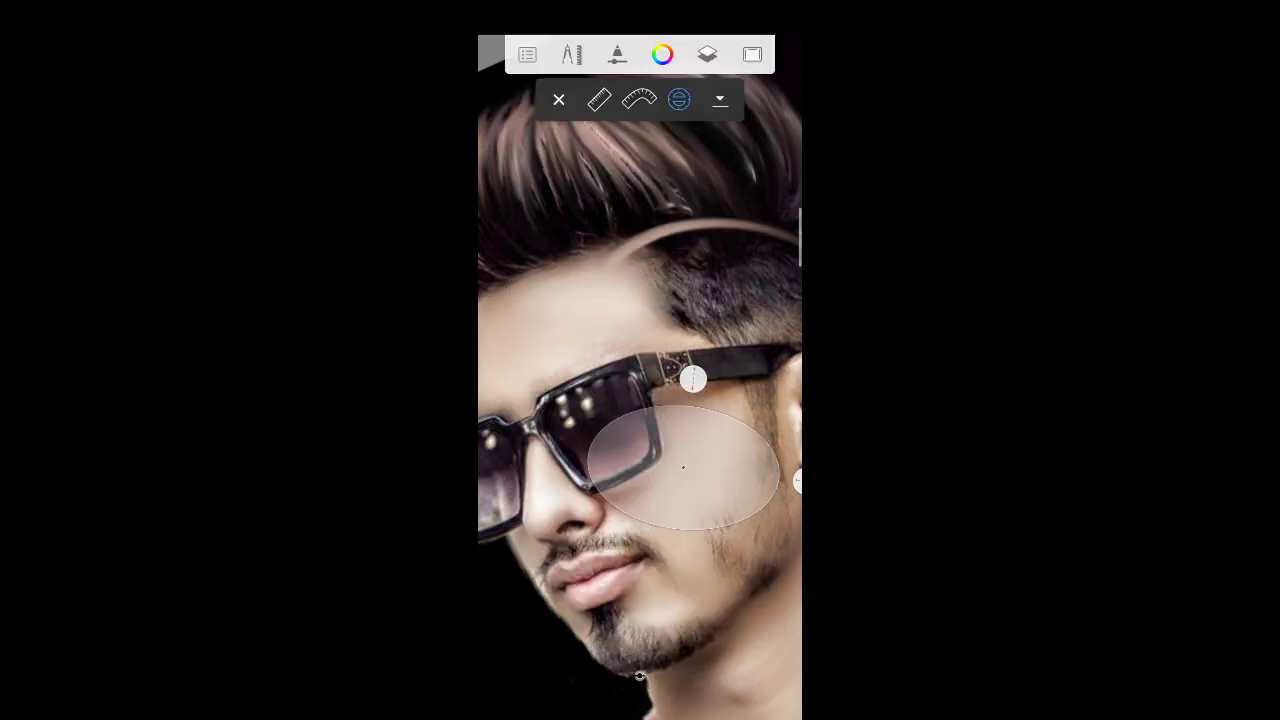
pyautogui.click(559, 99)
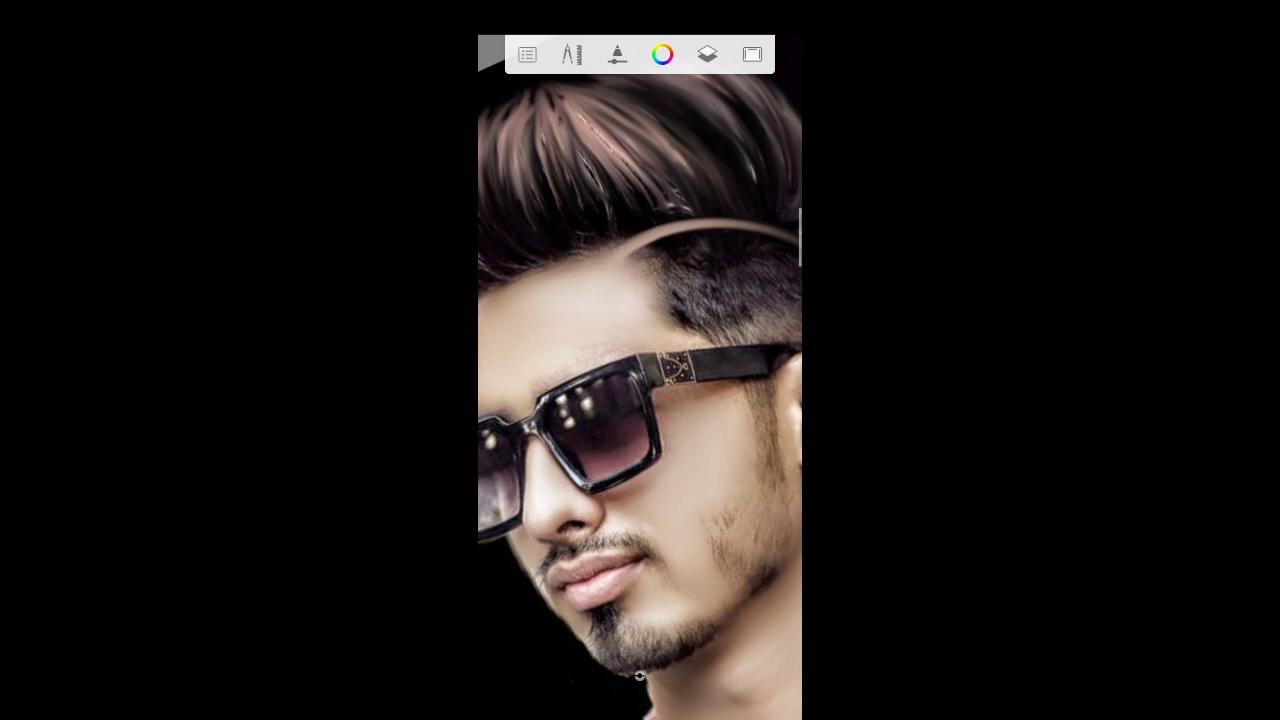
pyautogui.moveTo(640, 676); pyautogui.dragTo(640, 676)
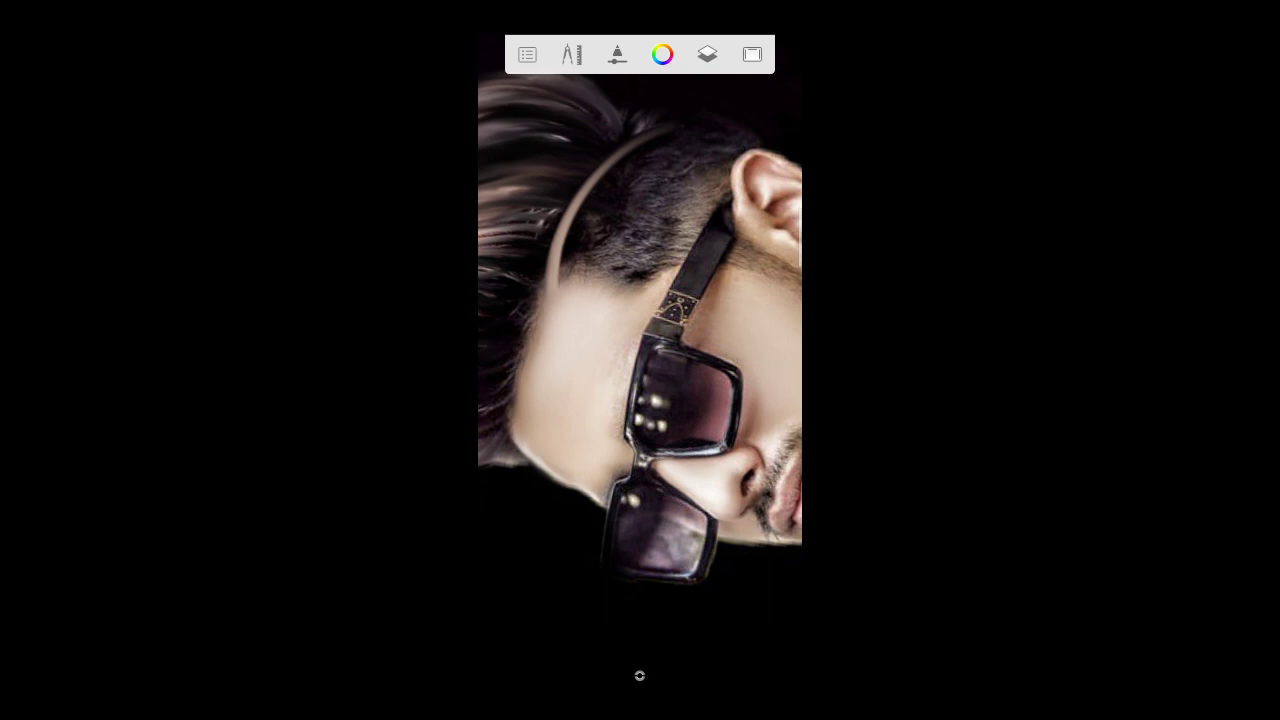
pyautogui.moveTo(640, 676)
pyautogui.mouseDown()
pyautogui.moveTo(640, 360)
pyautogui.moveTo(640, 676)
pyautogui.mouseUp()
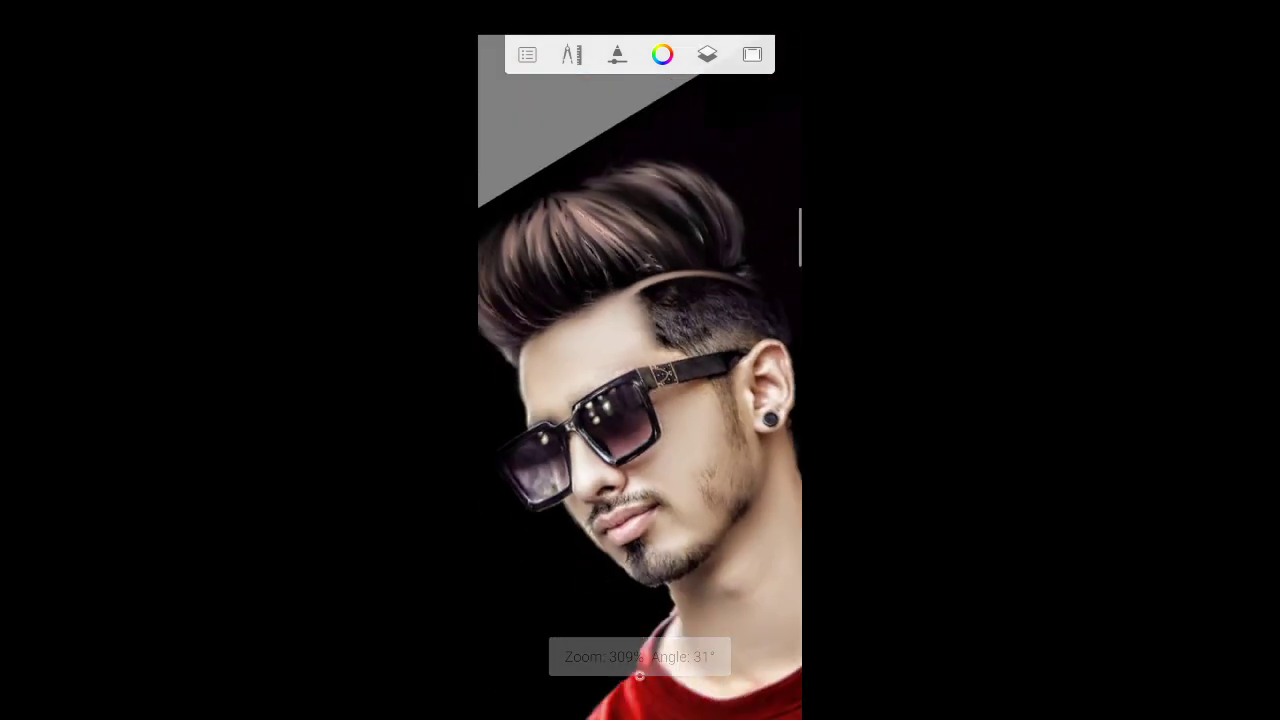
pyautogui.moveTo(640, 400); pyautogui.dragTo(615, 375)
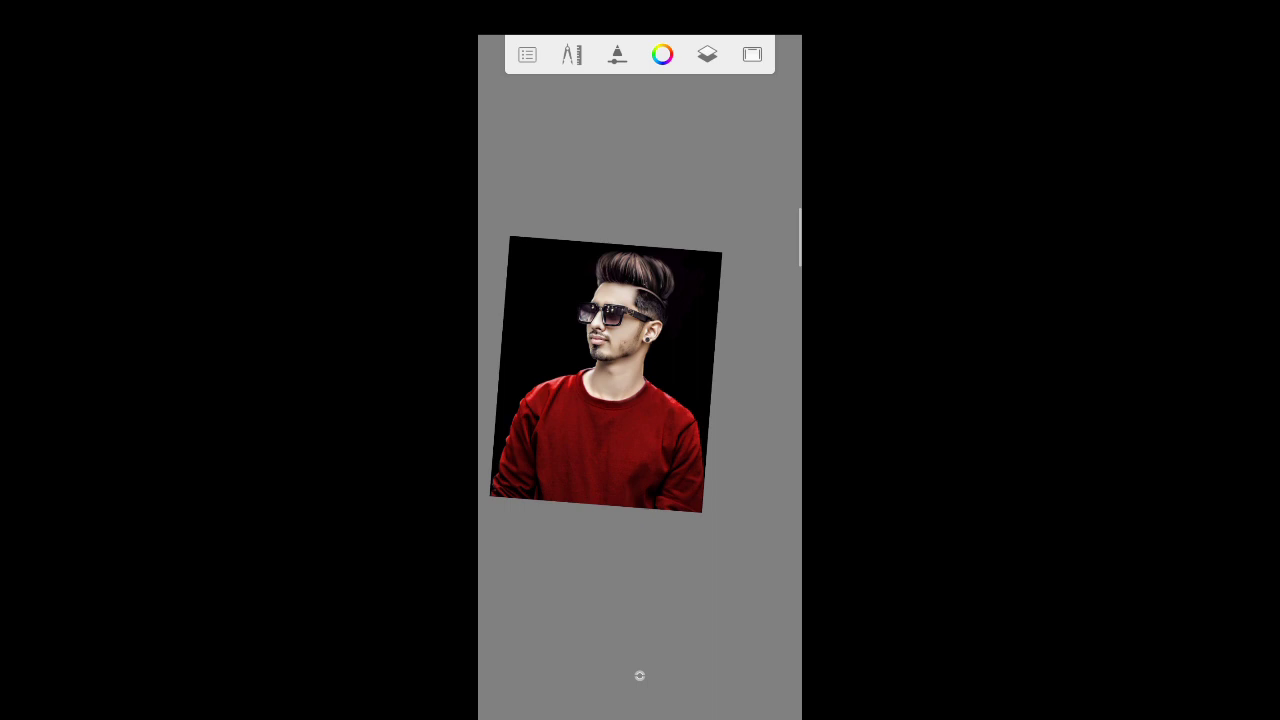
pyautogui.scroll(2, 620, 330)
pyautogui.scroll(3, 620, 330)
pyautogui.scroll(3, 640, 330)
# - Place a slightly tilted ellipse guide over the temple and glasses arm
pyautogui.scroll(2, 640, 330)
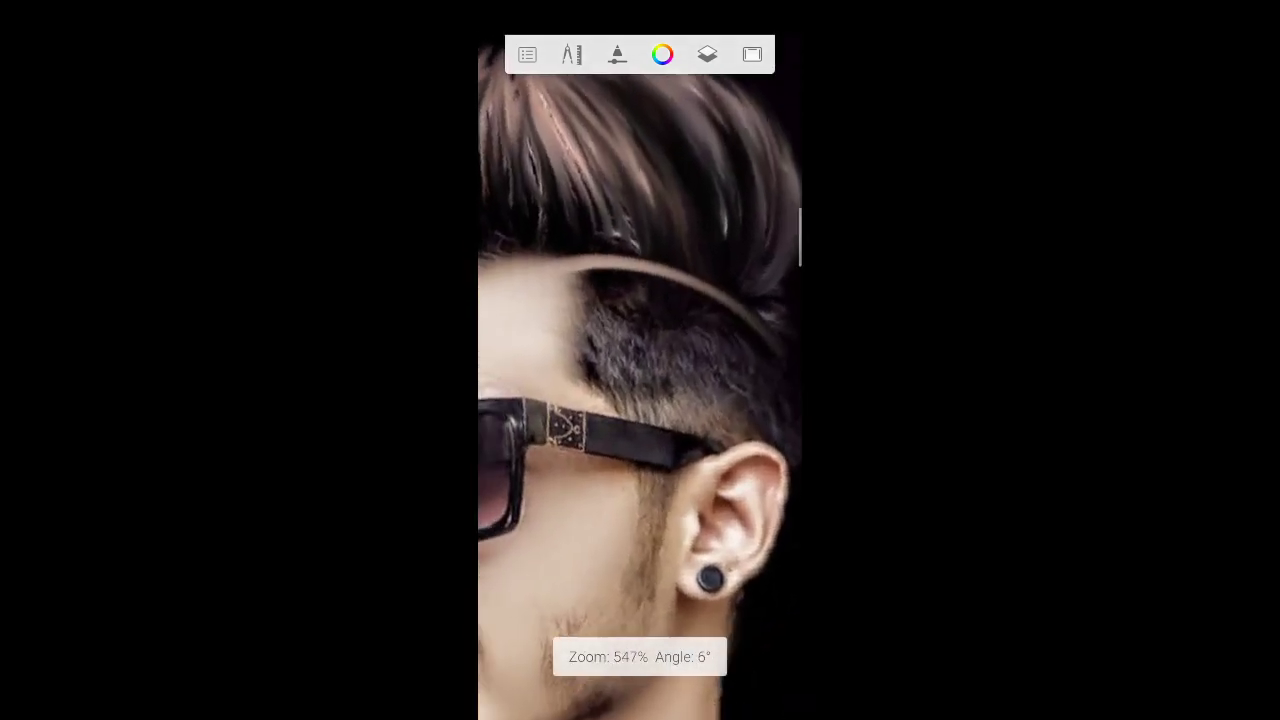
pyautogui.click(572, 54)
pyautogui.click(571, 206)
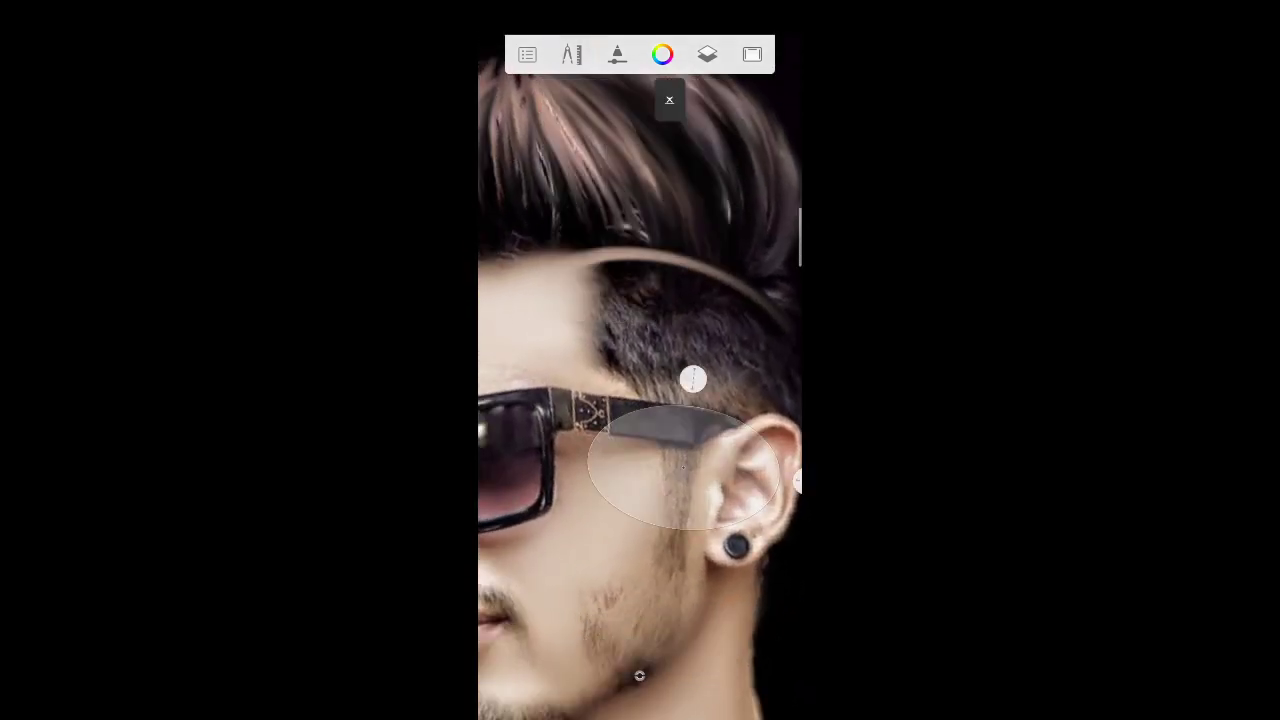
pyautogui.moveTo(684, 467); pyautogui.dragTo(627, 389)
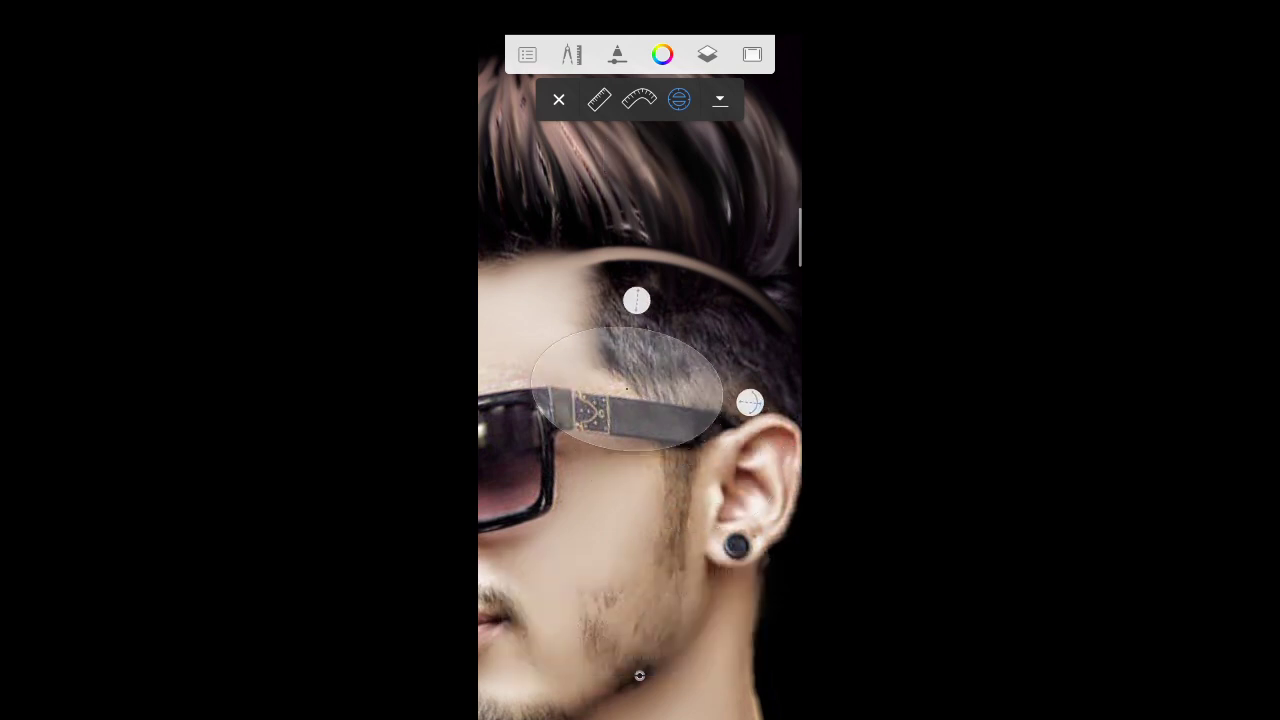
pyautogui.moveTo(750, 402); pyautogui.dragTo(751, 396)
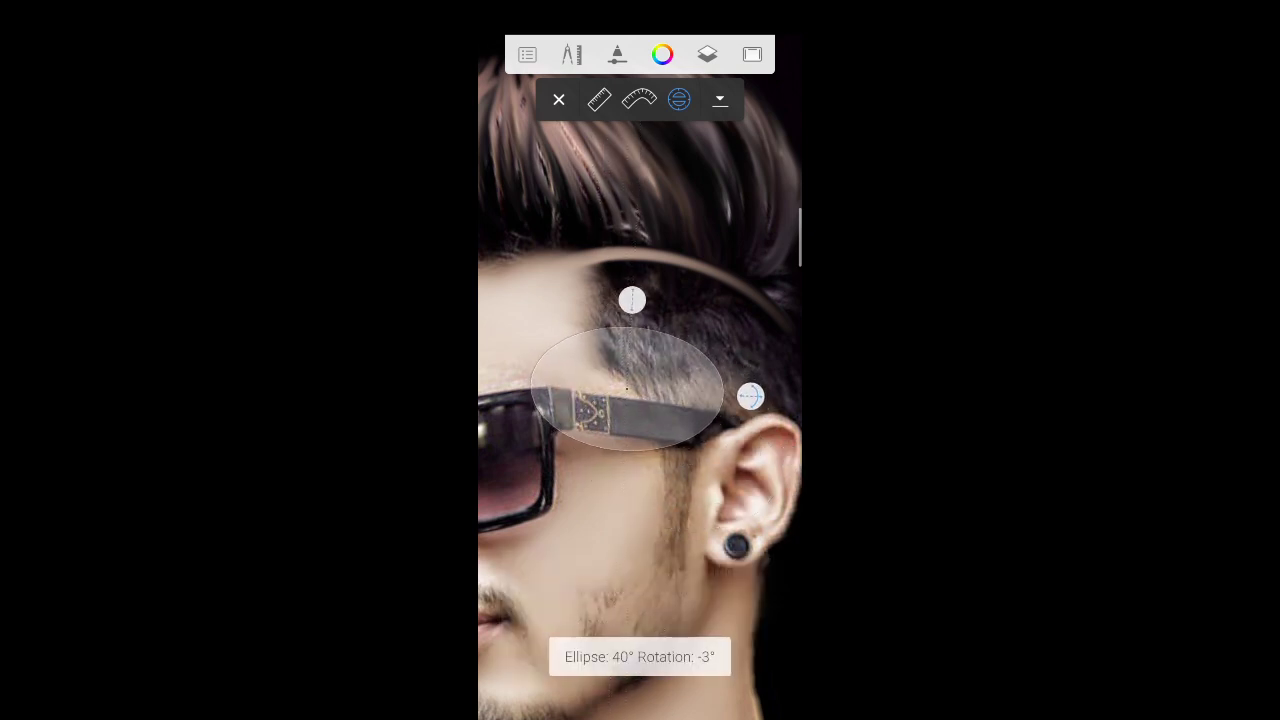
# - Set the smudge brush to size 4.2, 61% flow and 57% strength
pyautogui.click(617, 54)
pyautogui.moveTo(550, 336)
pyautogui.mouseDown()
pyautogui.moveTo(530, 336)
pyautogui.moveTo(569, 336)
pyautogui.moveTo(528, 336)
pyautogui.mouseUp()
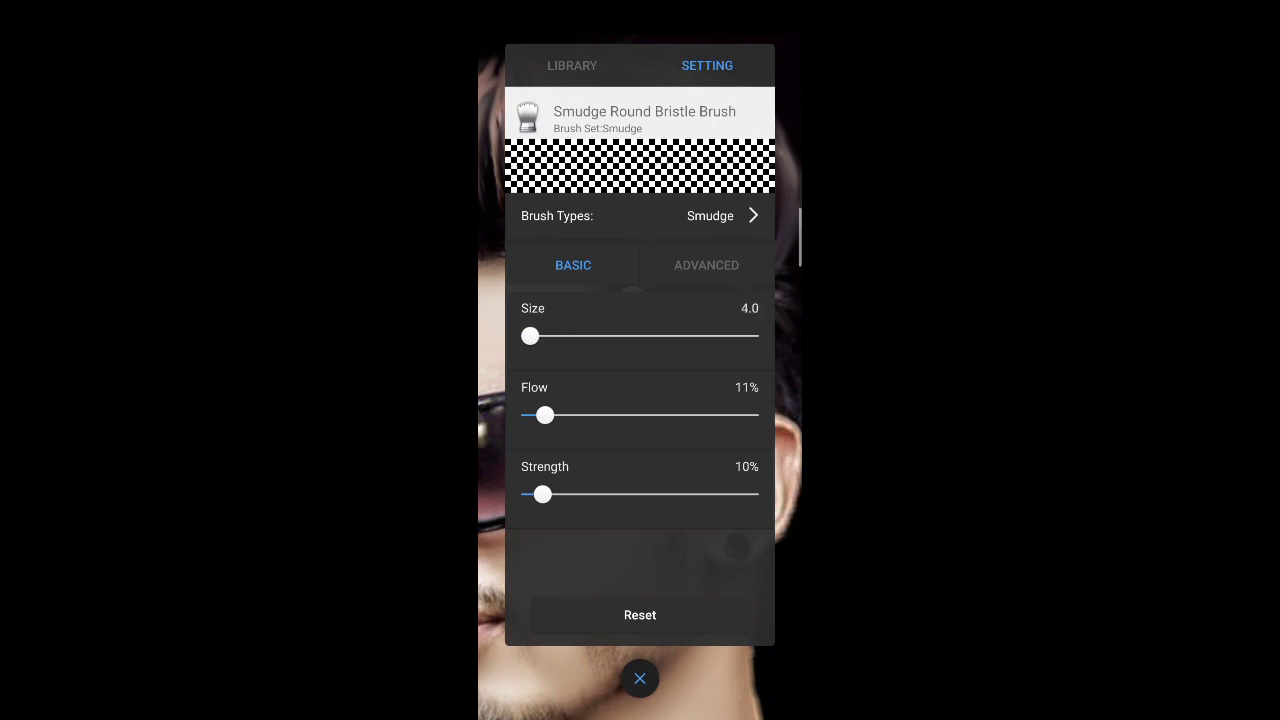
pyautogui.moveTo(544, 415); pyautogui.dragTo(666, 415)
pyautogui.moveTo(542, 494); pyautogui.dragTo(654, 494)
pyautogui.click(640, 679)
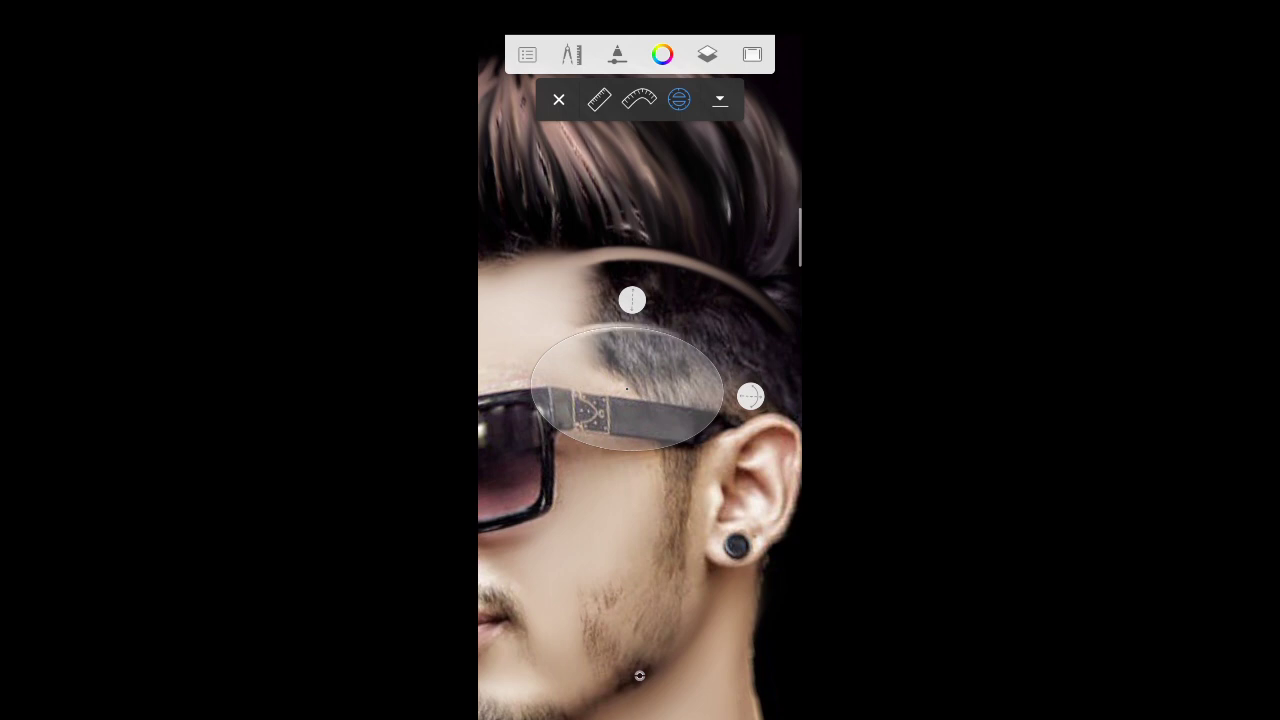
# - Move the guide over the cheek and ear, lower flow and strength to about 7%, enlarge the brush, then remove the guide
pyautogui.moveTo(627, 388); pyautogui.dragTo(675, 511)
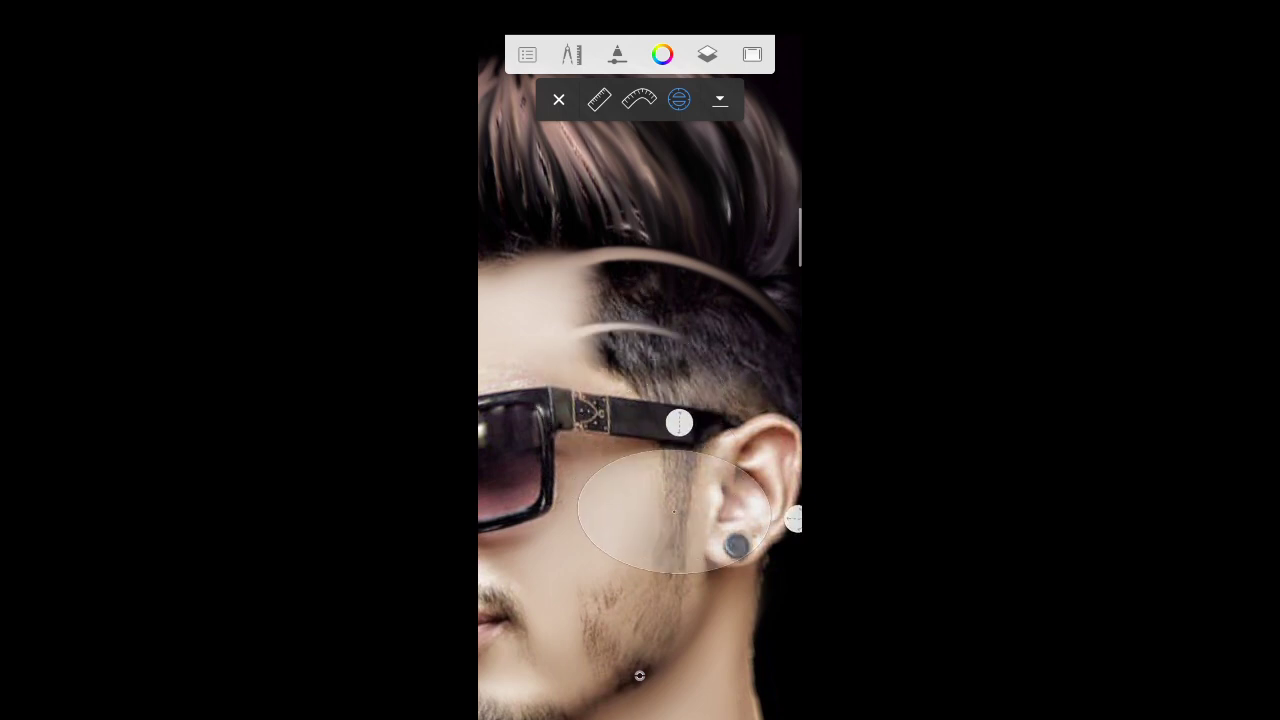
pyautogui.click(617, 54)
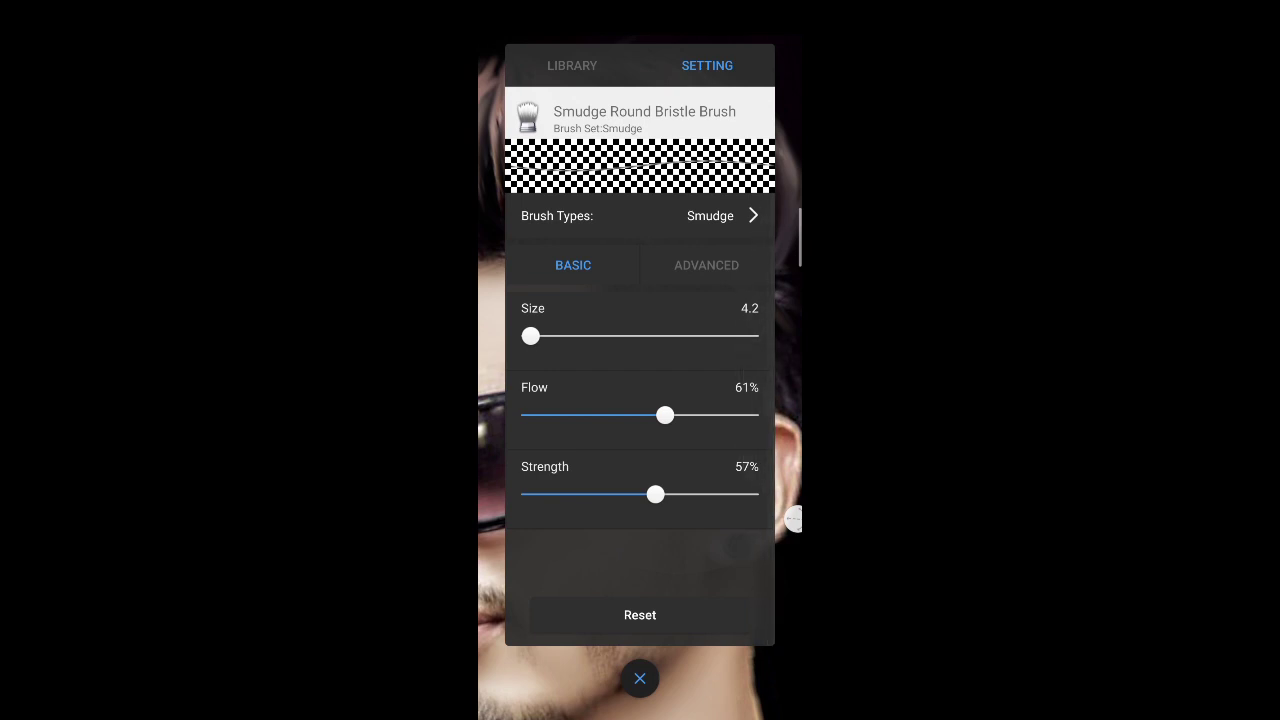
pyautogui.moveTo(665, 415); pyautogui.dragTo(553, 415)
pyautogui.moveTo(655, 494); pyautogui.dragTo(550, 494)
pyautogui.moveTo(553, 415); pyautogui.dragTo(535, 415)
pyautogui.moveTo(550, 494); pyautogui.dragTo(534, 494)
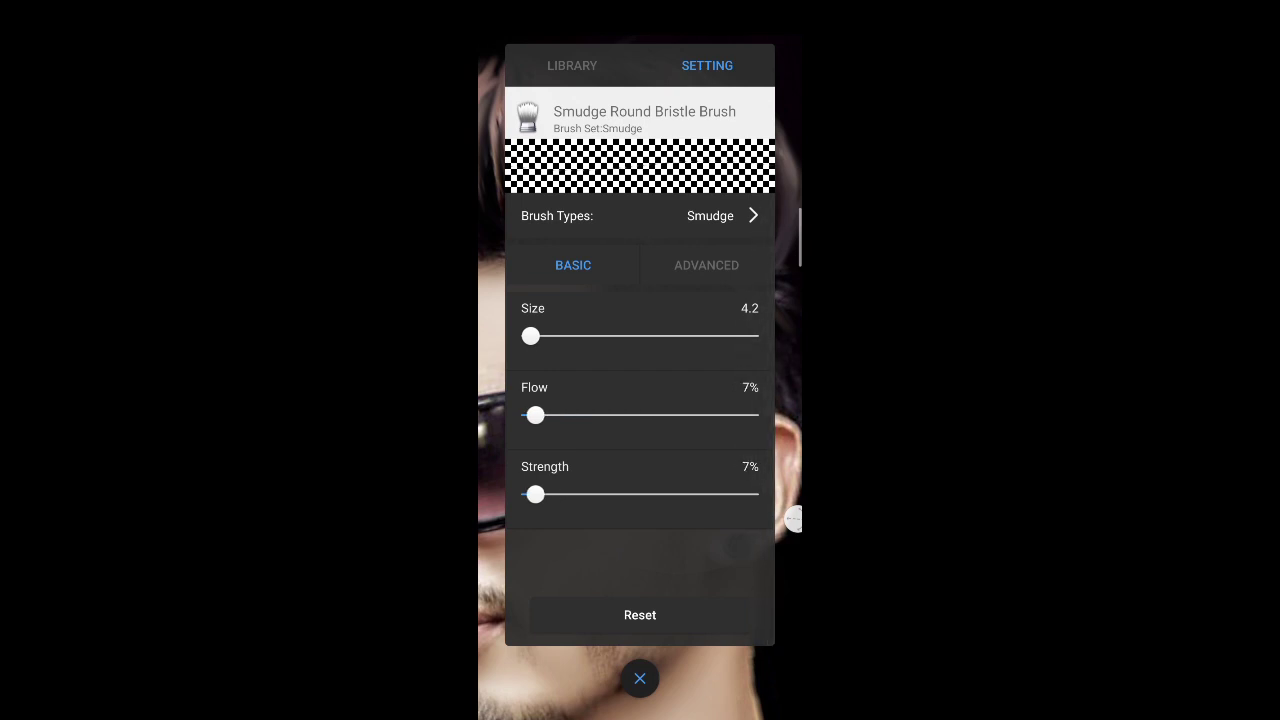
pyautogui.moveTo(535, 415); pyautogui.dragTo(529, 415)
pyautogui.moveTo(530, 336); pyautogui.dragTo(557, 336)
pyautogui.click(640, 679)
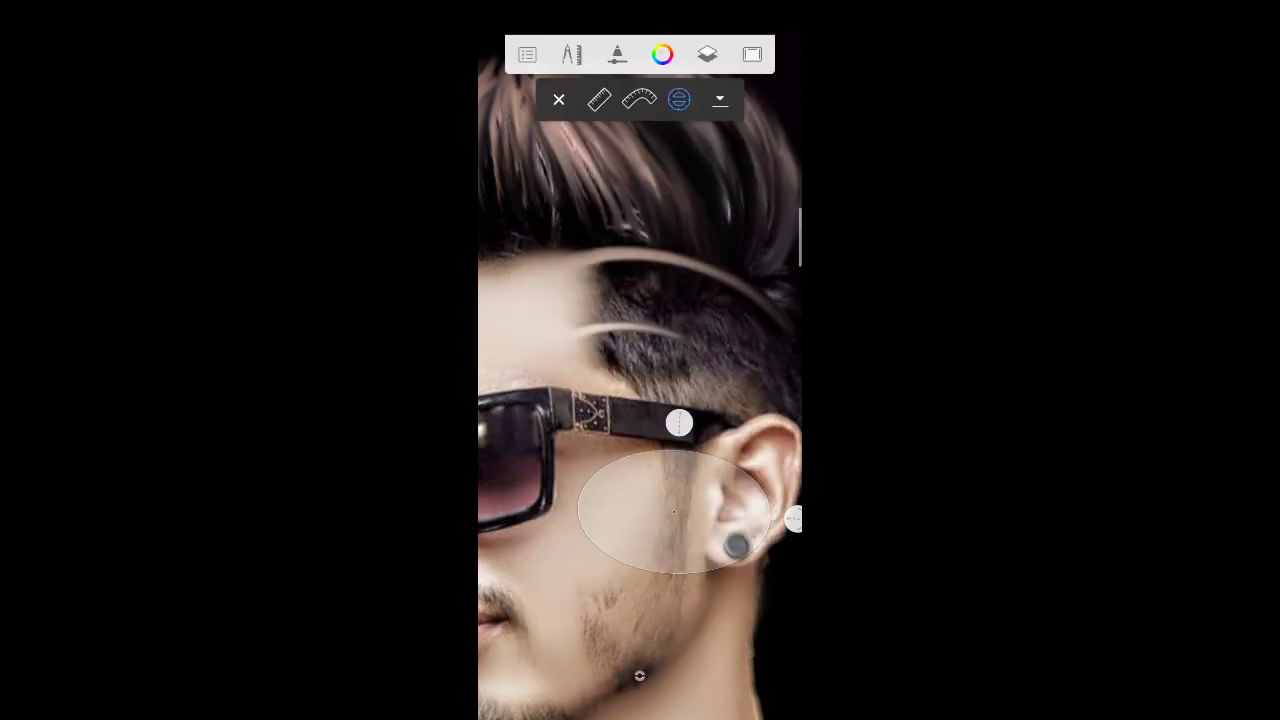
pyautogui.click(559, 99)
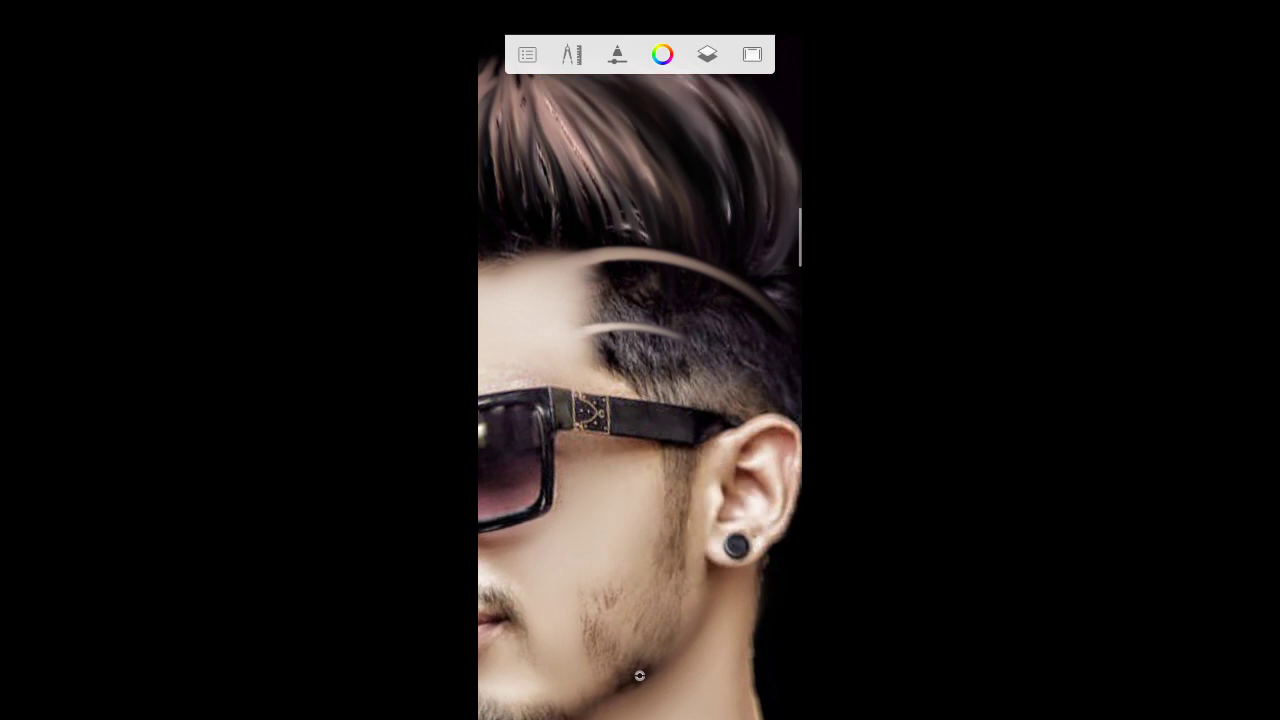
# - Zoom out to the full portrait and save the current sketch to the Gallery
pyautogui.scroll(-5, 640, 400)
pyautogui.scroll(-3, 640, 400)
pyautogui.scroll(-1, 640, 400)
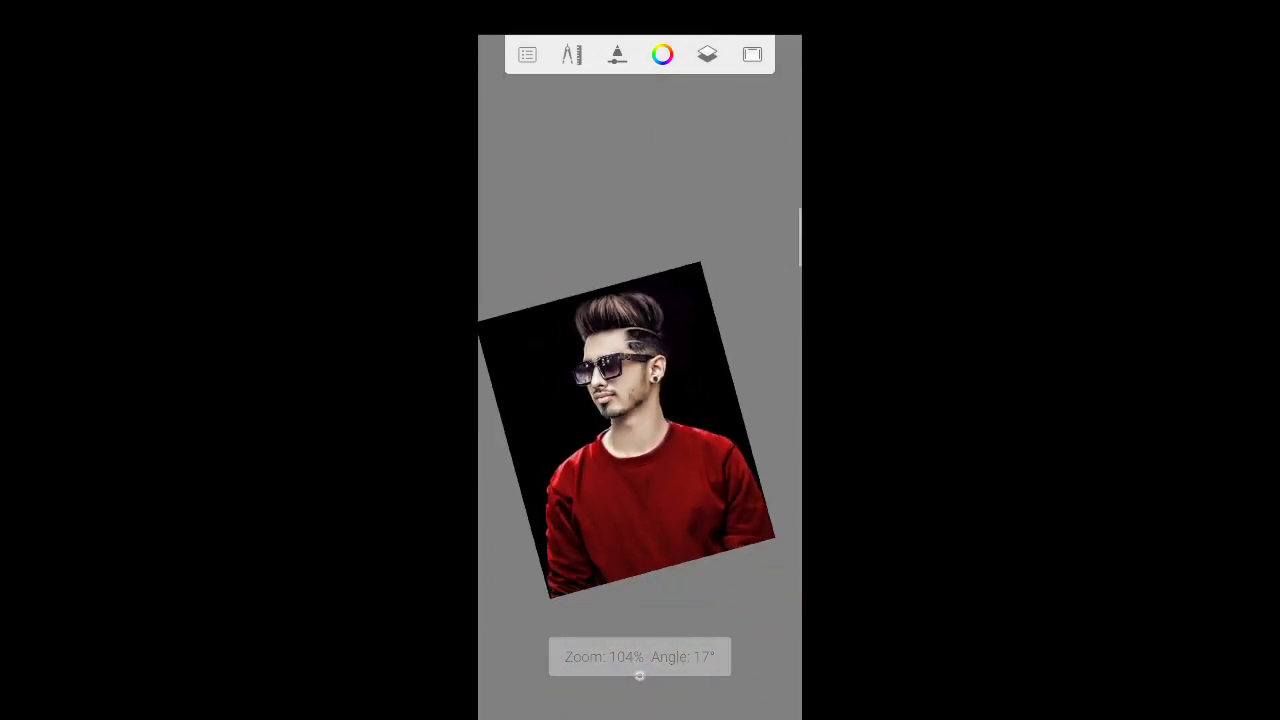
pyautogui.scroll(-1, 640, 400)
pyautogui.scroll(1, 622, 415)
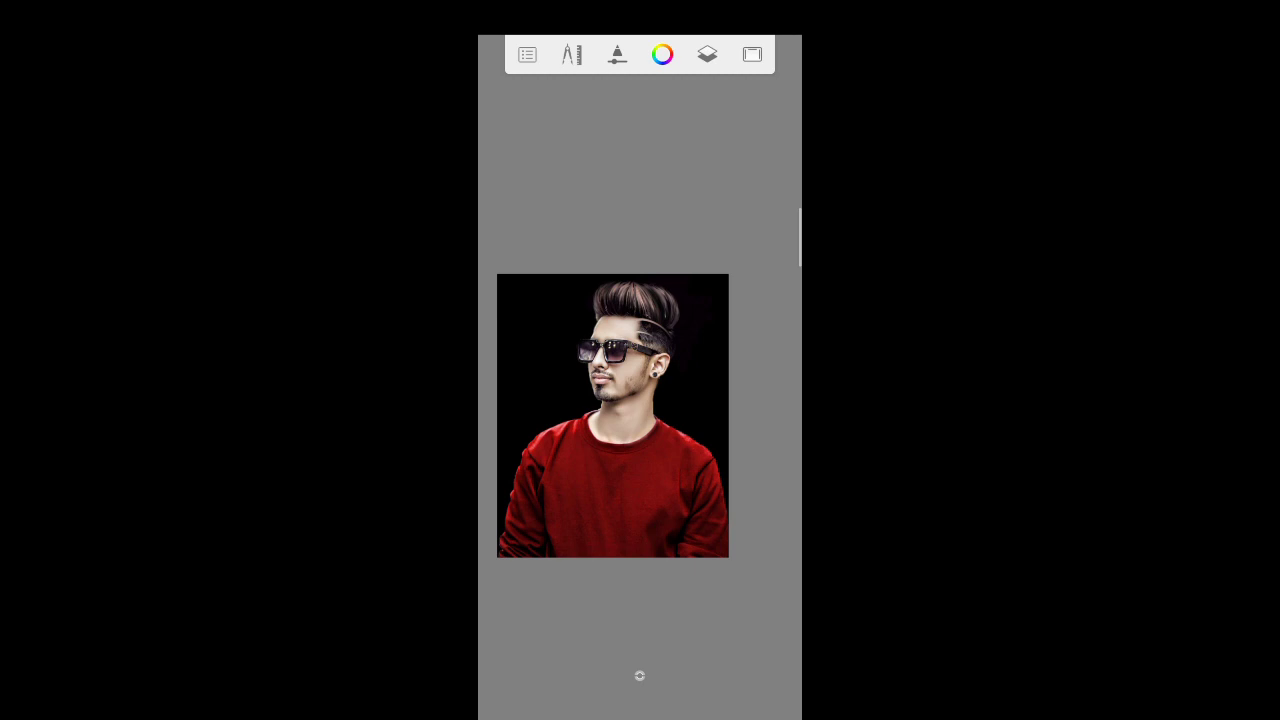
pyautogui.scroll(5, 640, 400)
pyautogui.scroll(-1, 640, 400)
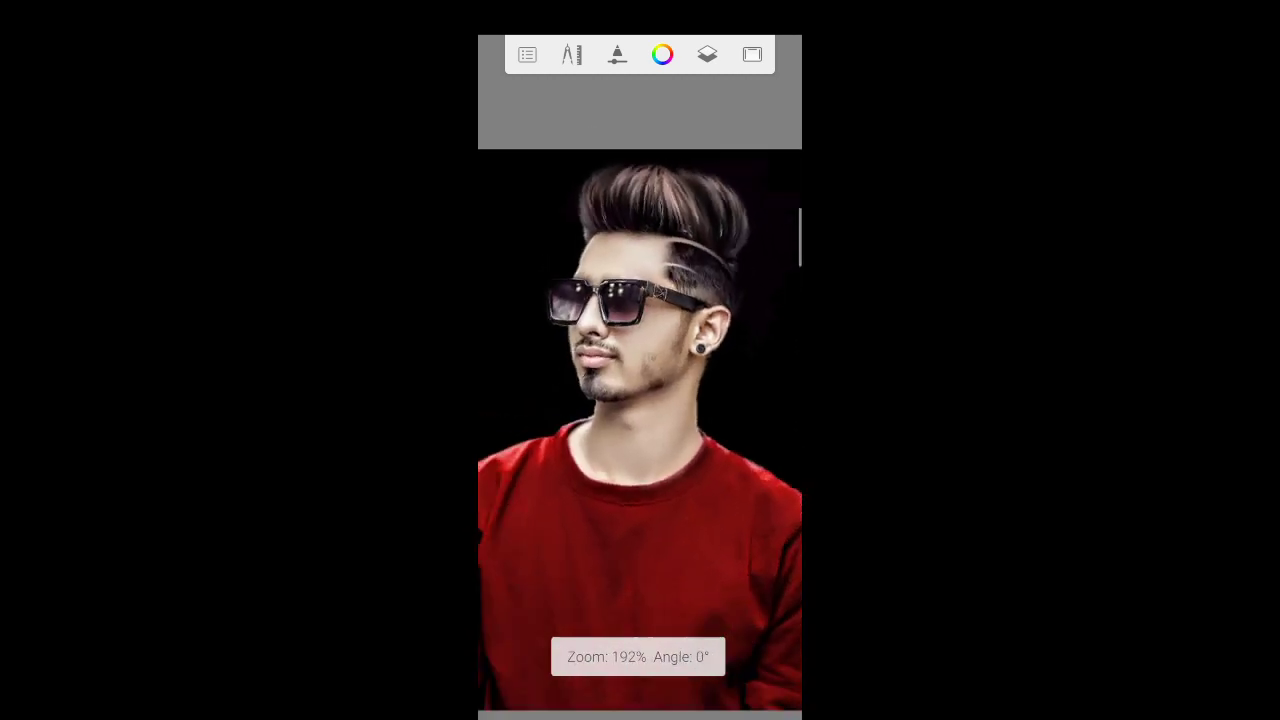
pyautogui.scroll(-2, 640, 400)
pyautogui.click(527, 54)
pyautogui.click(689, 340)
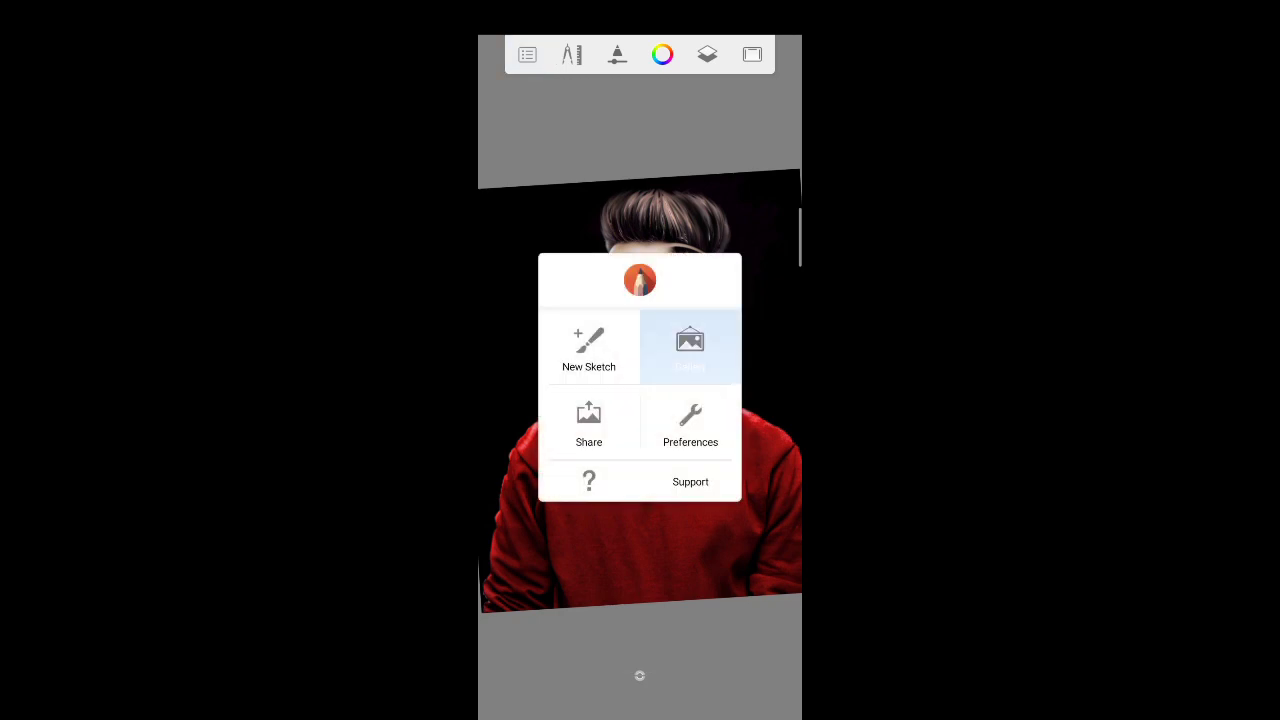
pyautogui.click(653, 374)
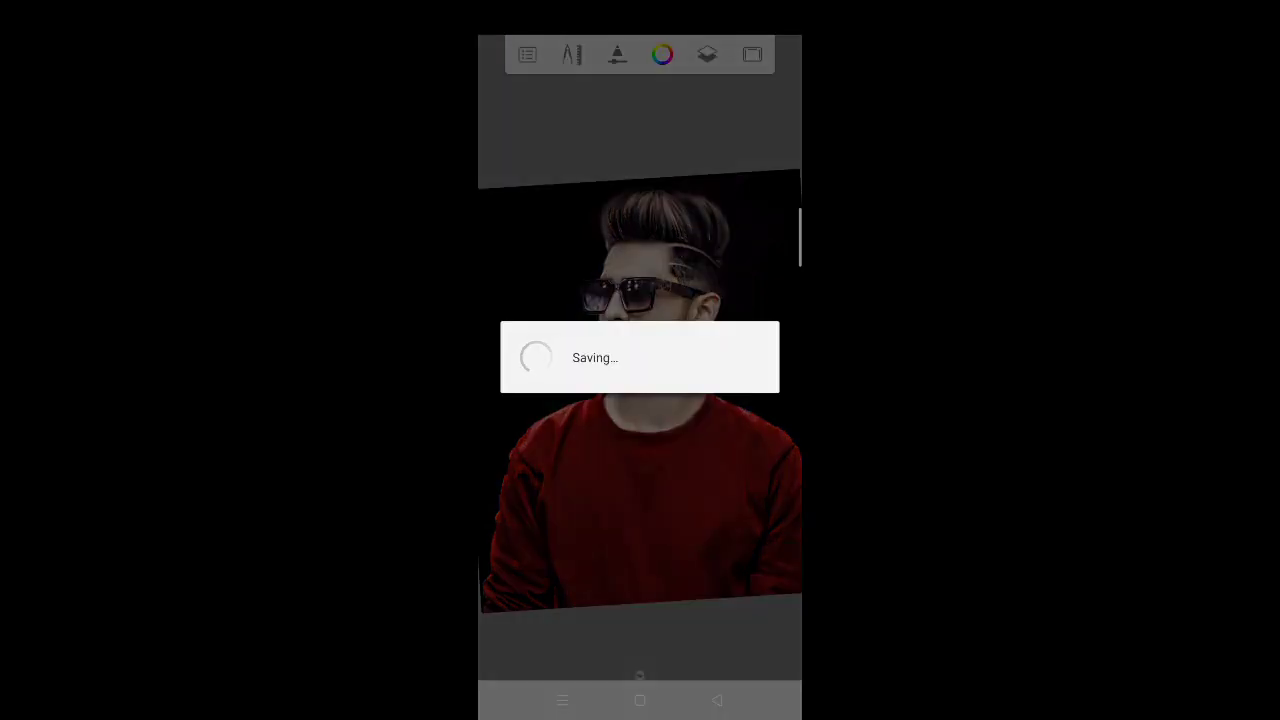